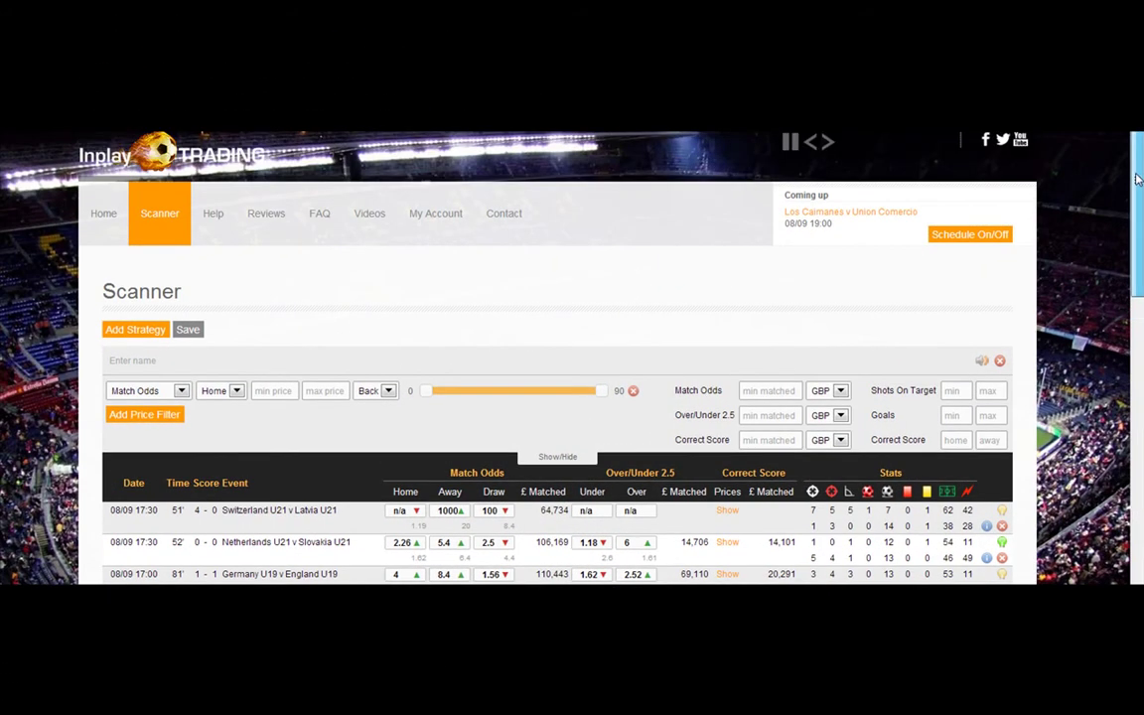
- Open the Netherlands U21 v Slovakia U21 market from the scanner and back Slovakia U21 at odds of 5.4 with a £10 stake
scroll(1137, 178, "down", 2)
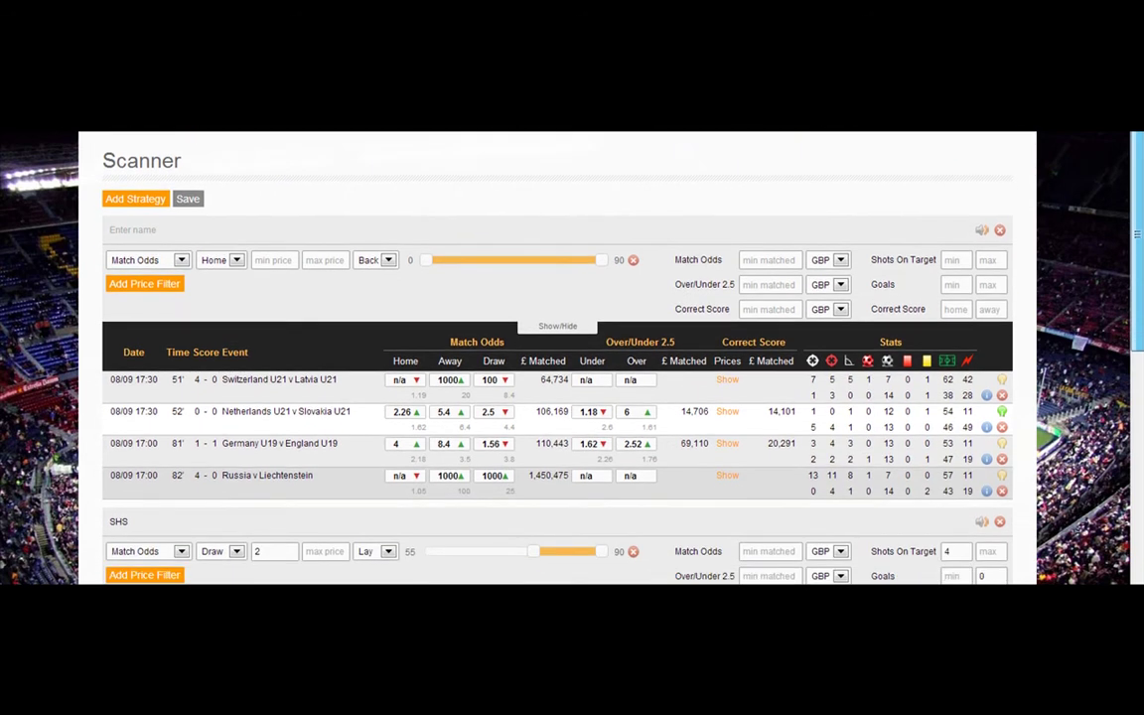
scroll(1107, 261, "down", 1)
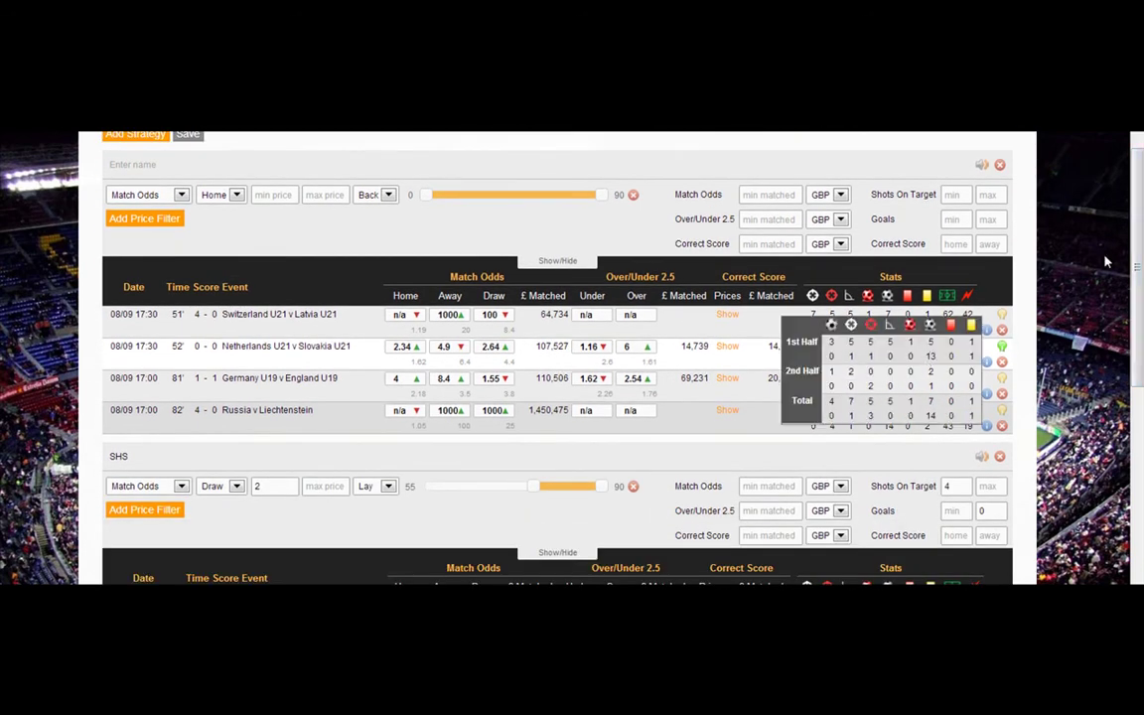
mouse_move(813, 360)
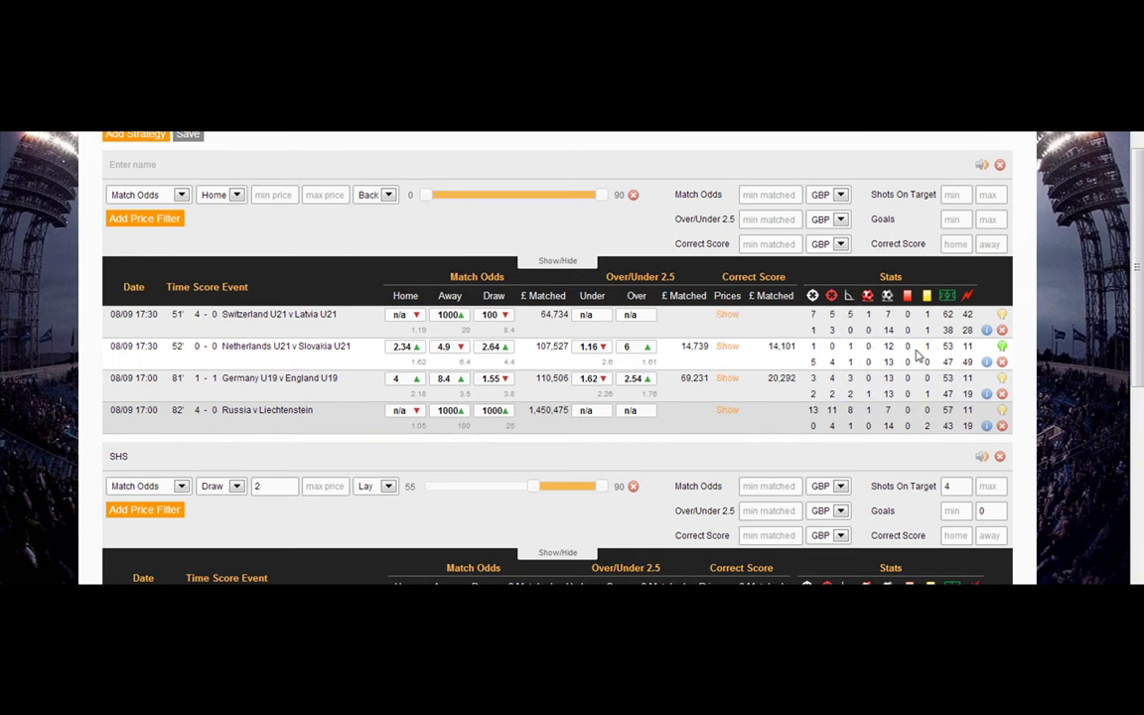
mouse_move(987, 363)
mouse_move(970, 331)
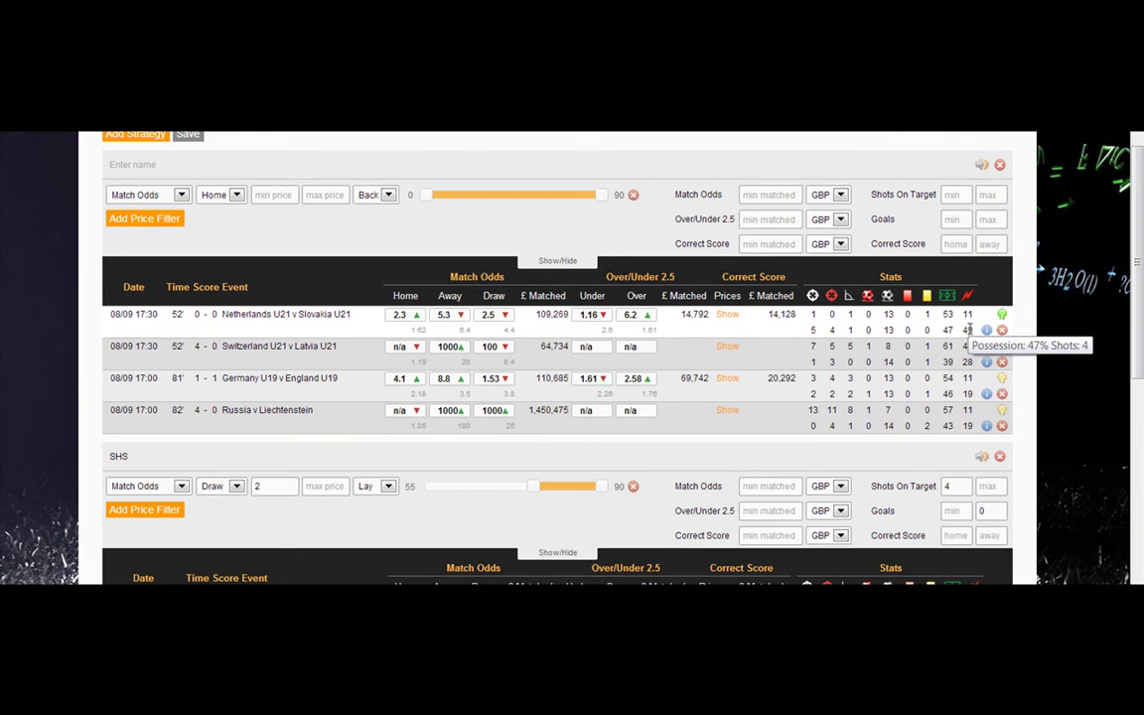
left_click(449, 315)
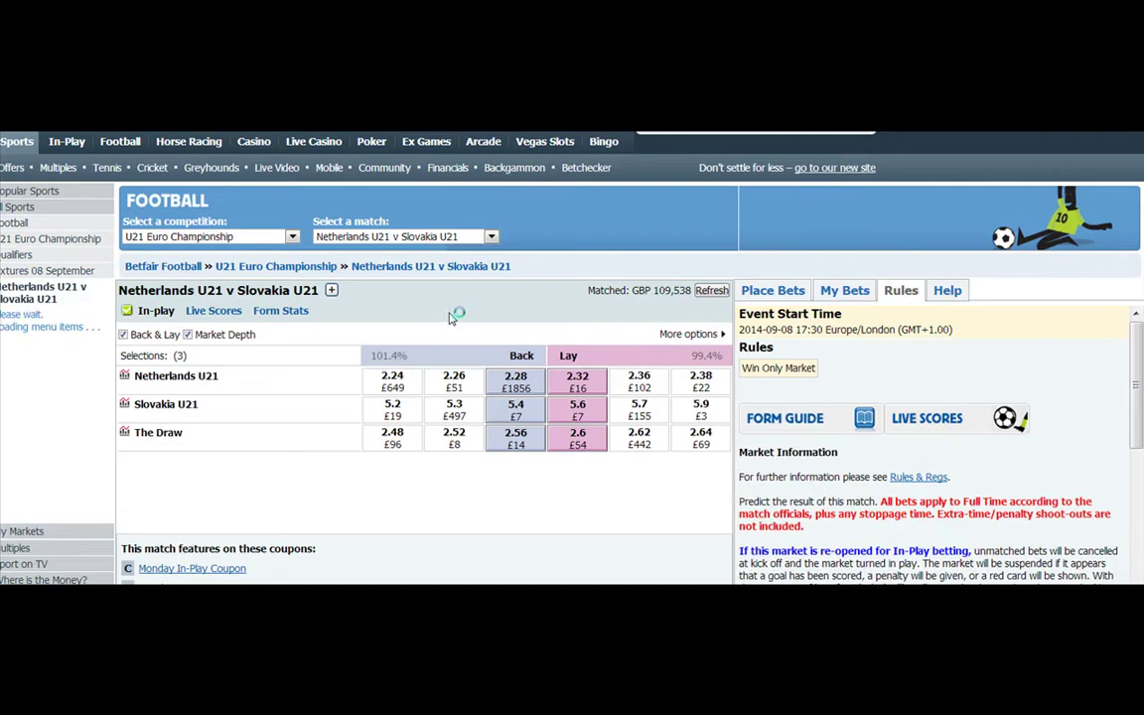
left_click(514, 407)
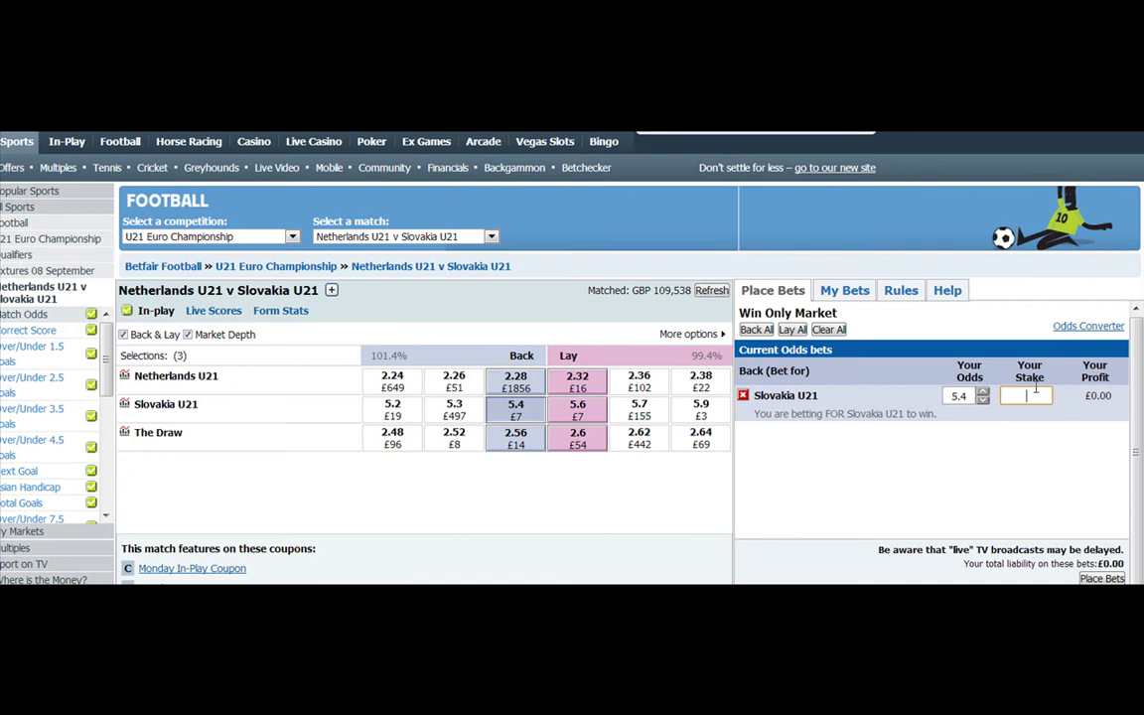
type("10")
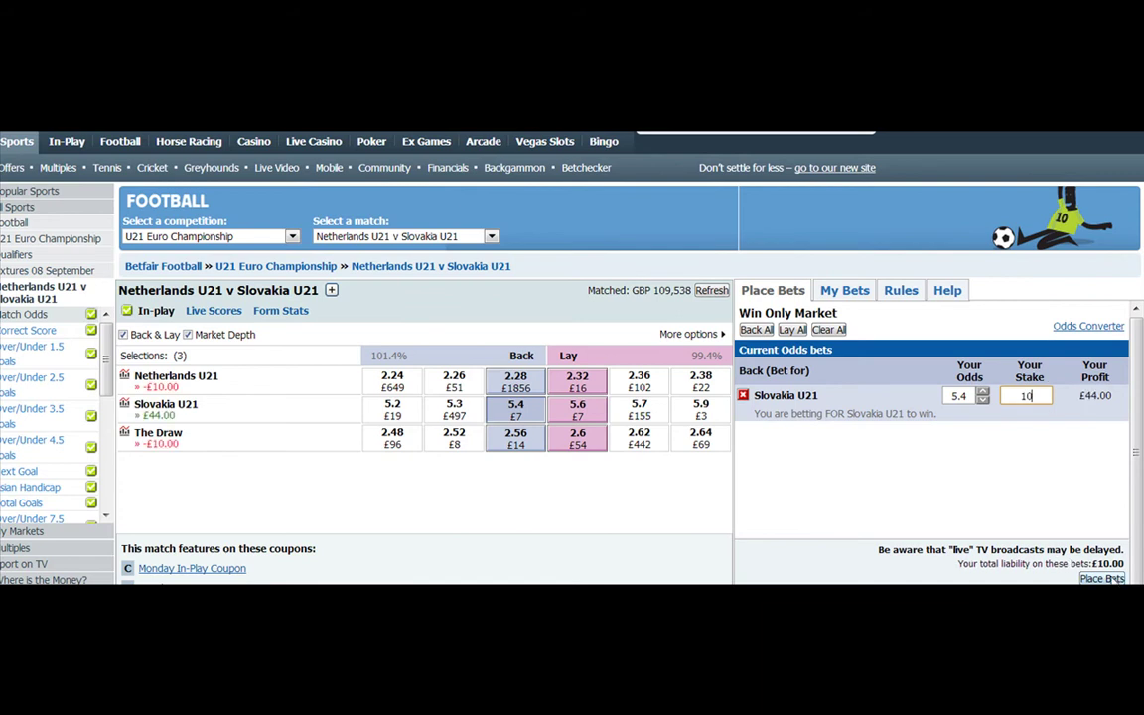
left_click(1104, 579)
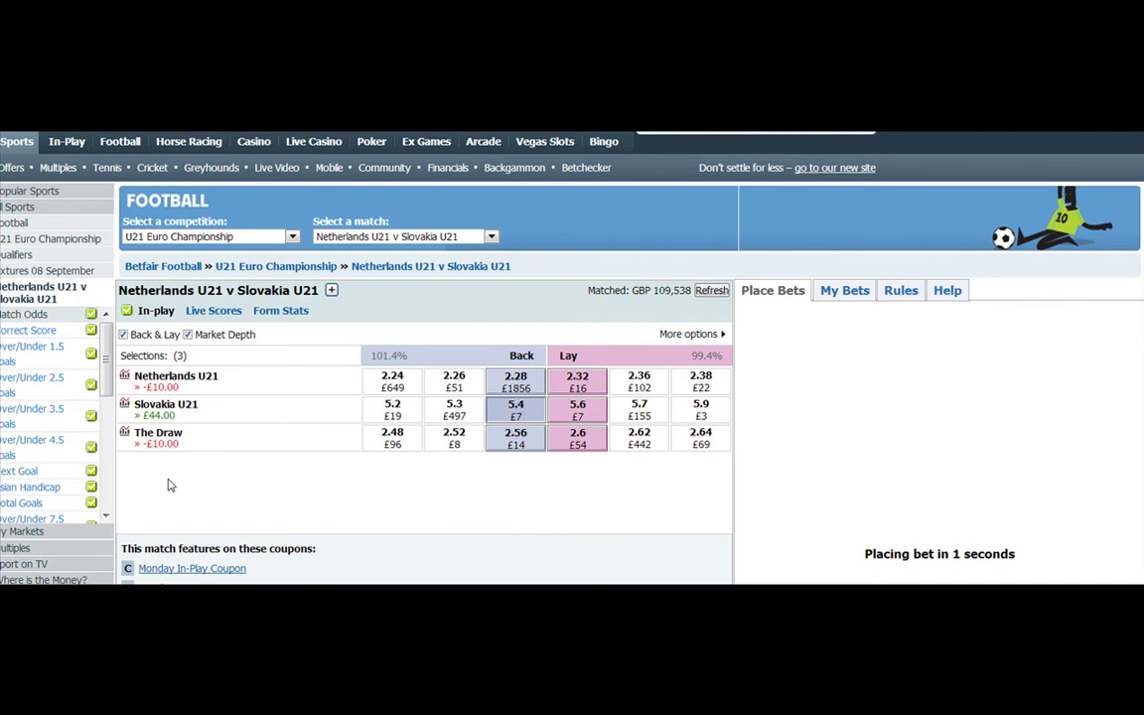
- Review the form stats for the match, filtered to Netherlands U21's home games and Slovakia U21's away games
left_click(283, 312)
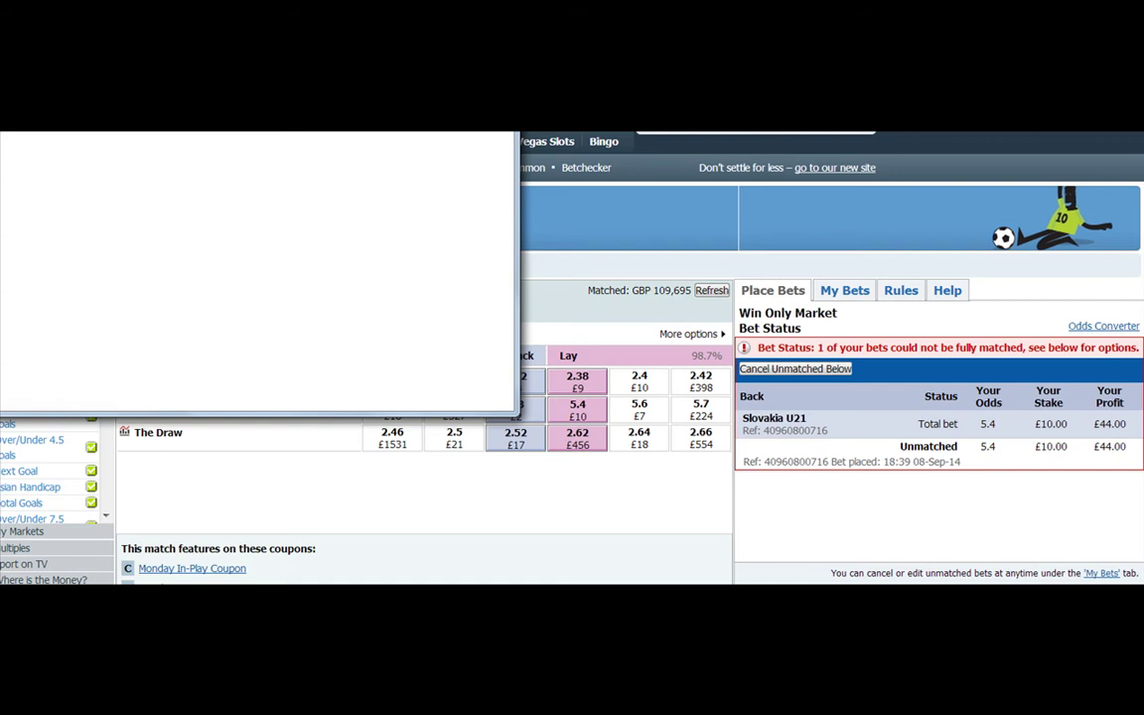
left_click_drag(494, 69, 561, 151)
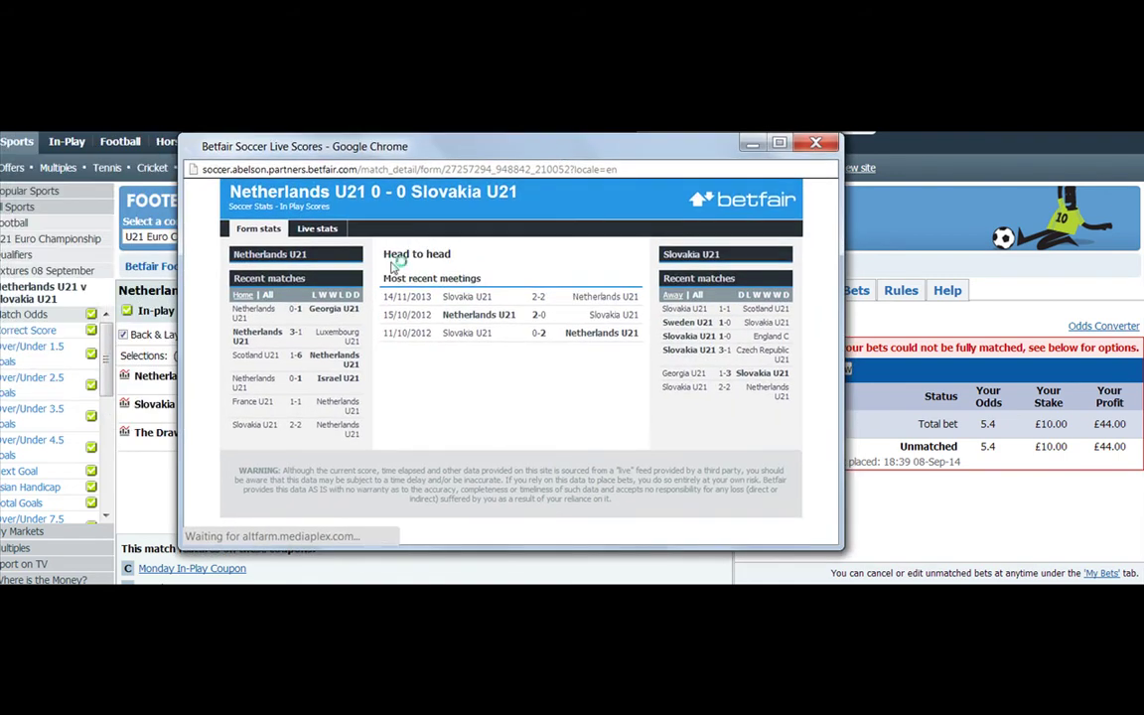
left_click(244, 296)
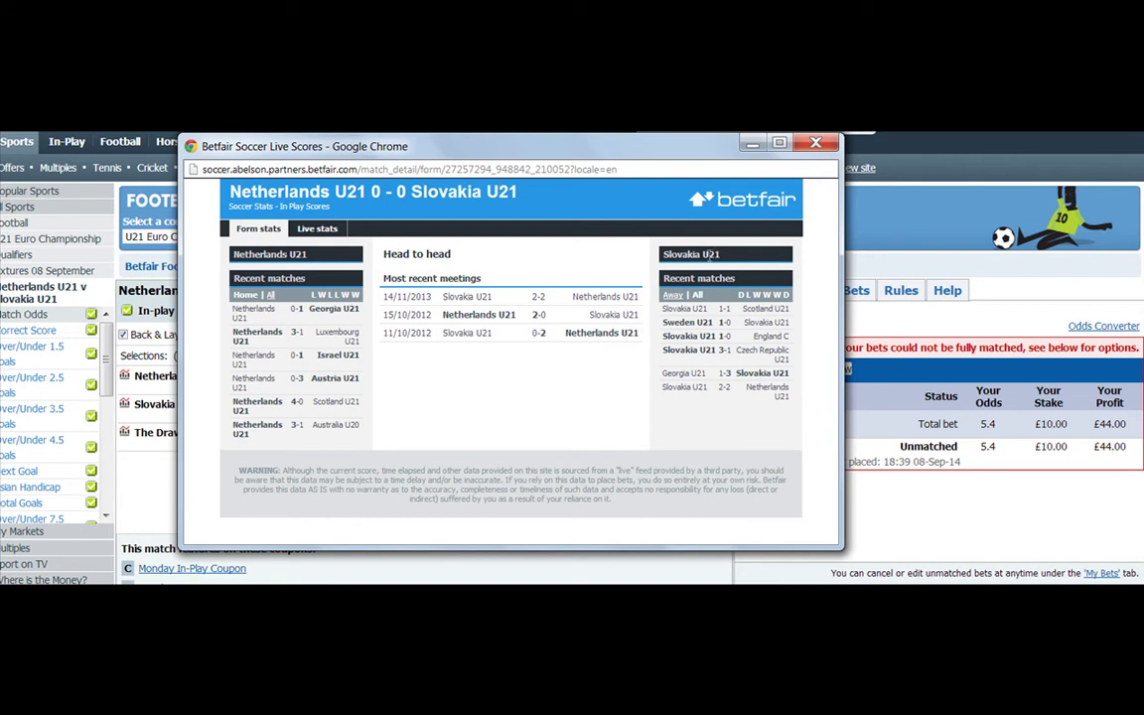
left_click(673, 295)
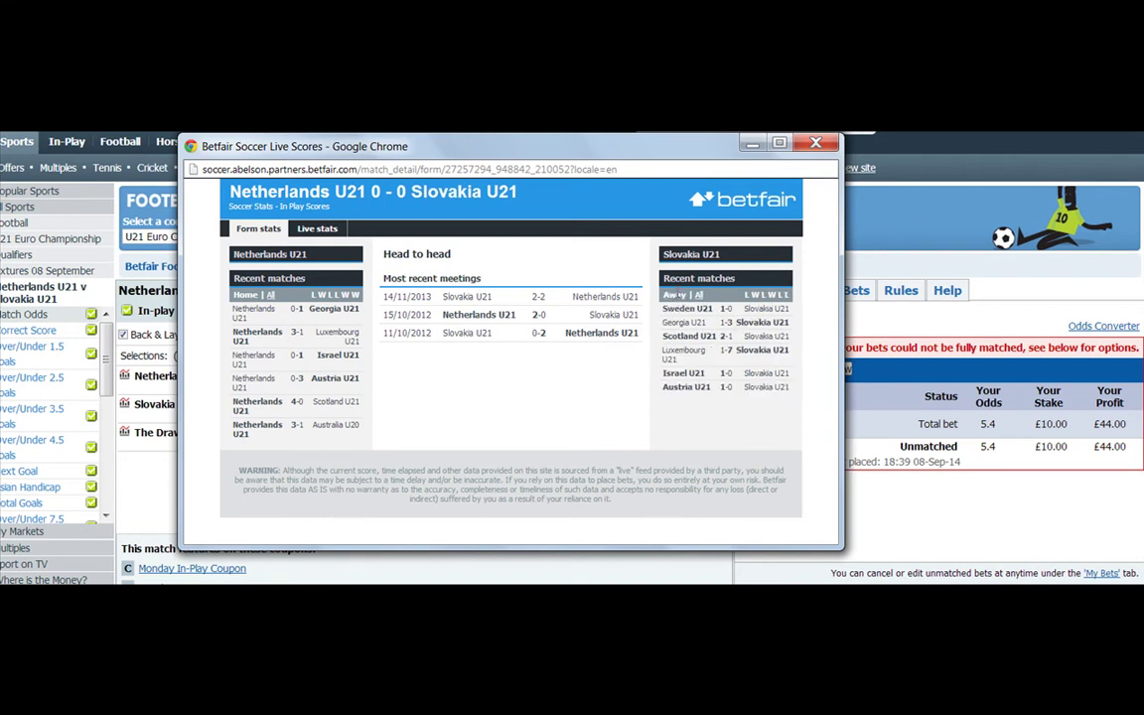
left_click(827, 145)
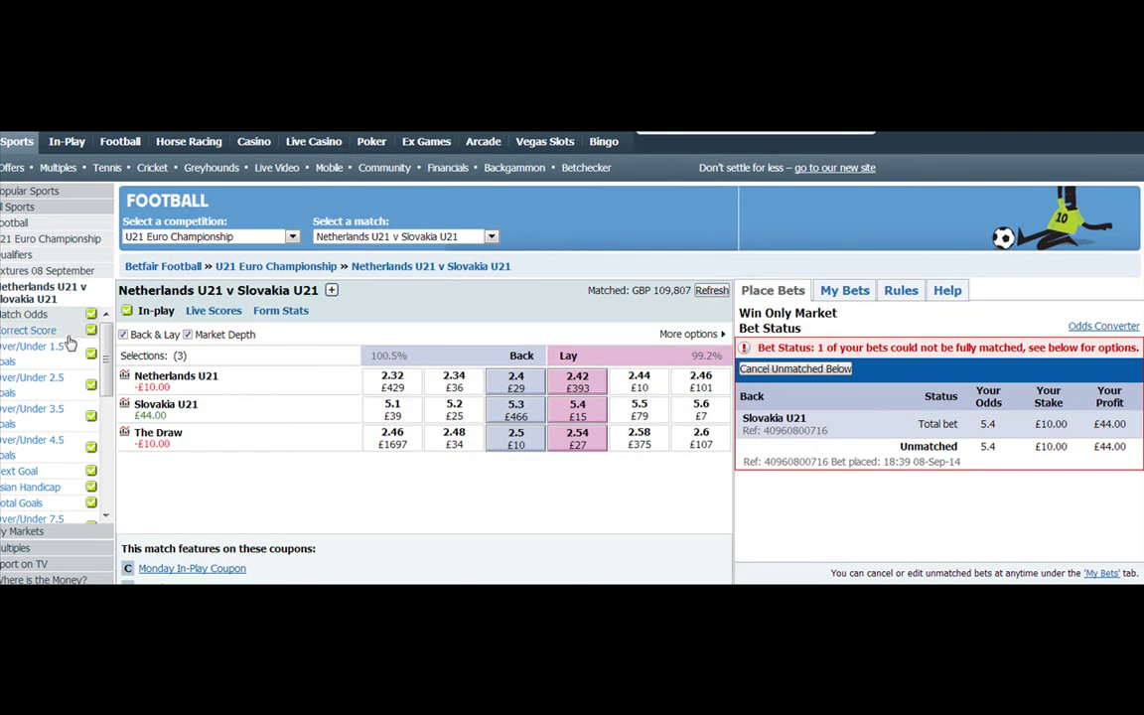
- Place Correct Score back bets on 1 - 0 at 4.2 for £5 and on 1 - 1 at 8.8 for £3
left_click(64, 339)
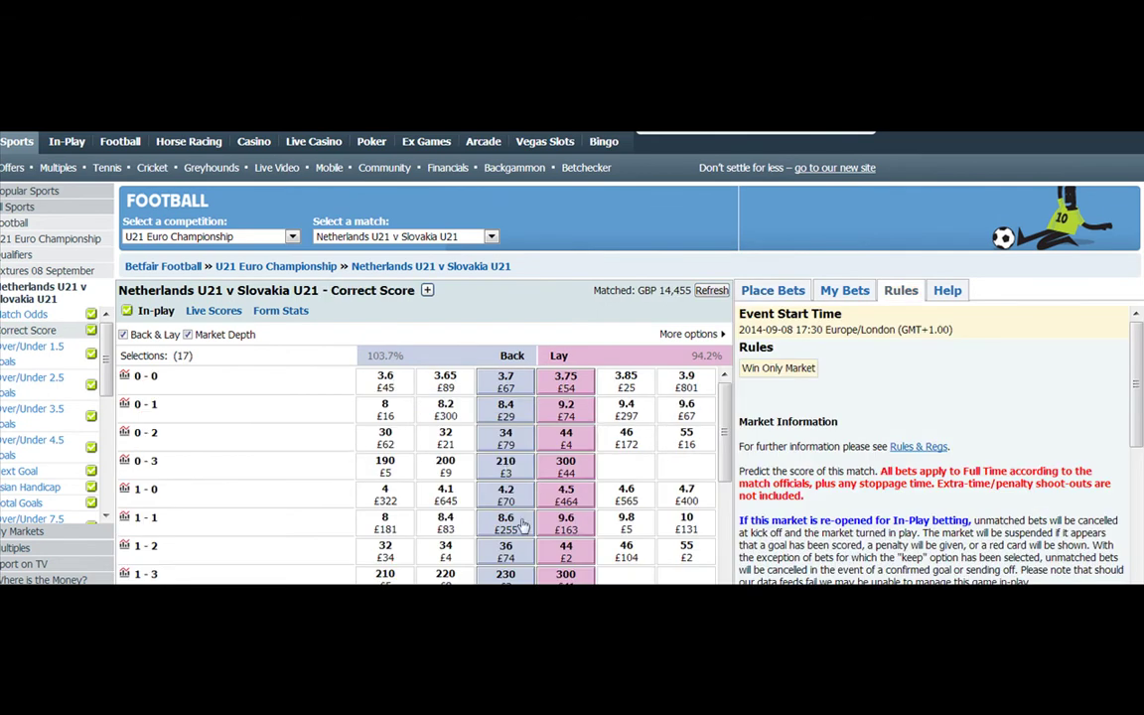
left_click(505, 494)
left_click(506, 522)
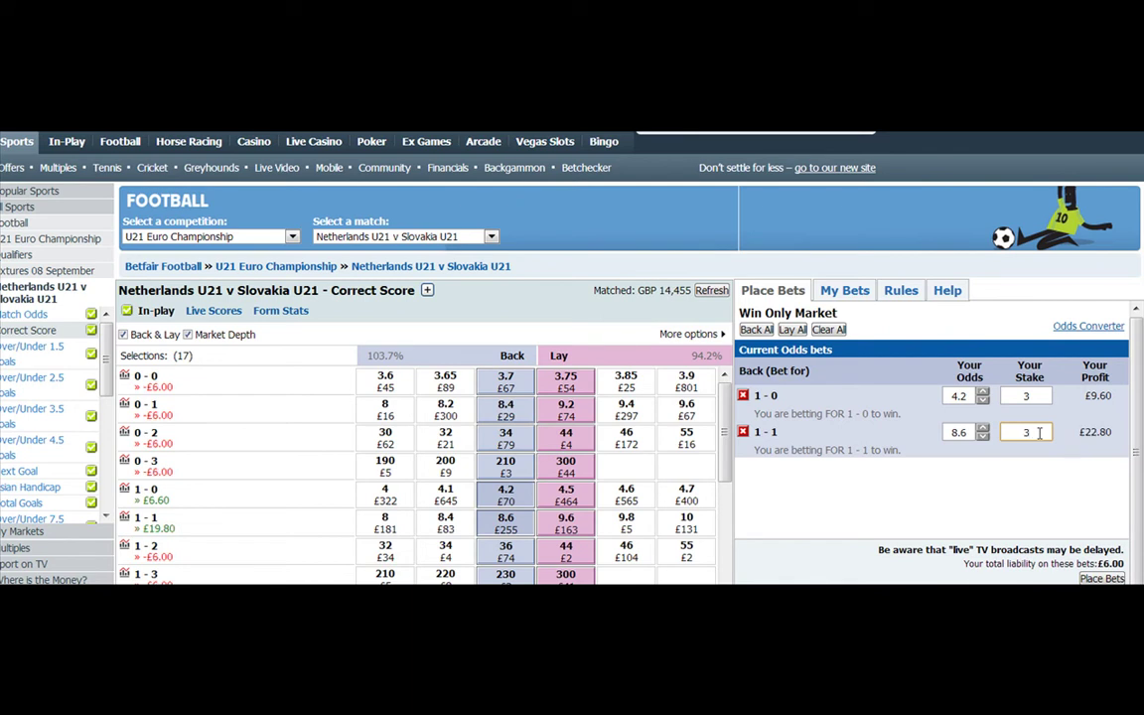
left_click(1042, 394)
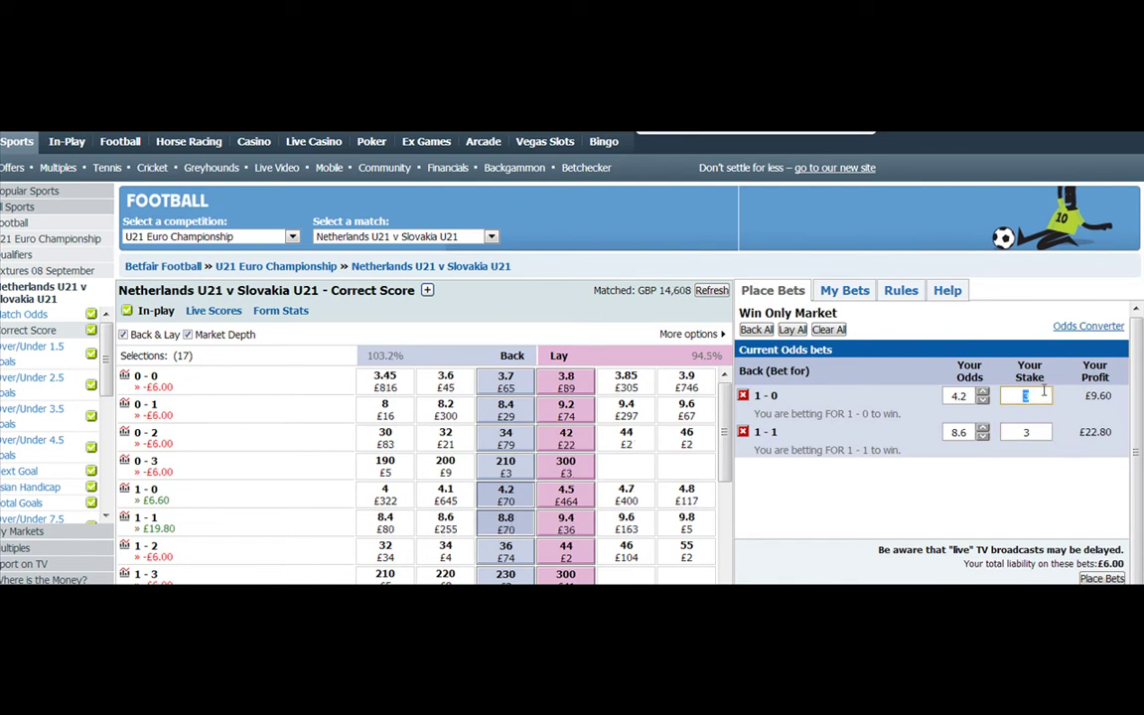
type("5")
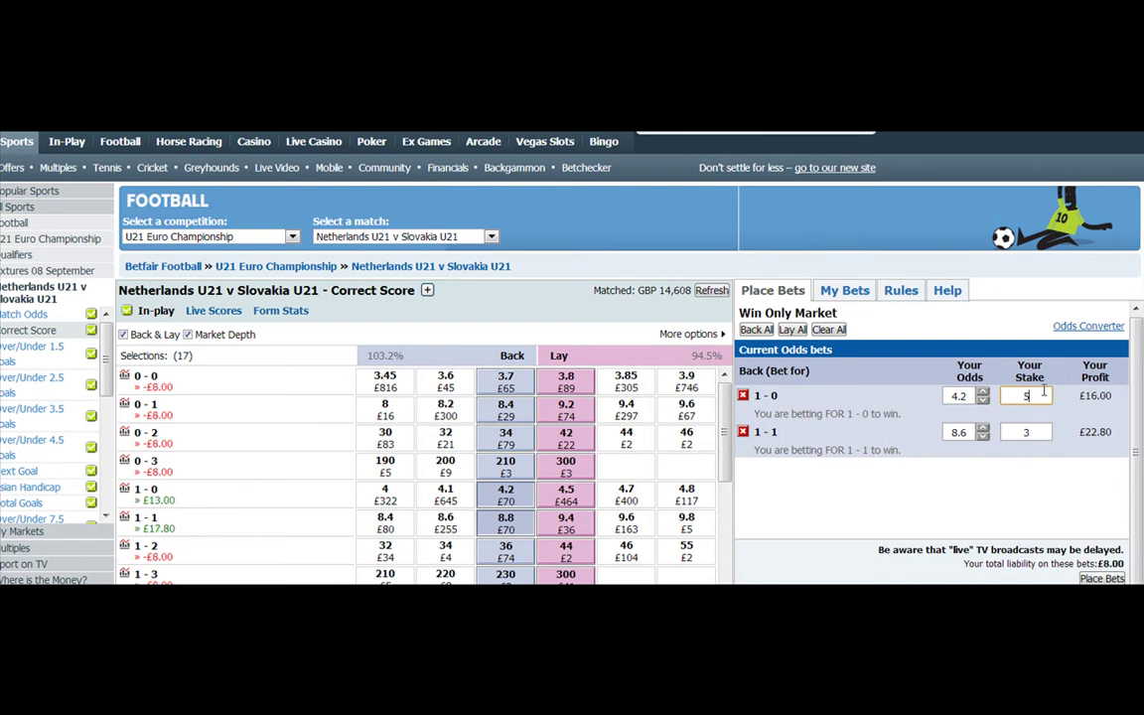
left_click(981, 428)
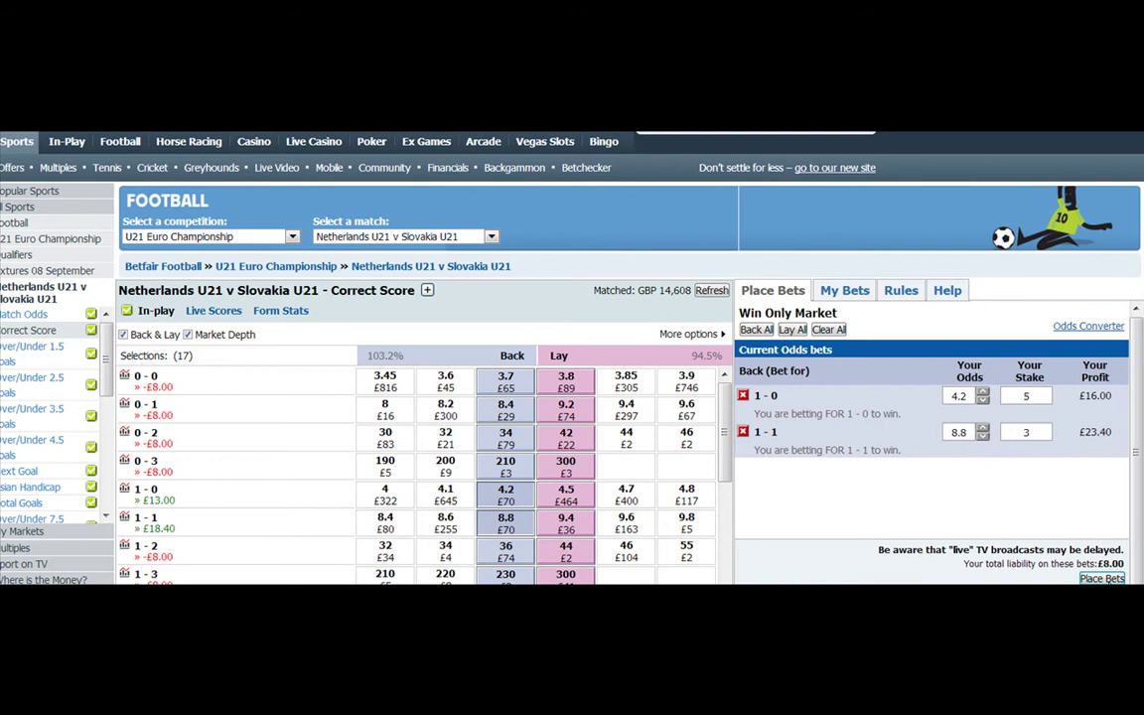
left_click(1102, 577)
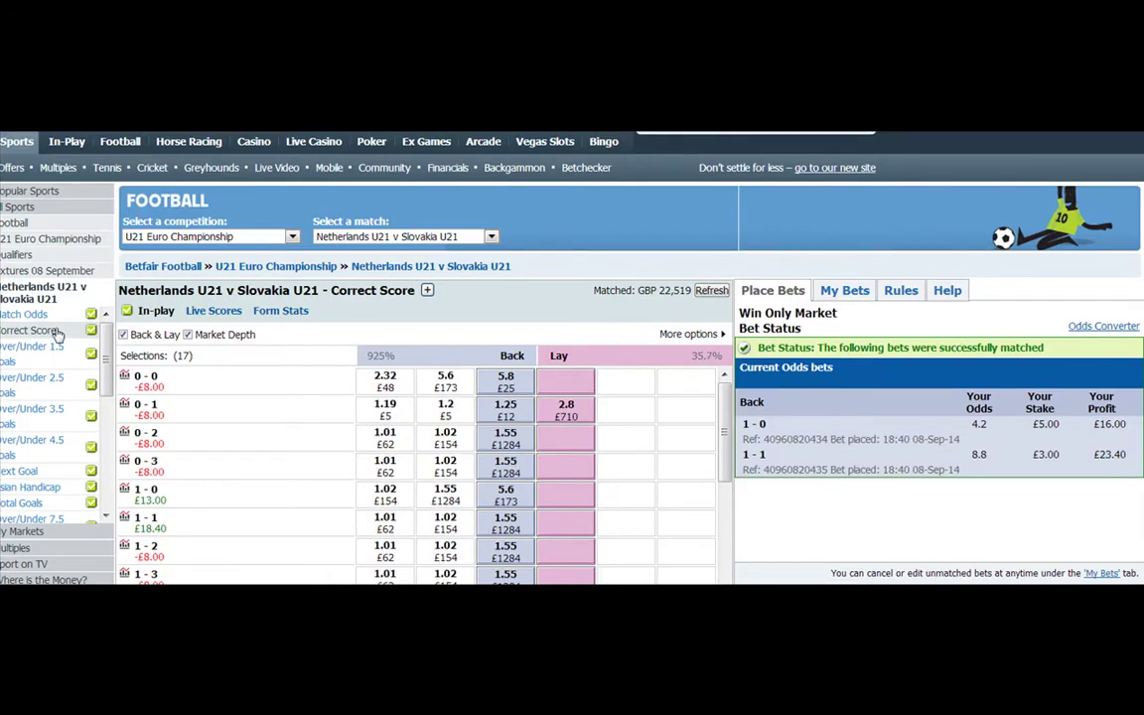
- Check the placed Match Odds bets and the current Correct Score prices for Netherlands U21 v Slovakia U21
left_click(57, 324)
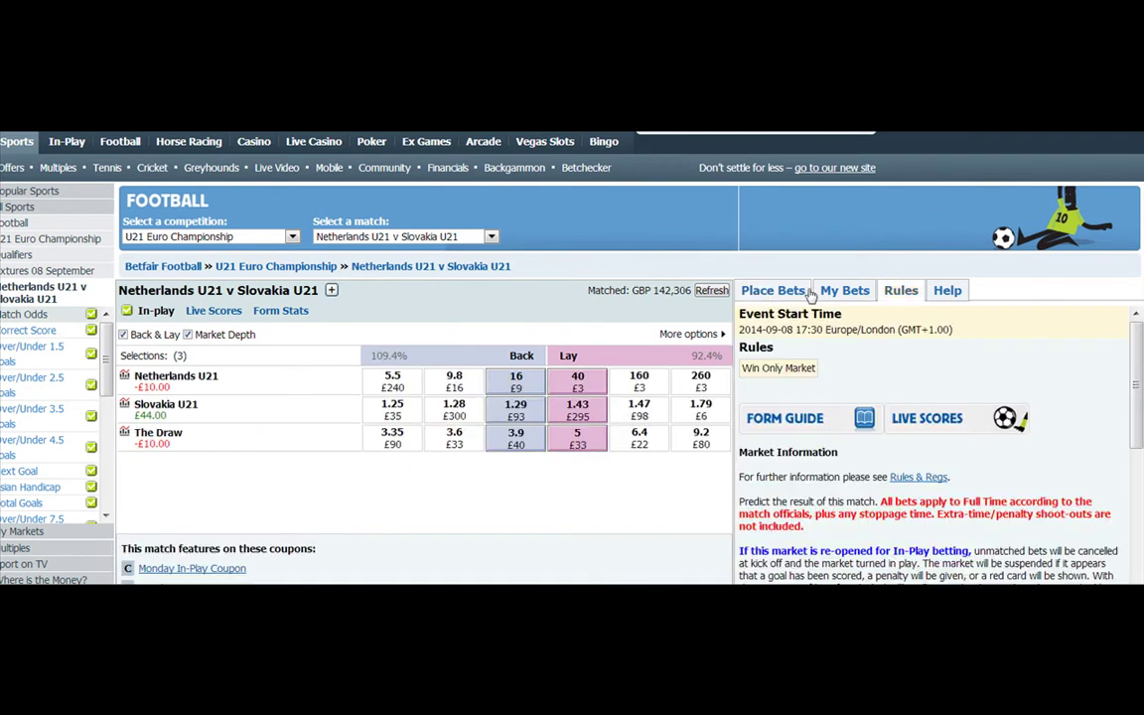
left_click(845, 294)
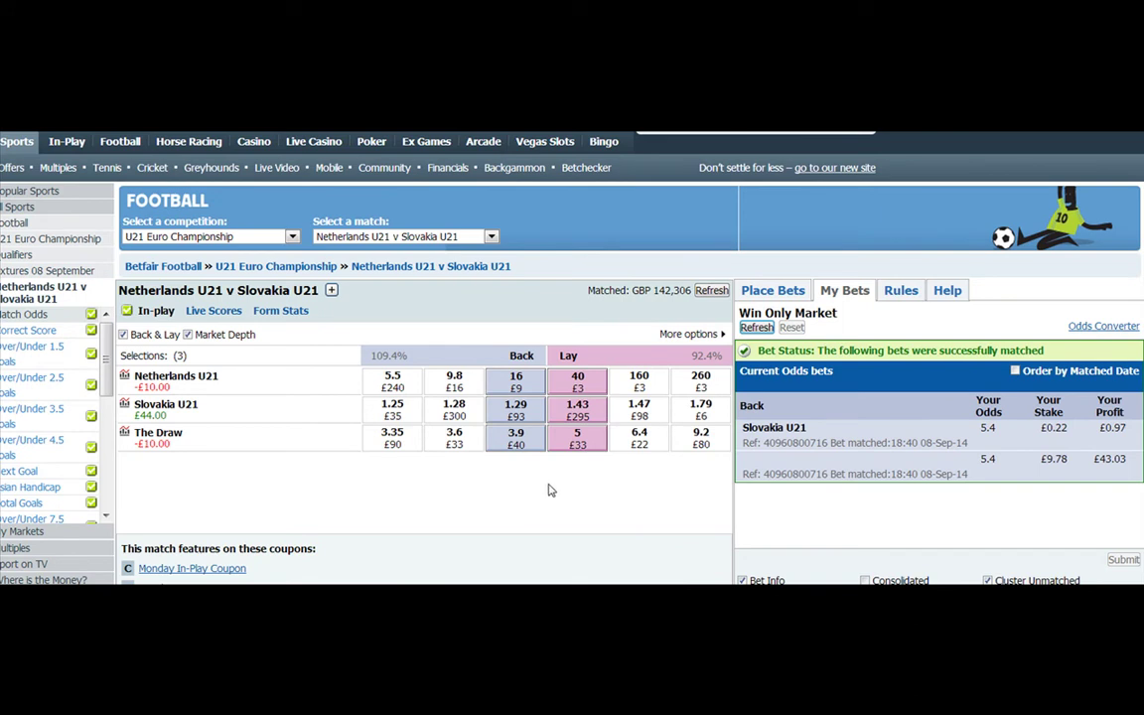
left_click(62, 335)
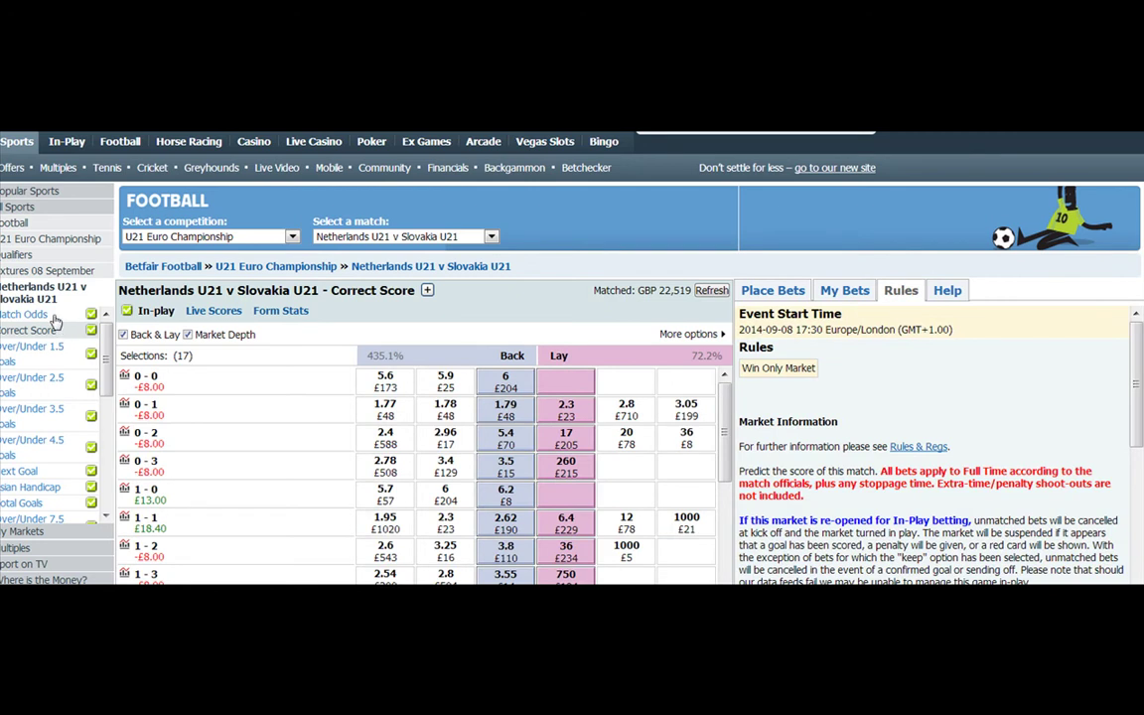
left_click(55, 315)
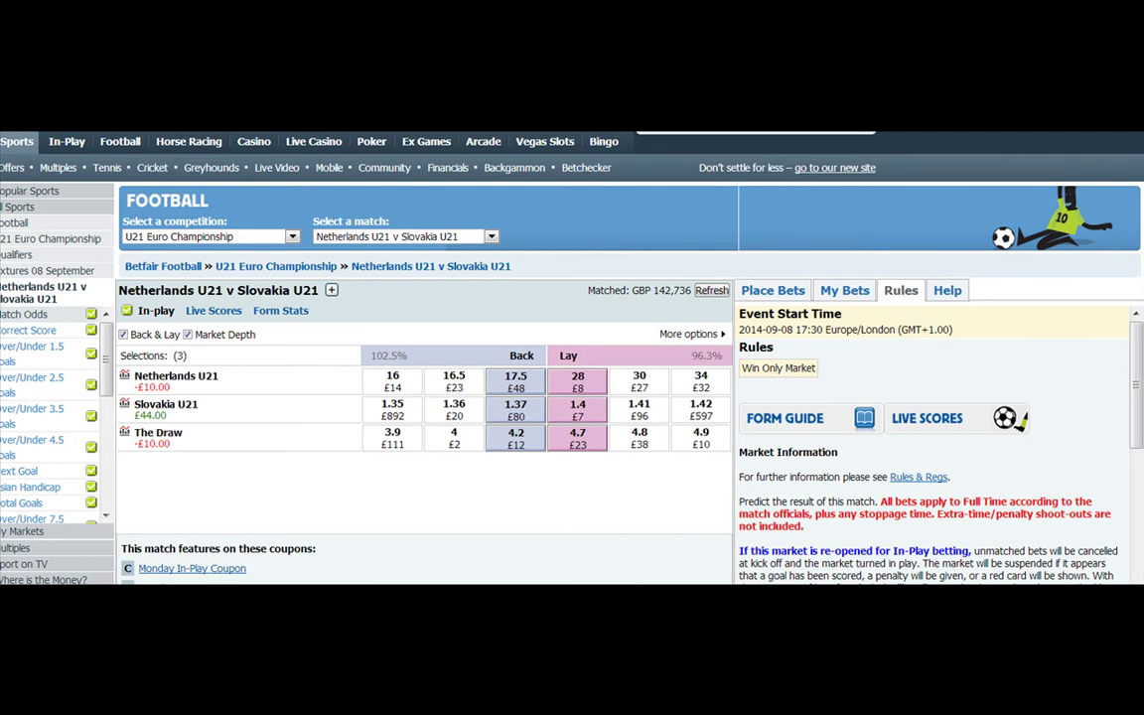
left_click(848, 294)
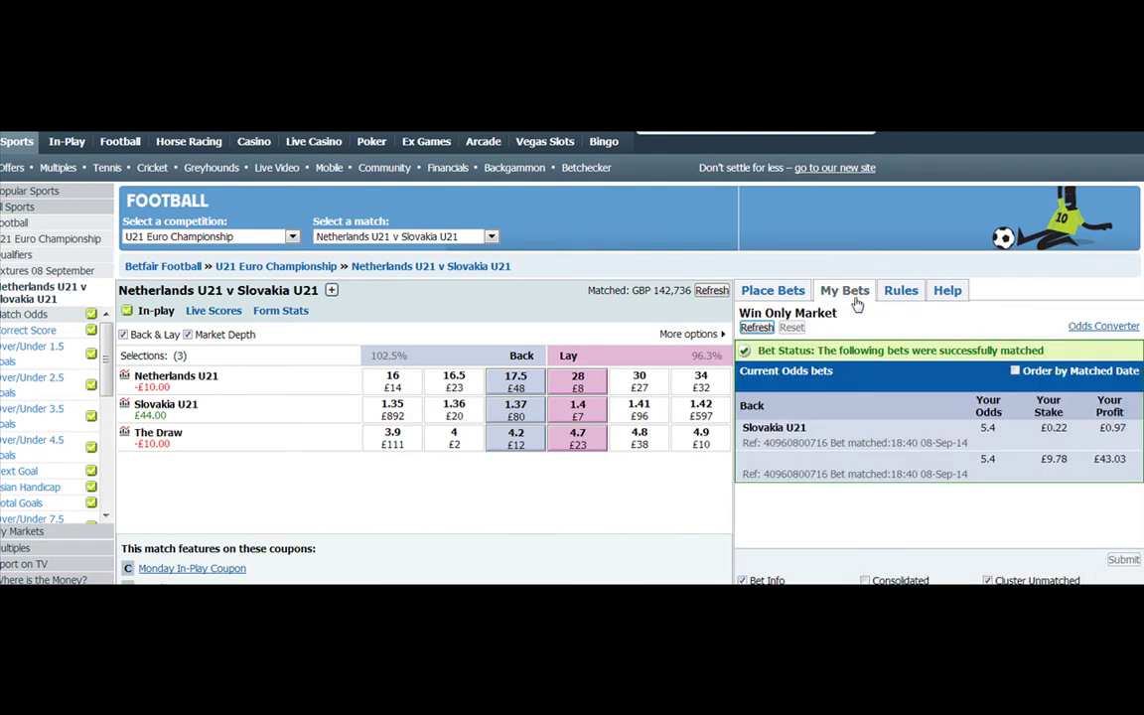
- Refresh the Match Odds prices and lay Slovakia U21 at odds of 1.41 with a £25 backer's stake
left_click(710, 290)
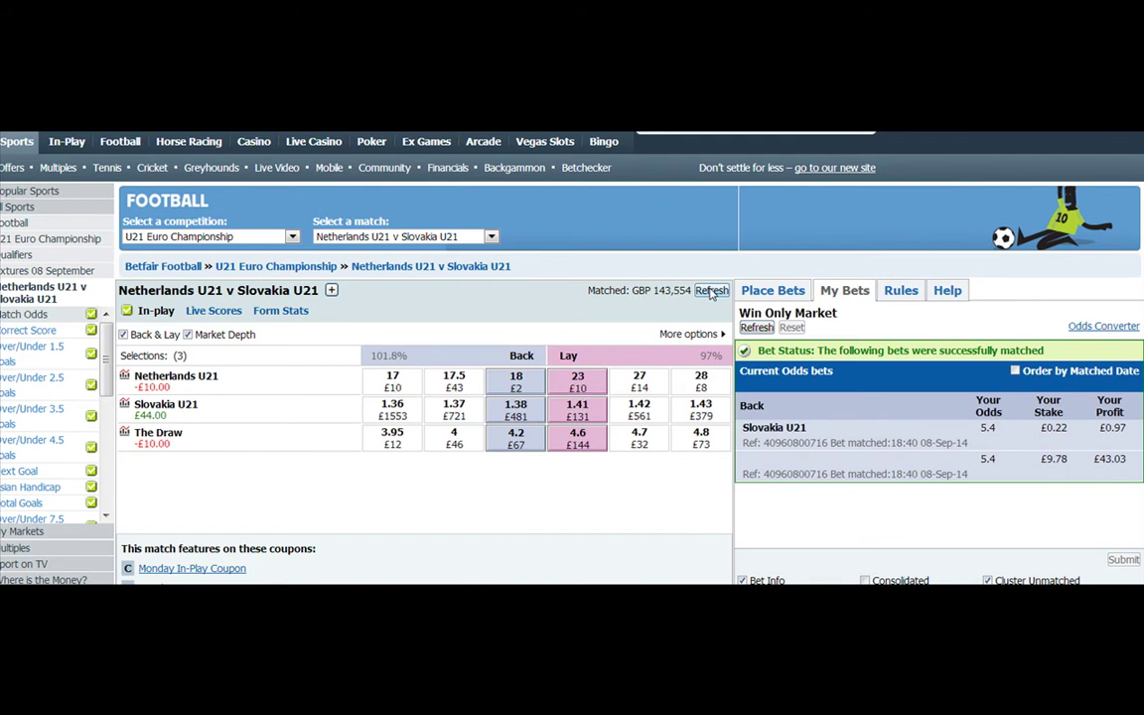
left_click(577, 409)
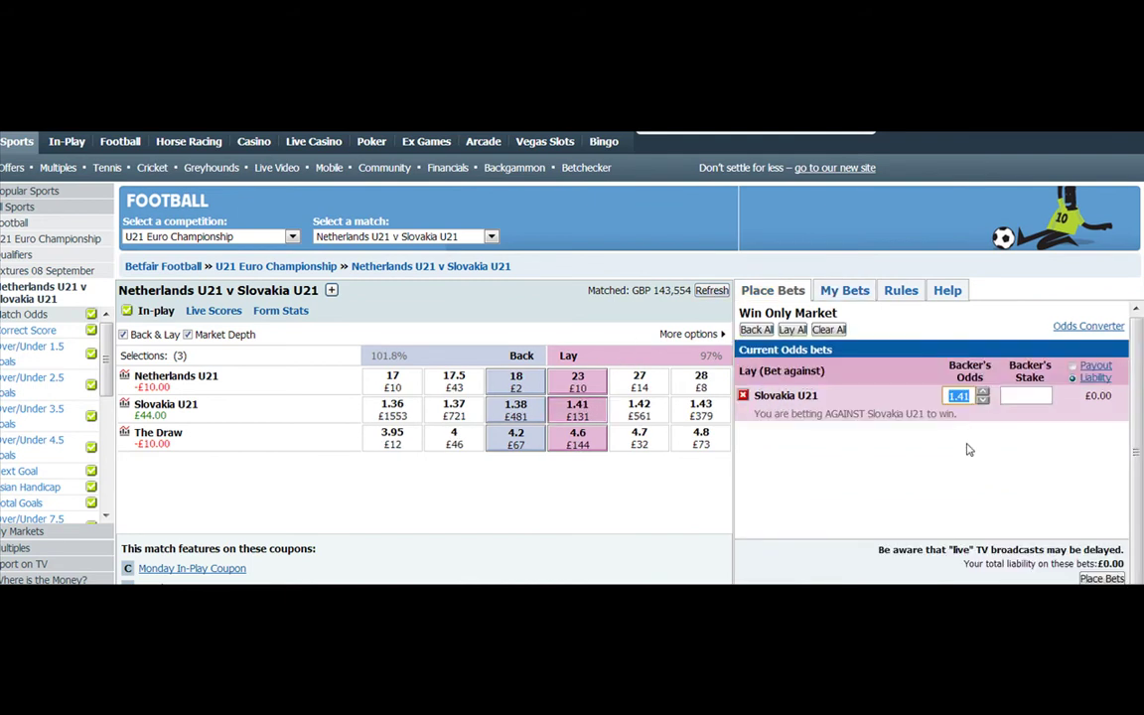
left_click(1040, 396)
type("25")
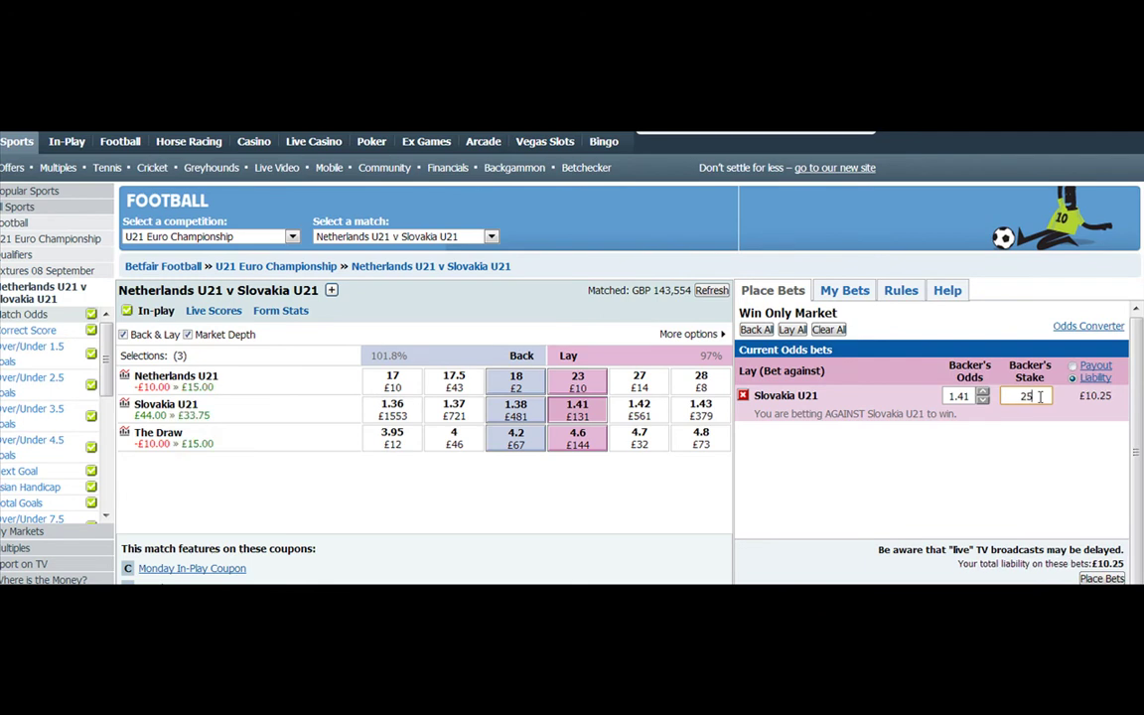
left_click(1101, 579)
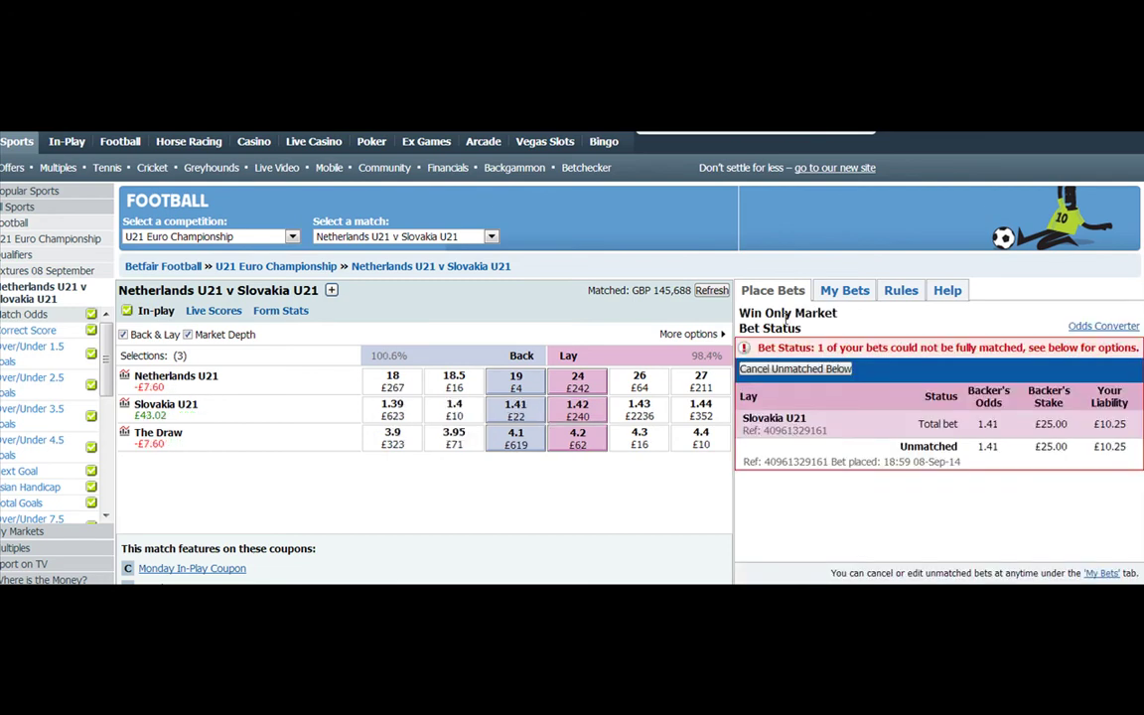
- Refresh the Match Odds prices repeatedly to monitor the market after laying Slovakia U21
left_click(712, 291)
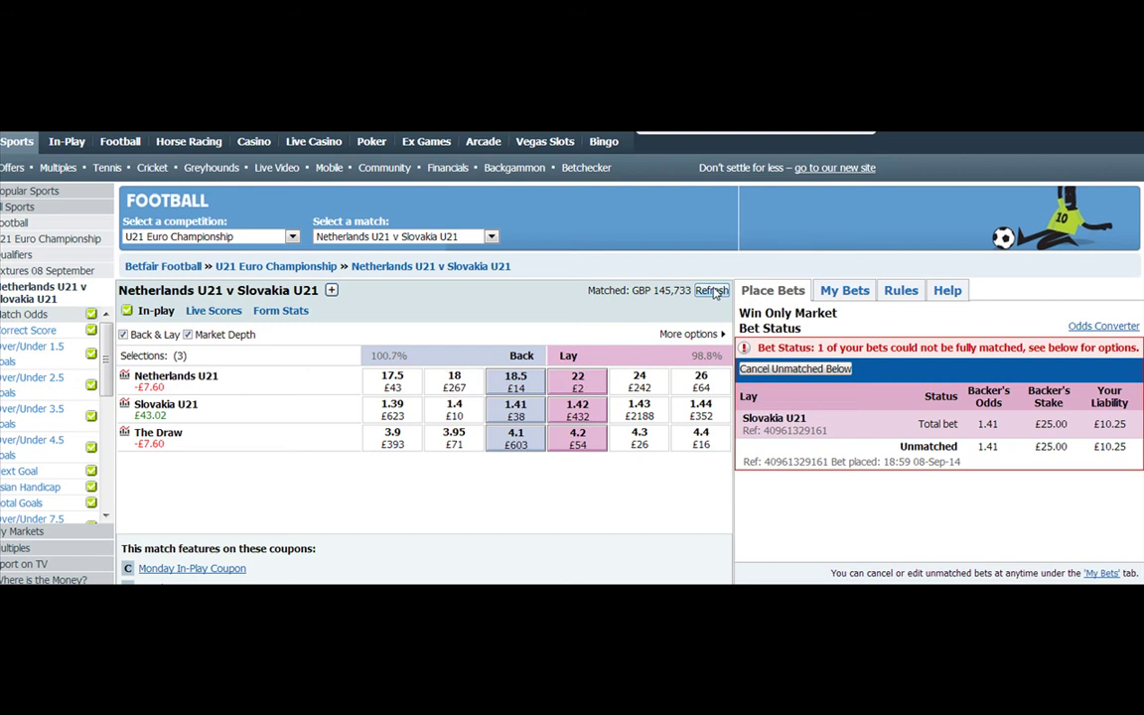
left_click(712, 291)
left_click(712, 291)
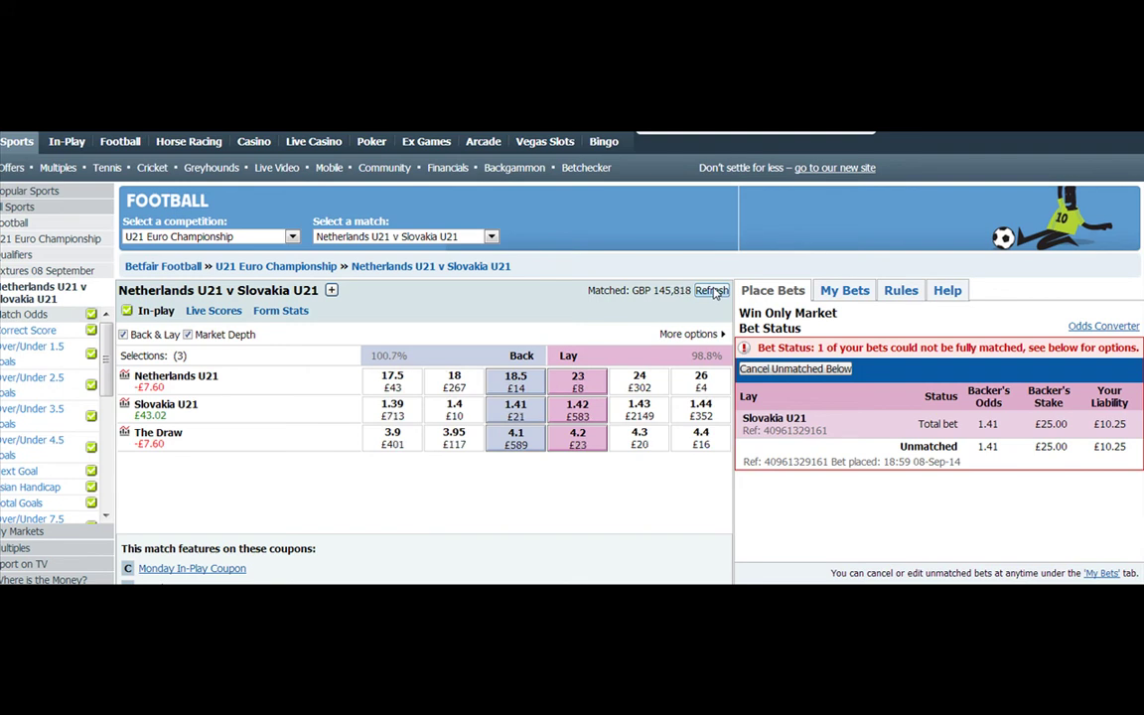
left_click(712, 291)
left_click(712, 291)
left_click(712, 291)
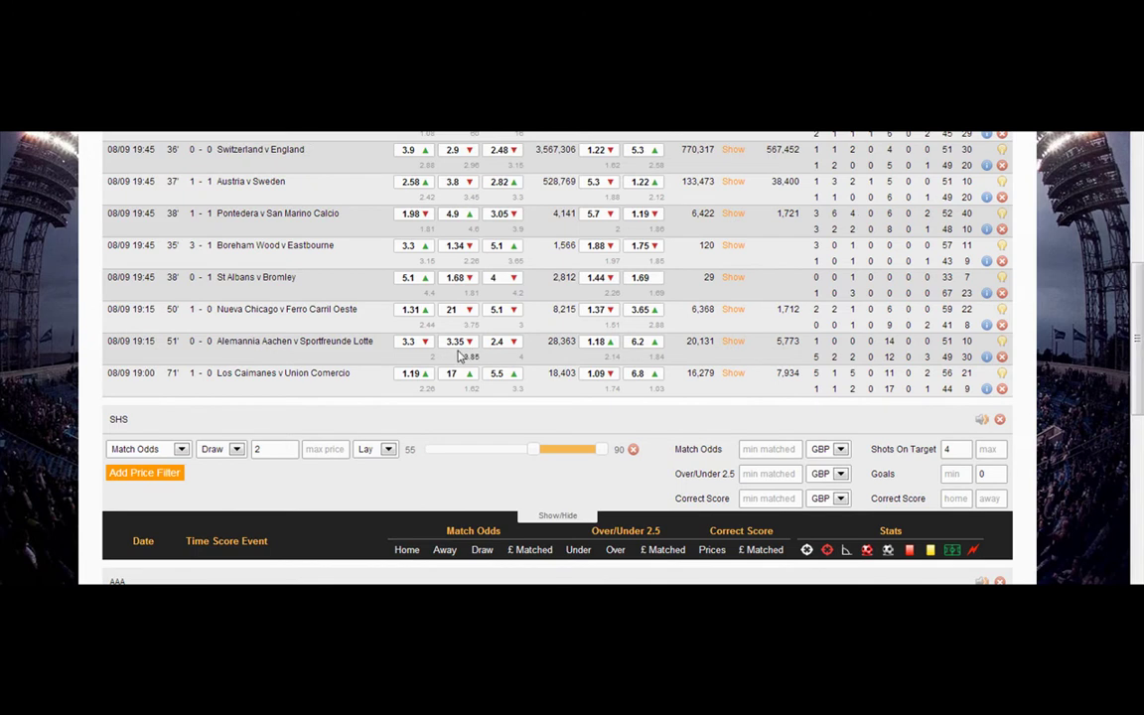
- Open Alemannia Aachen v Sportfreunde Lotte from the scanner and back Sportfreunde Lotte at 3.4 with a £20 stake
mouse_move(452, 355)
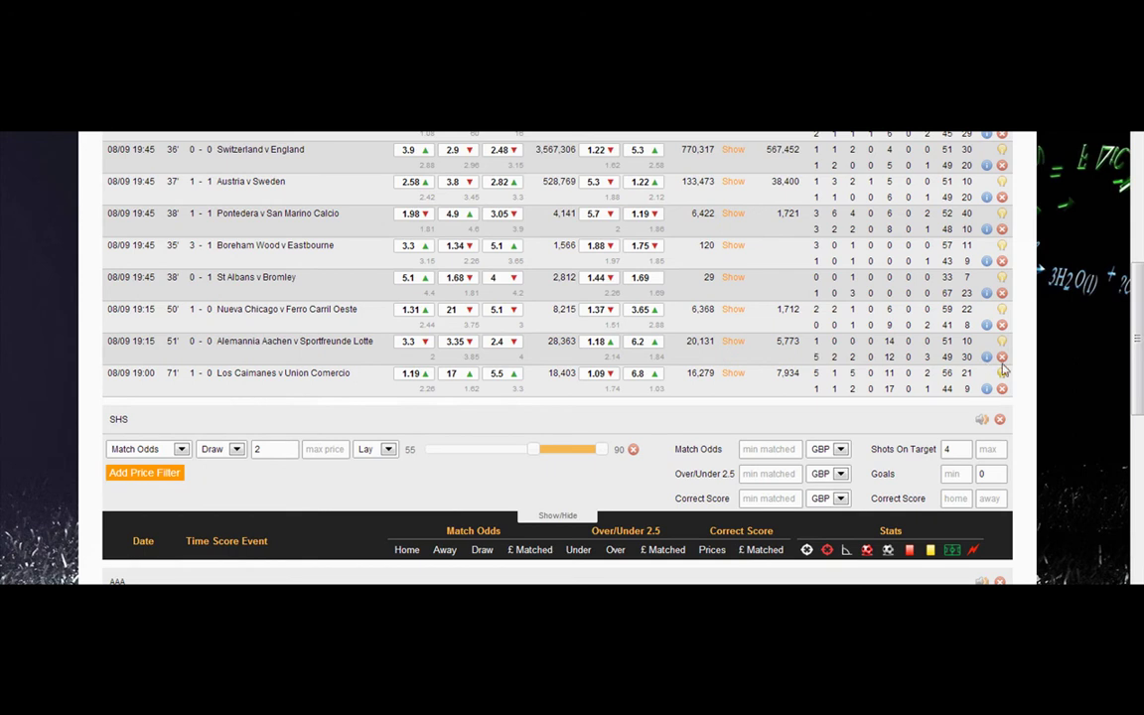
mouse_move(986, 357)
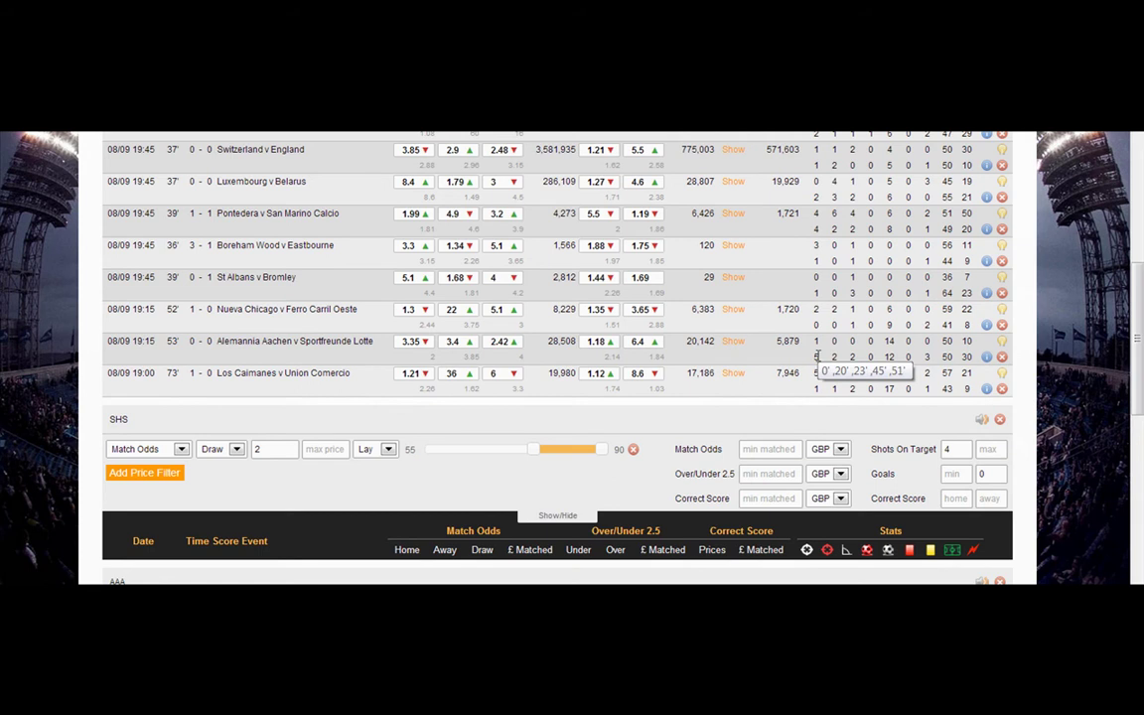
left_click(457, 342)
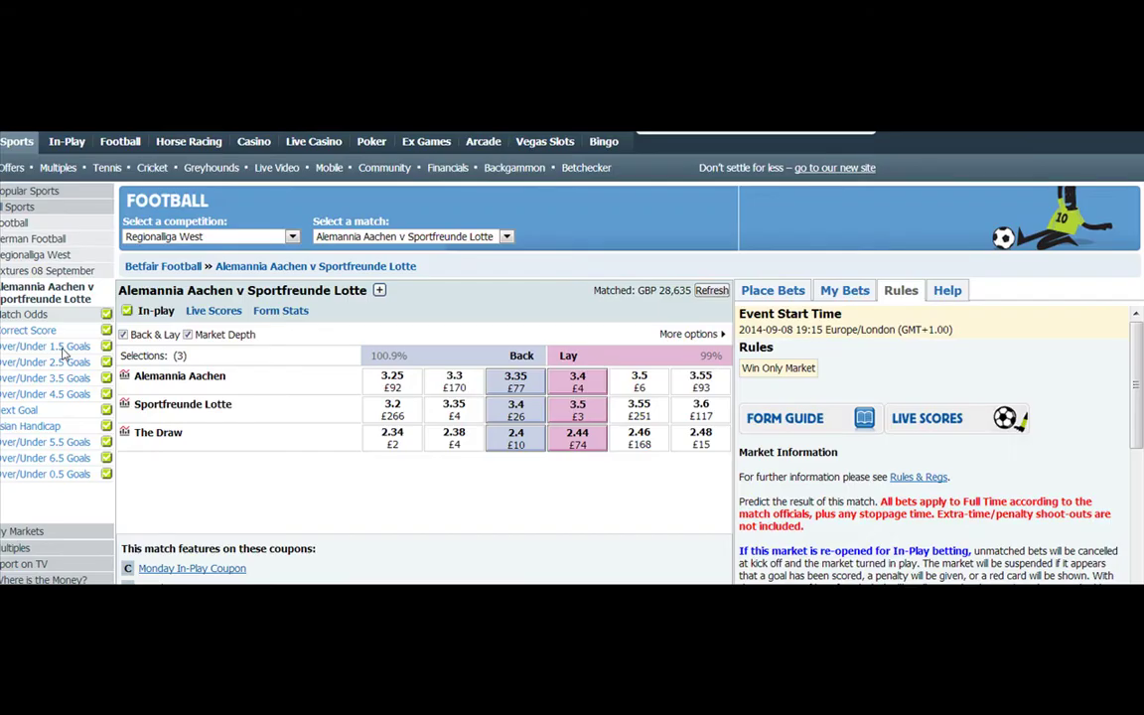
left_click(531, 417)
left_click(1027, 393)
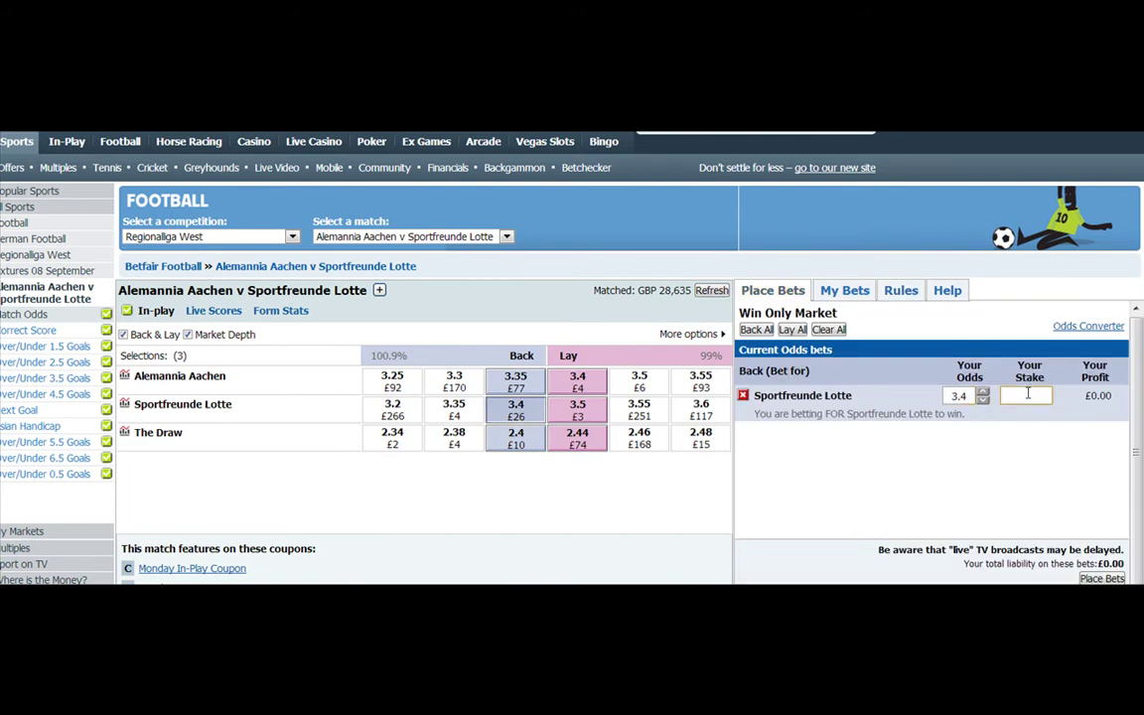
type("20")
left_click(1101, 578)
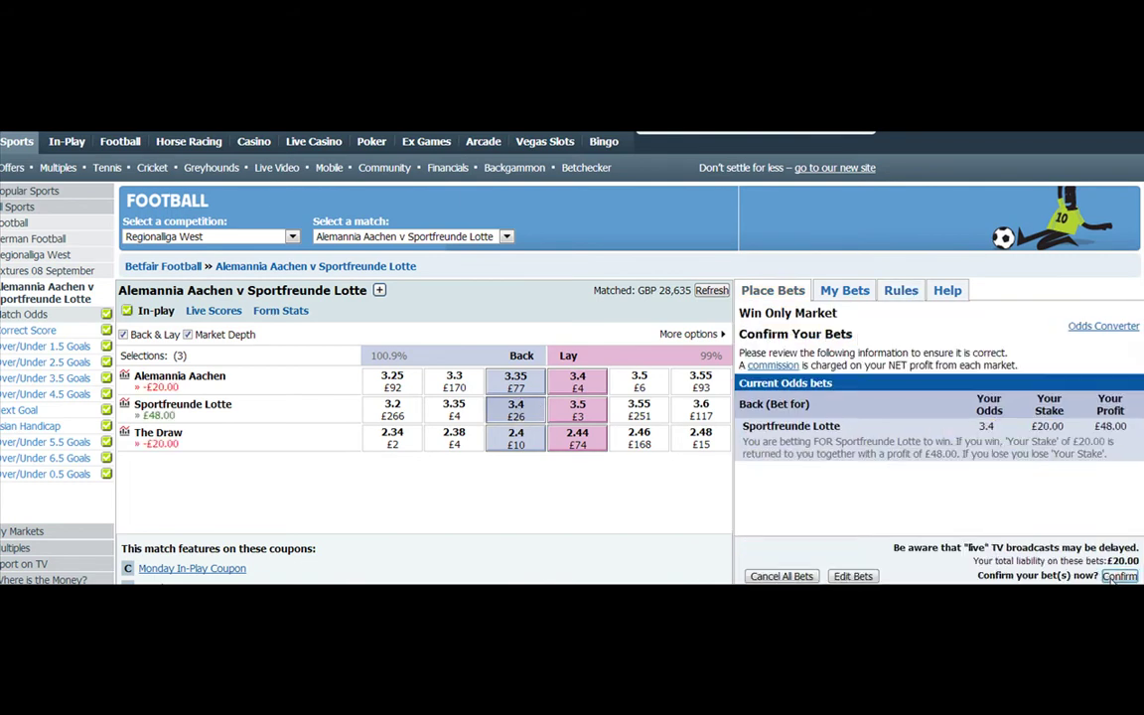
left_click(1118, 576)
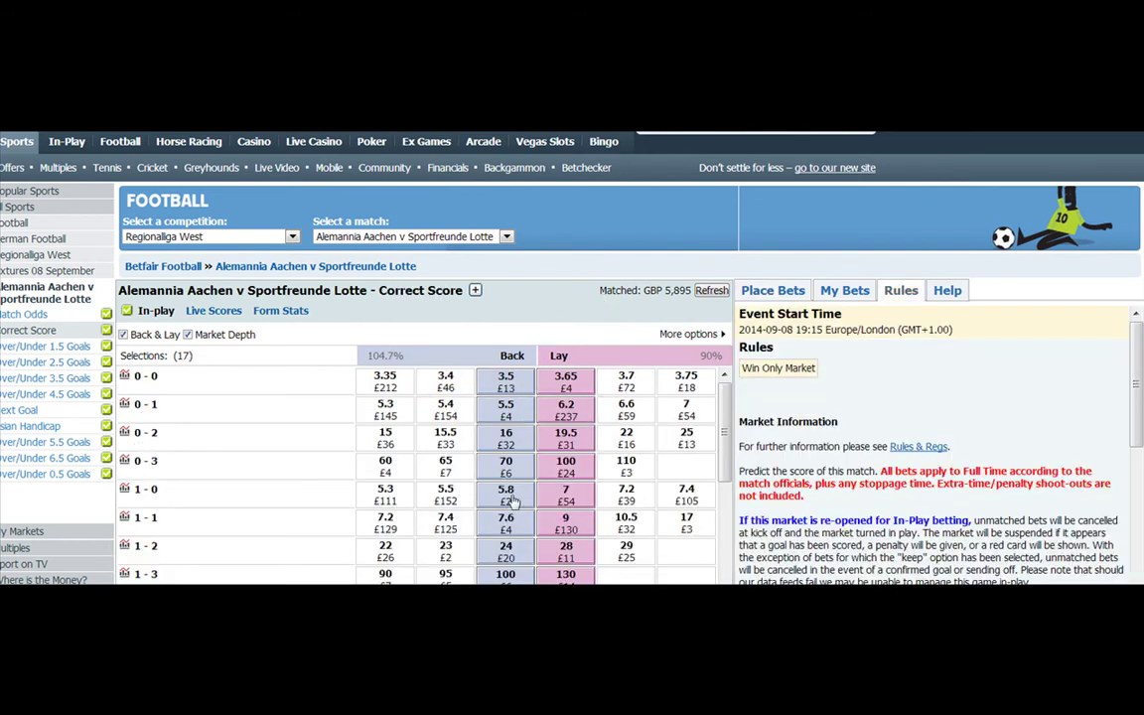
- Place Correct Score back bets on 1 - 0 at 5.8 and on 1 - 1 at 7.6, each for £5
left_click(505, 494)
left_click(506, 523)
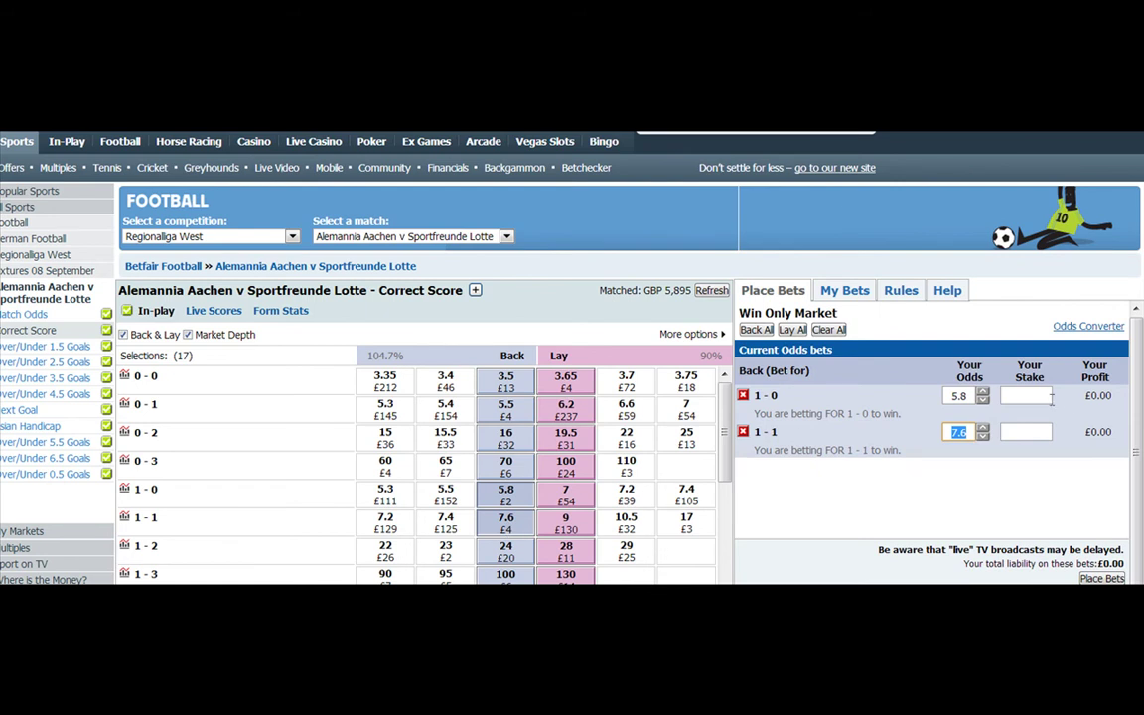
left_click(1049, 396)
type("5")
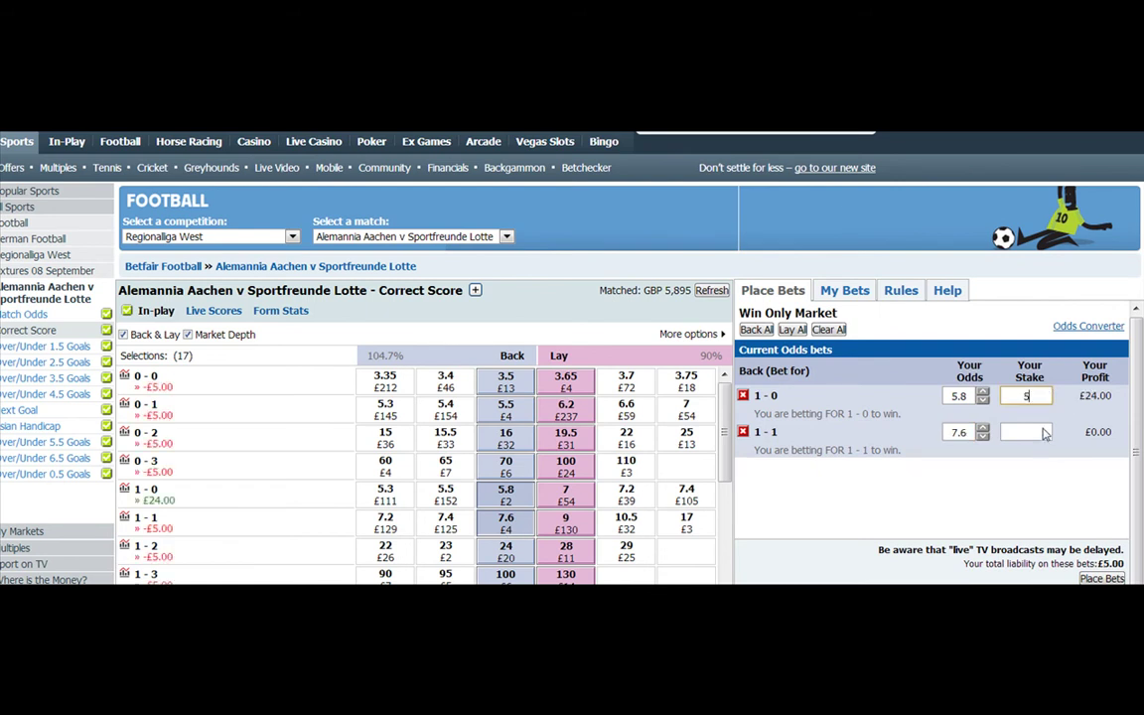
left_click(1043, 433)
type("5")
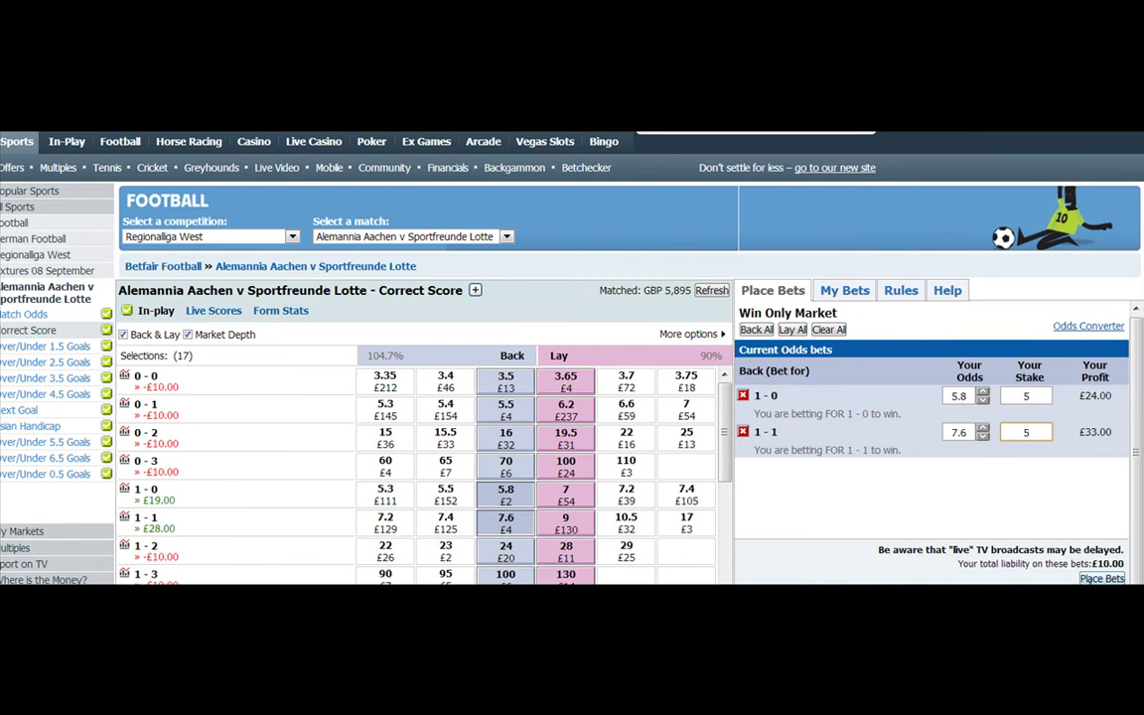
left_click(1102, 578)
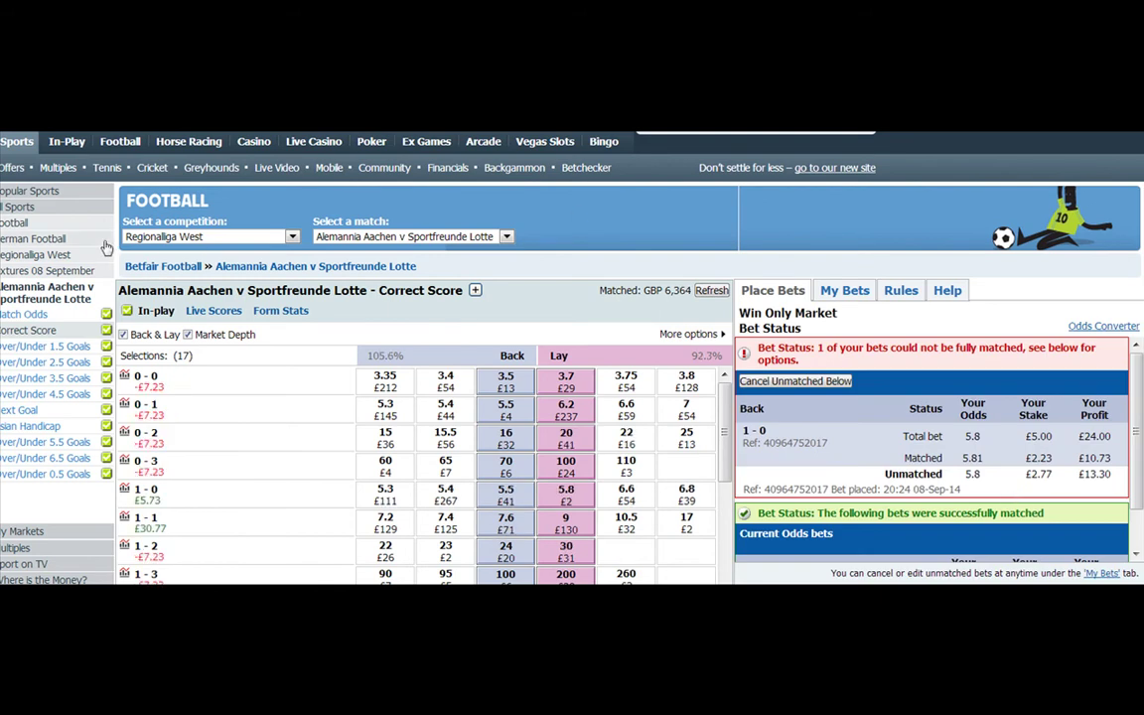
- Check the Match Odds position and lower the unmatched Correct Score bet on 1 - 0 to odds of 5.7
left_click(34, 316)
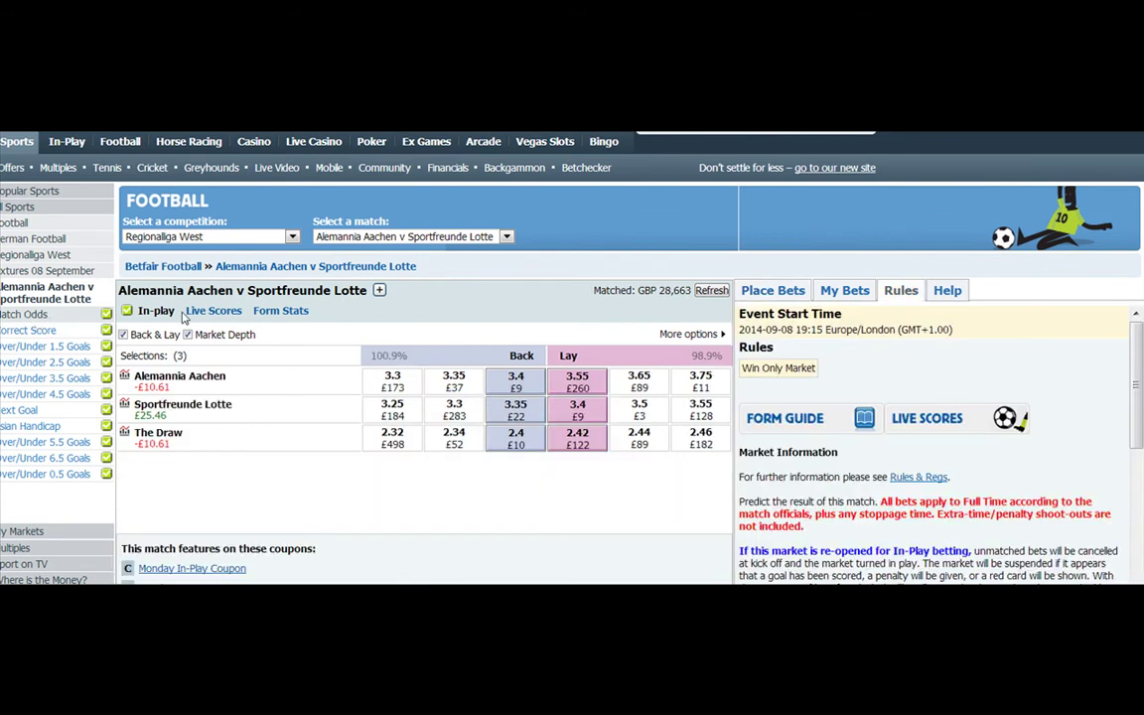
left_click(711, 291)
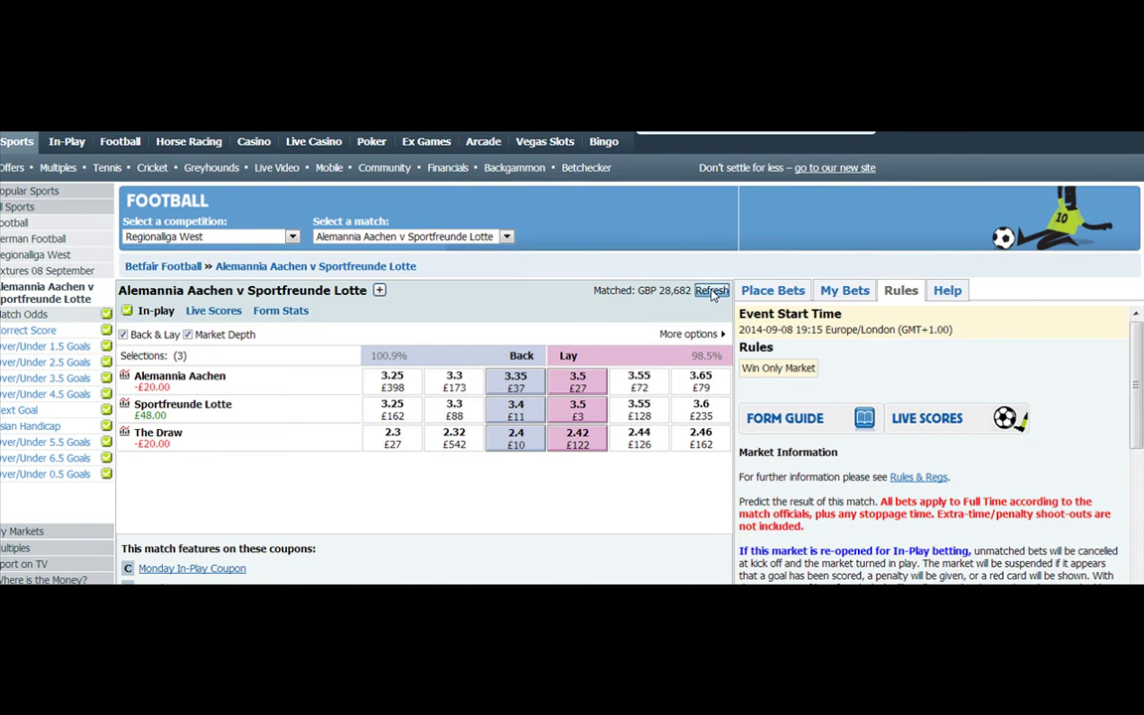
left_click(33, 332)
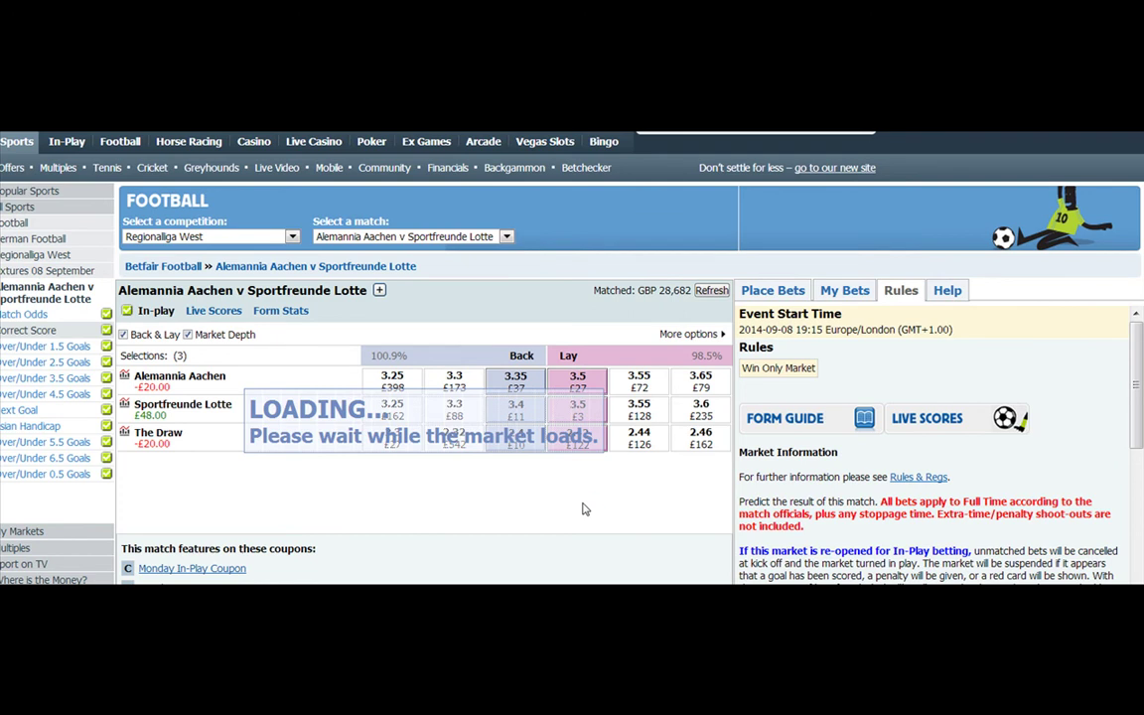
left_click(852, 293)
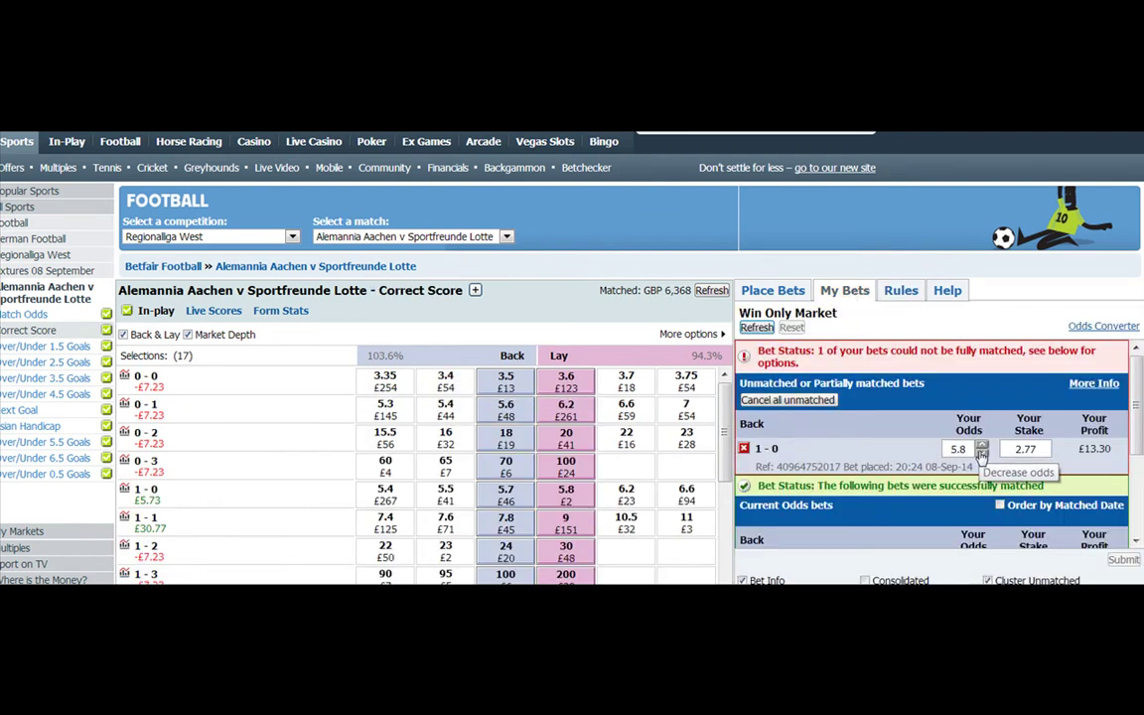
left_click(981, 454)
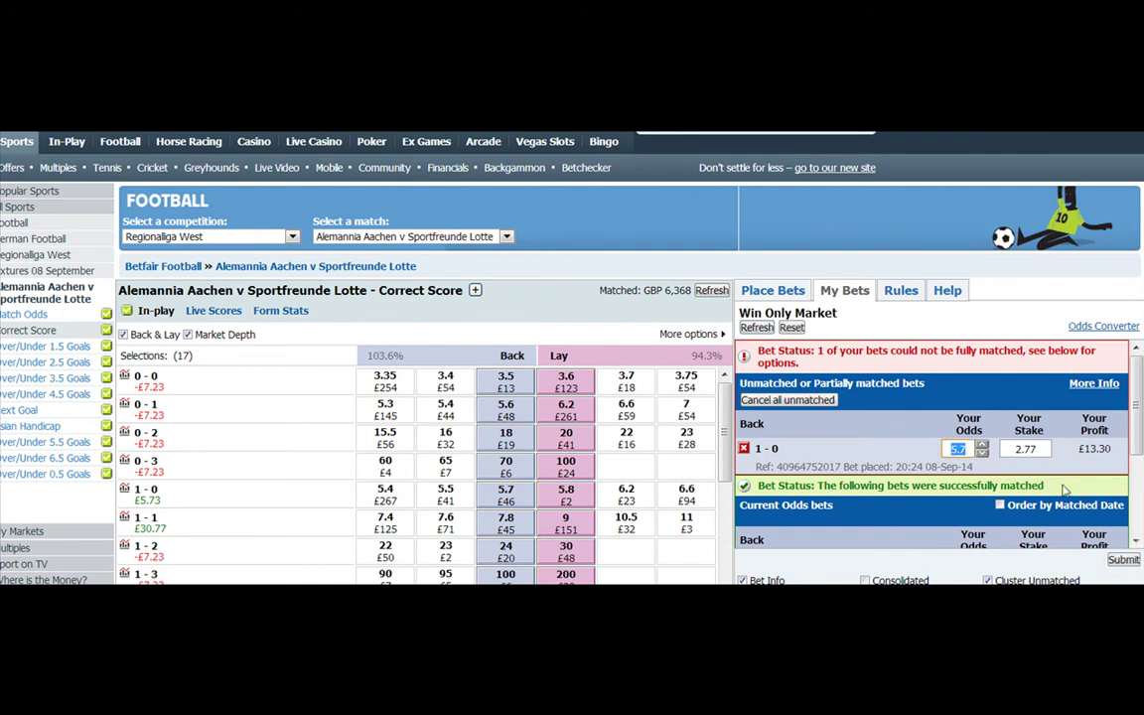
left_click(1123, 560)
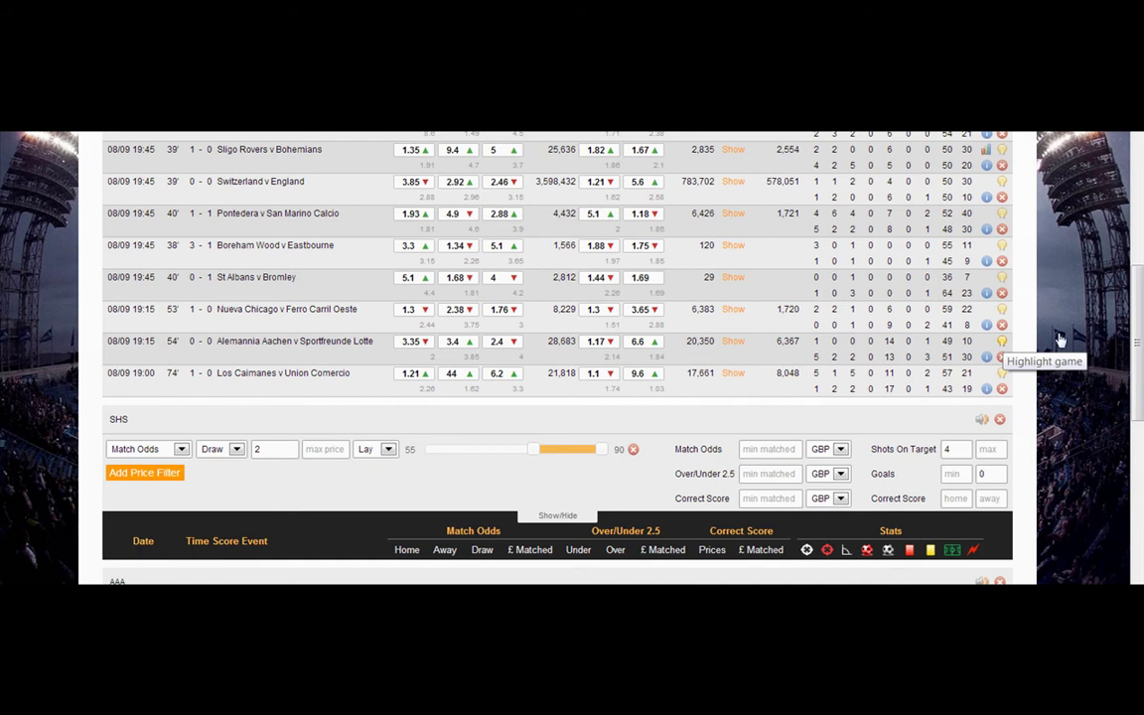
- Highlight Alemannia Aachen v Sportfreunde Lotte in the scanner and check its live stats
left_click(1001, 341)
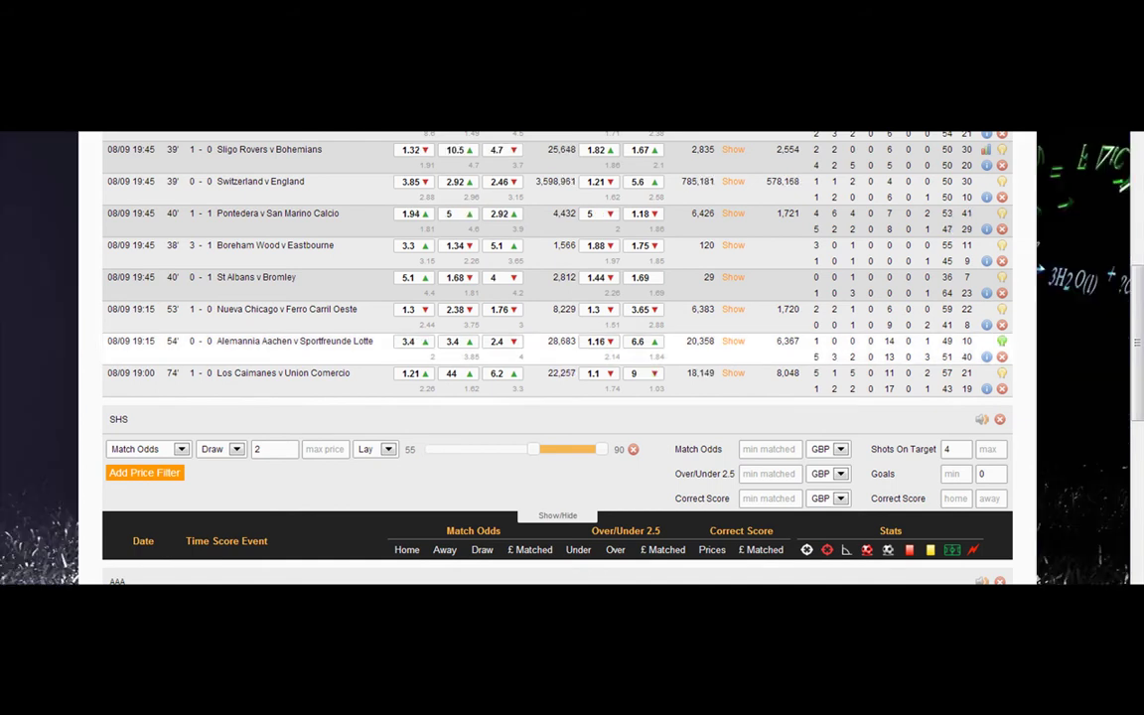
mouse_move(816, 356)
mouse_move(970, 357)
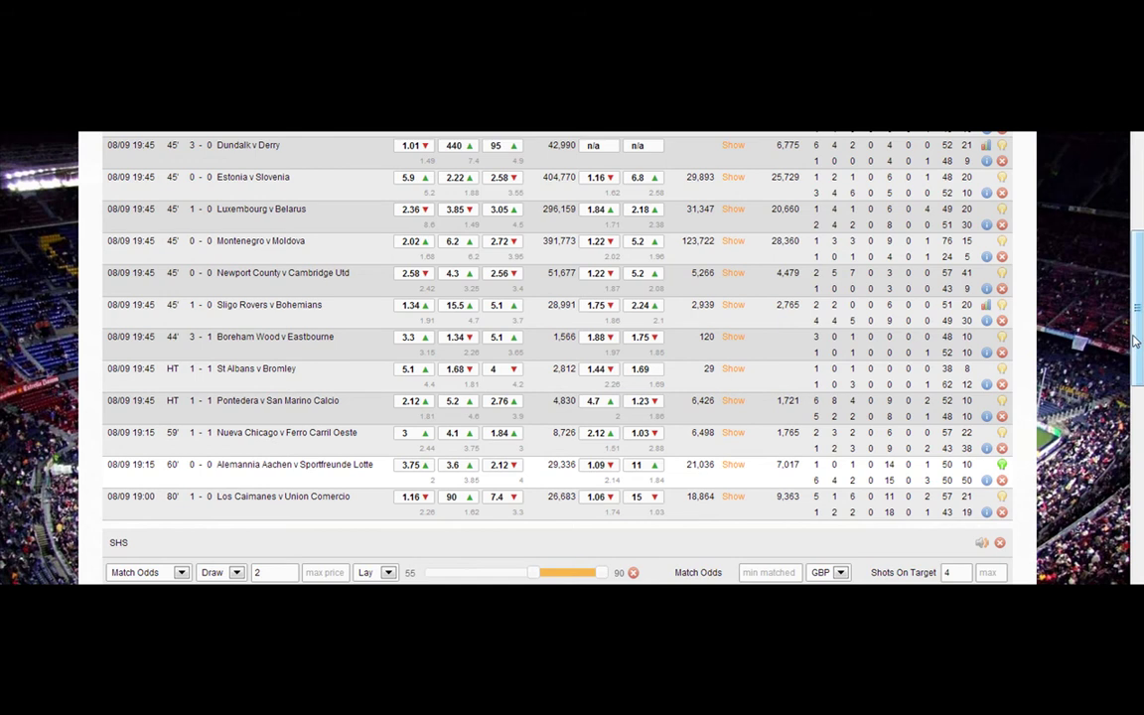
left_click_drag(1134, 341, 1139, 319)
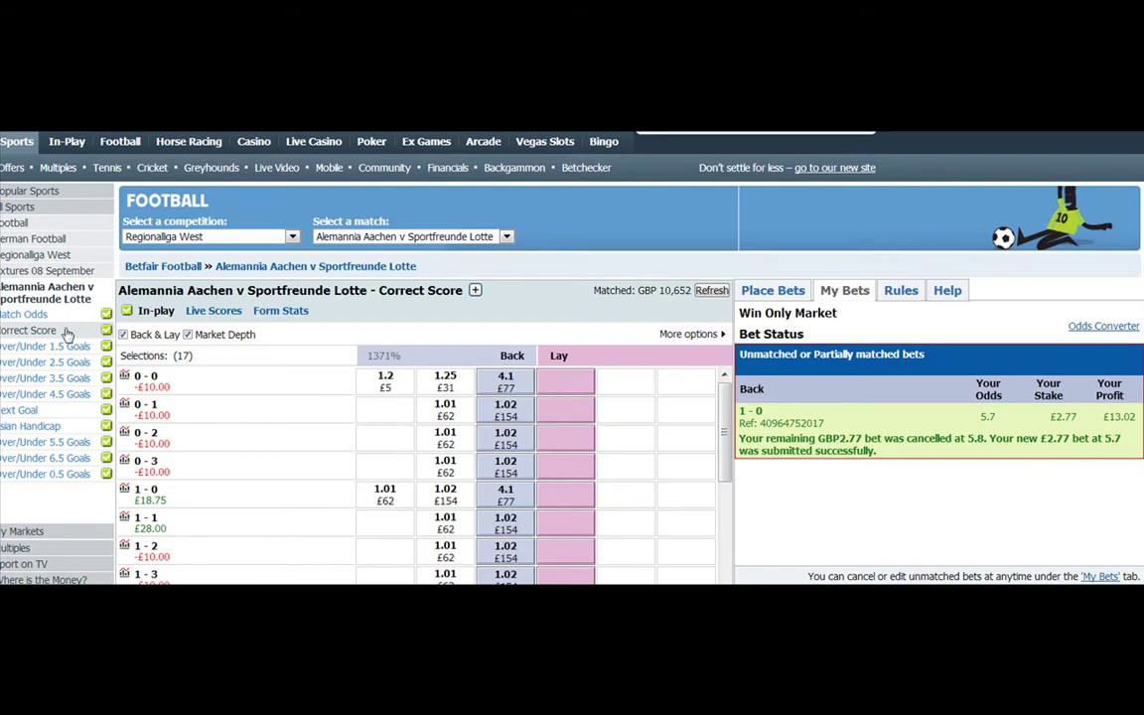
- Refresh the Match Odds prices for Alemannia Aachen v Sportfreunde Lotte and review the matched back bets
left_click(50, 316)
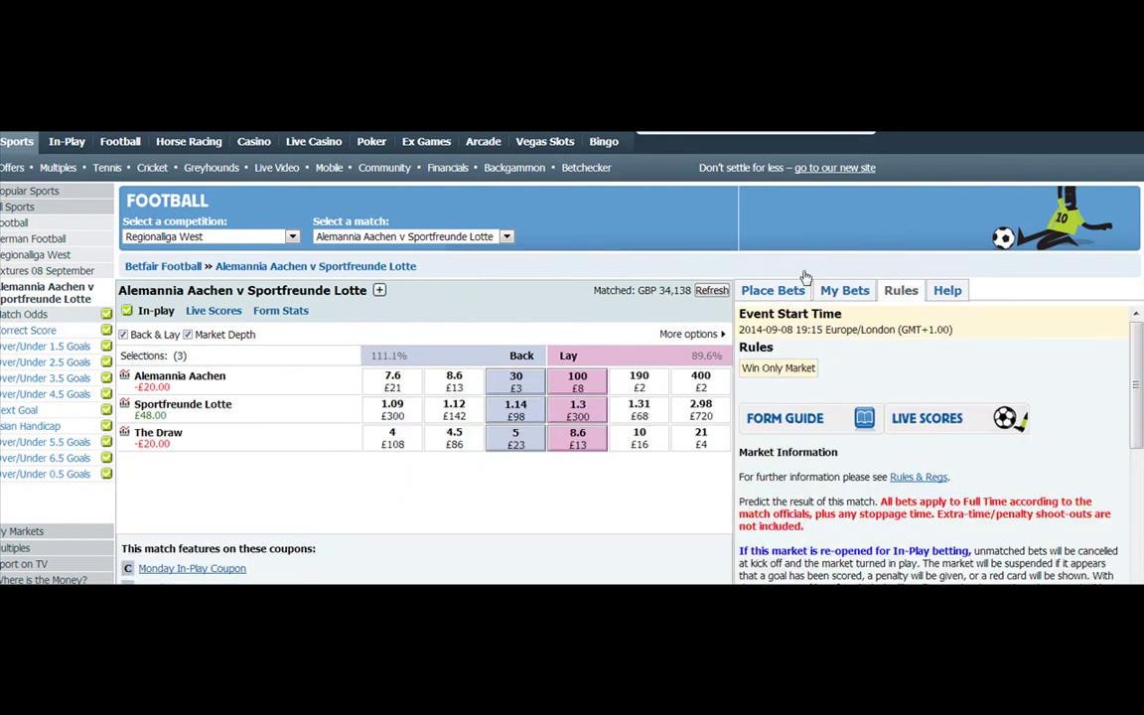
left_click(713, 291)
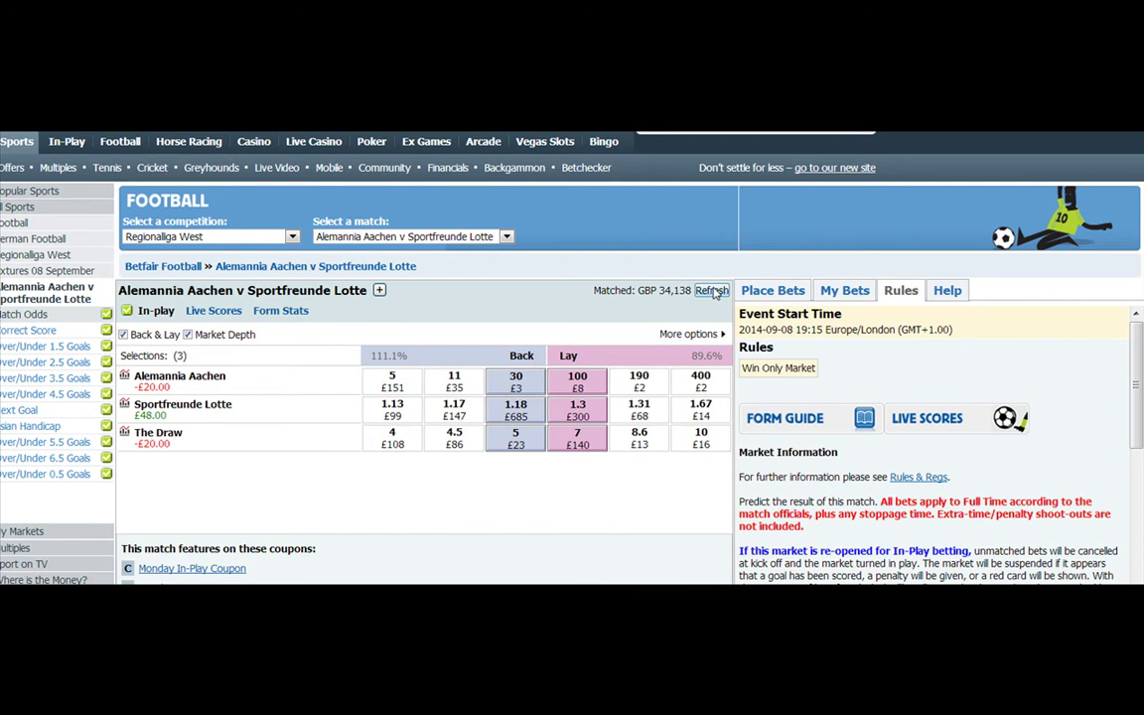
left_click(713, 291)
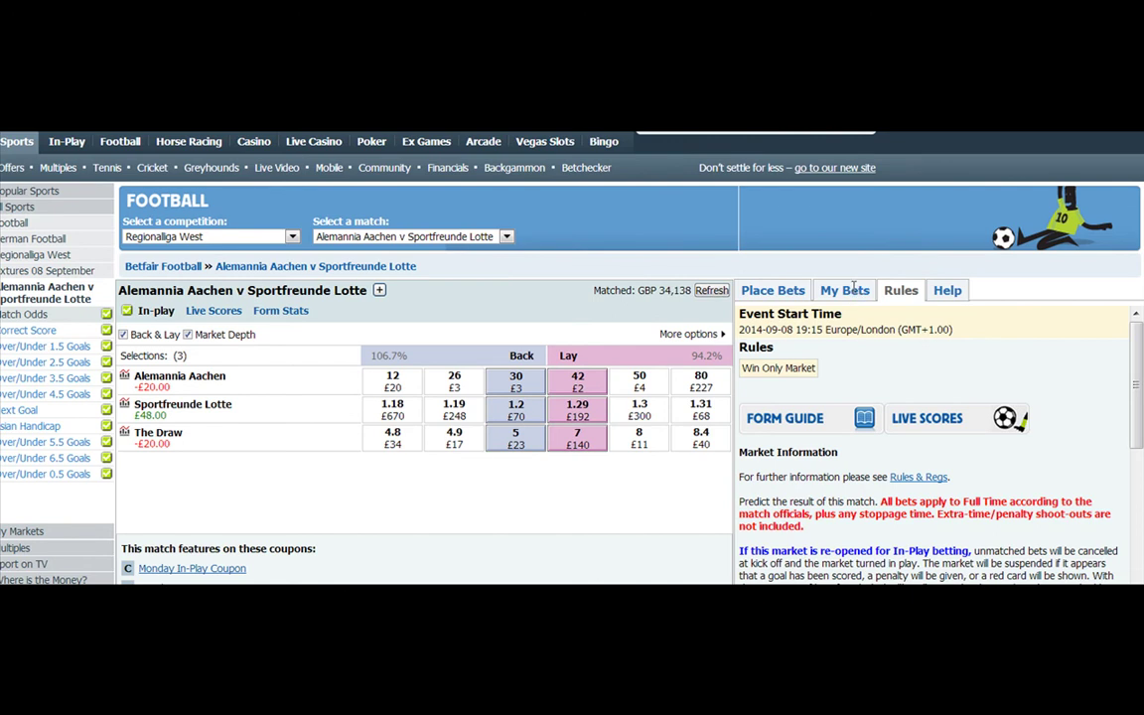
left_click(713, 289)
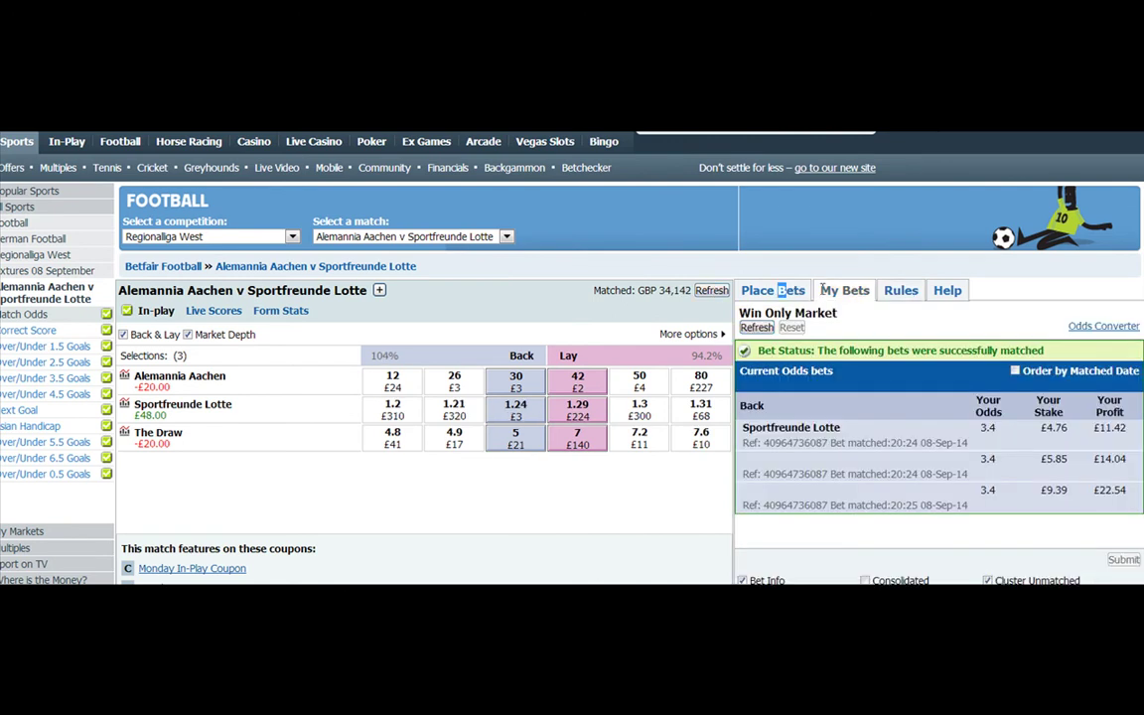
left_click(784, 294)
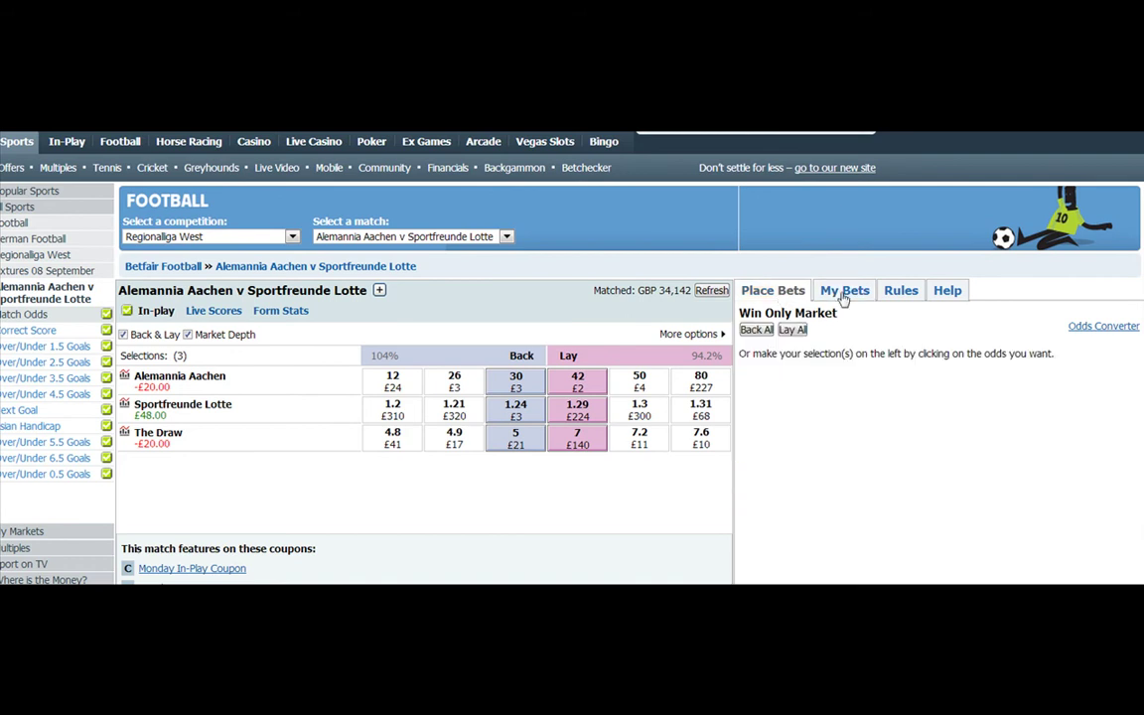
left_click(842, 296)
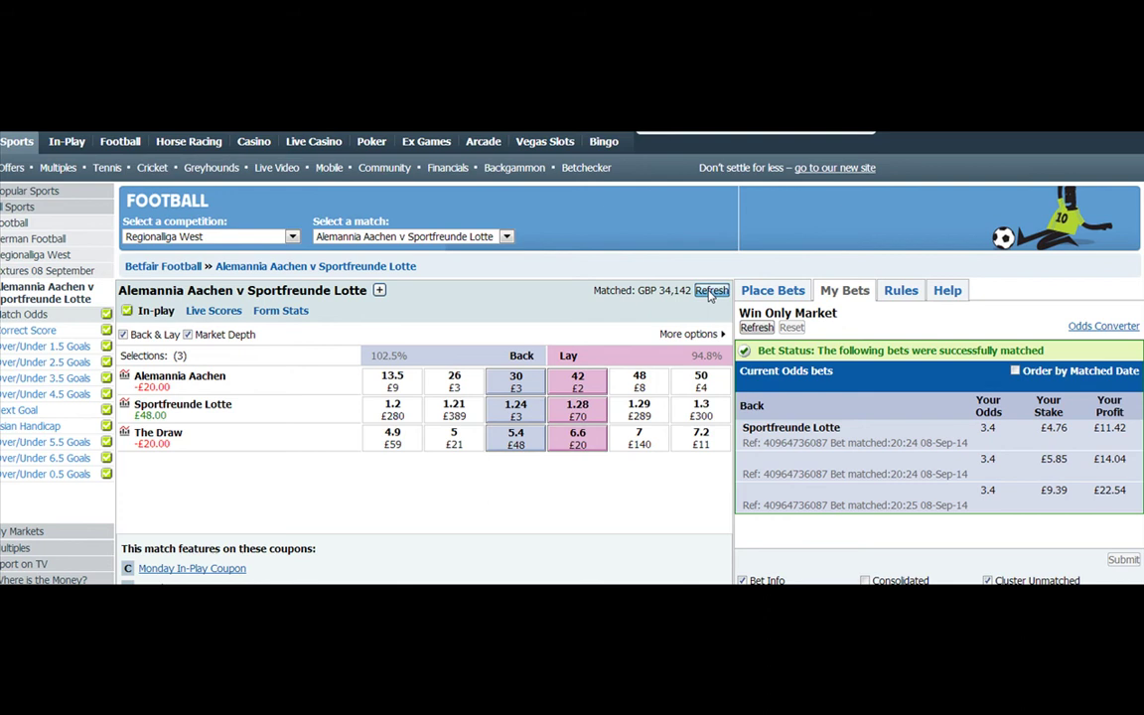
- Prepare a lay bet on Sportfreunde Lotte at 1.29, trying backer's stakes of £20, £30 and £35
left_click(577, 408)
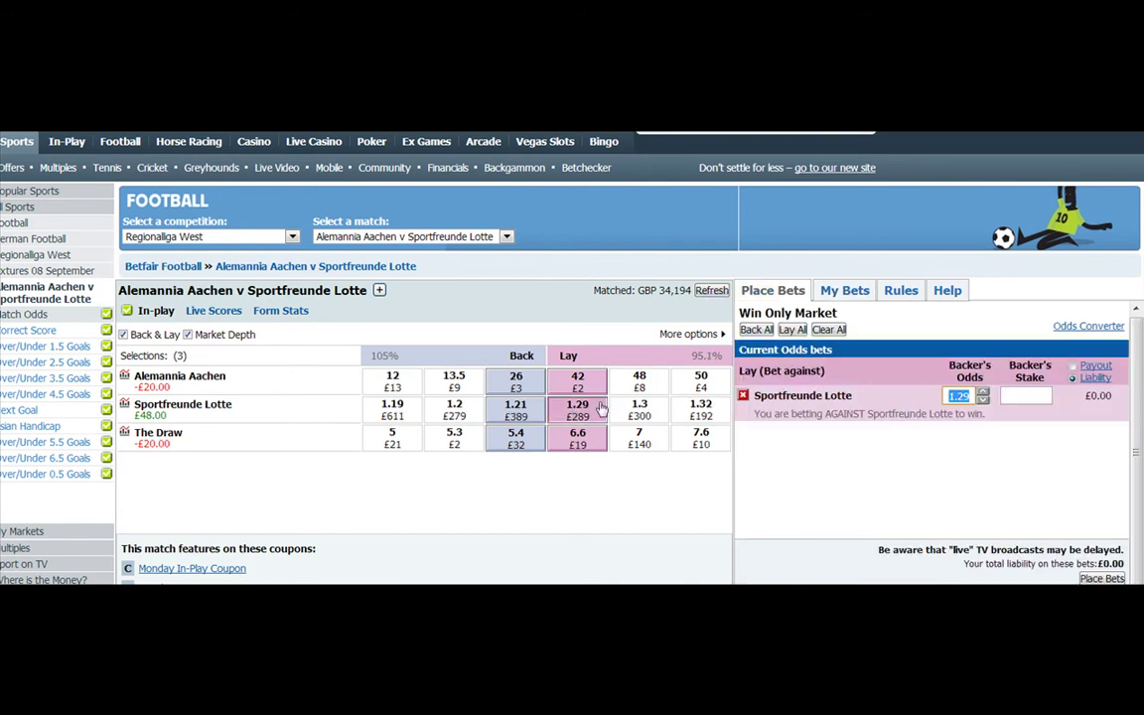
left_click(1027, 395)
type("20")
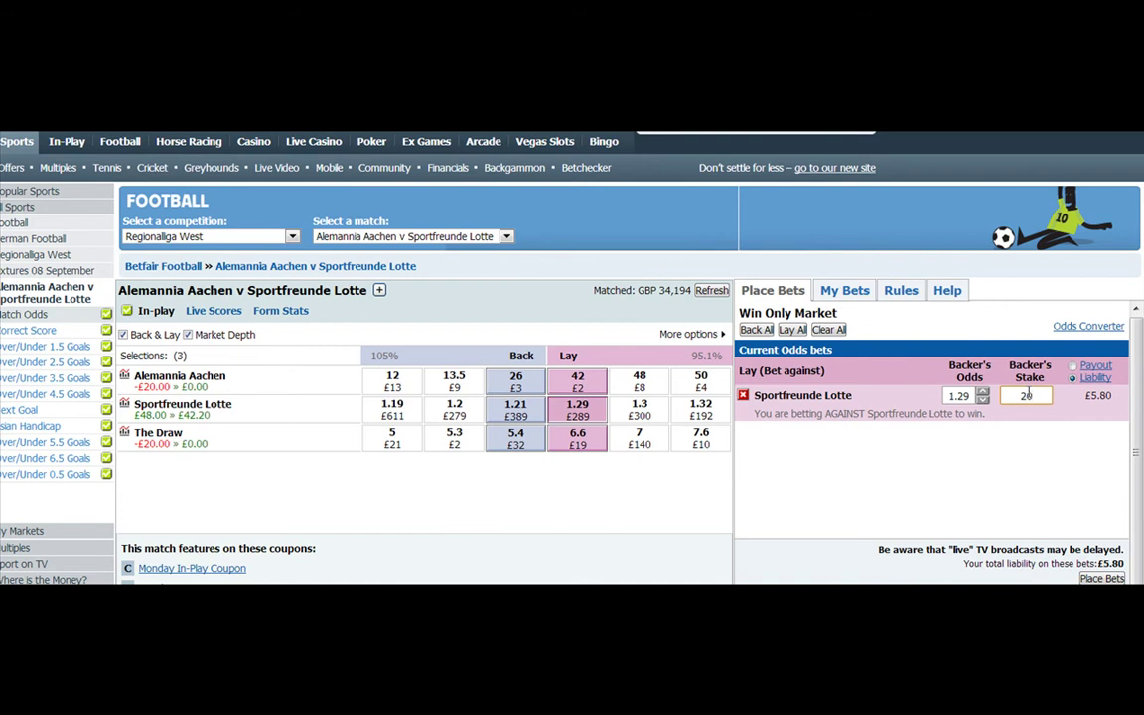
key("BackSpace")
key("BackSpace")
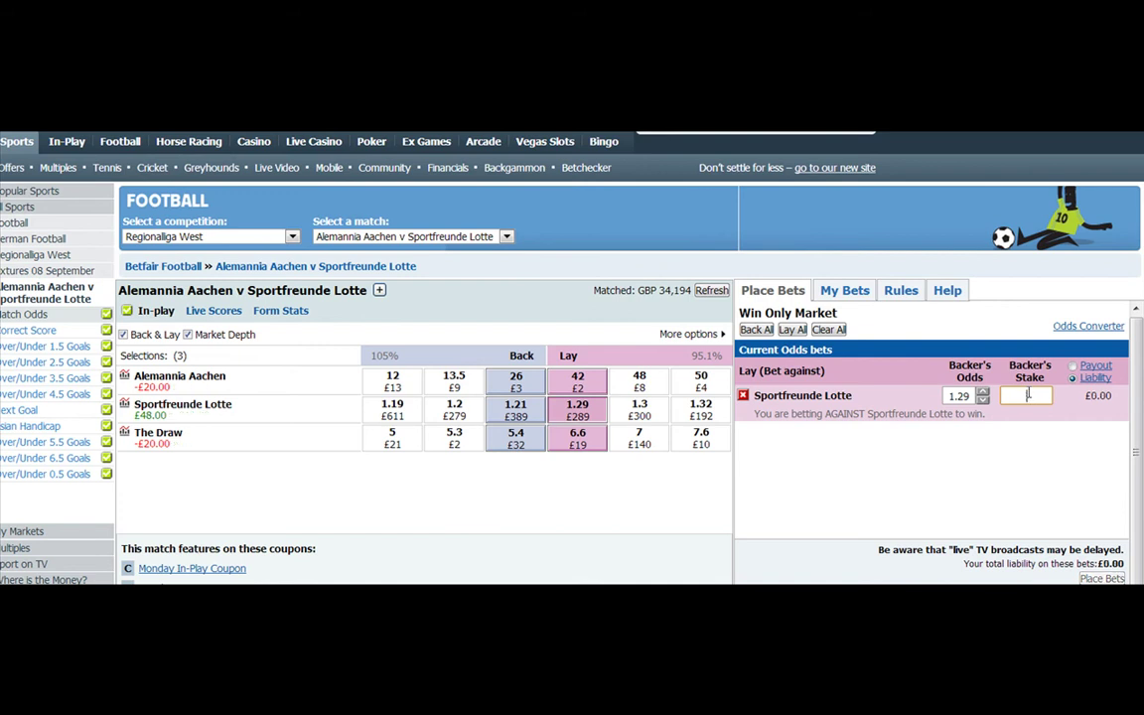
type("30")
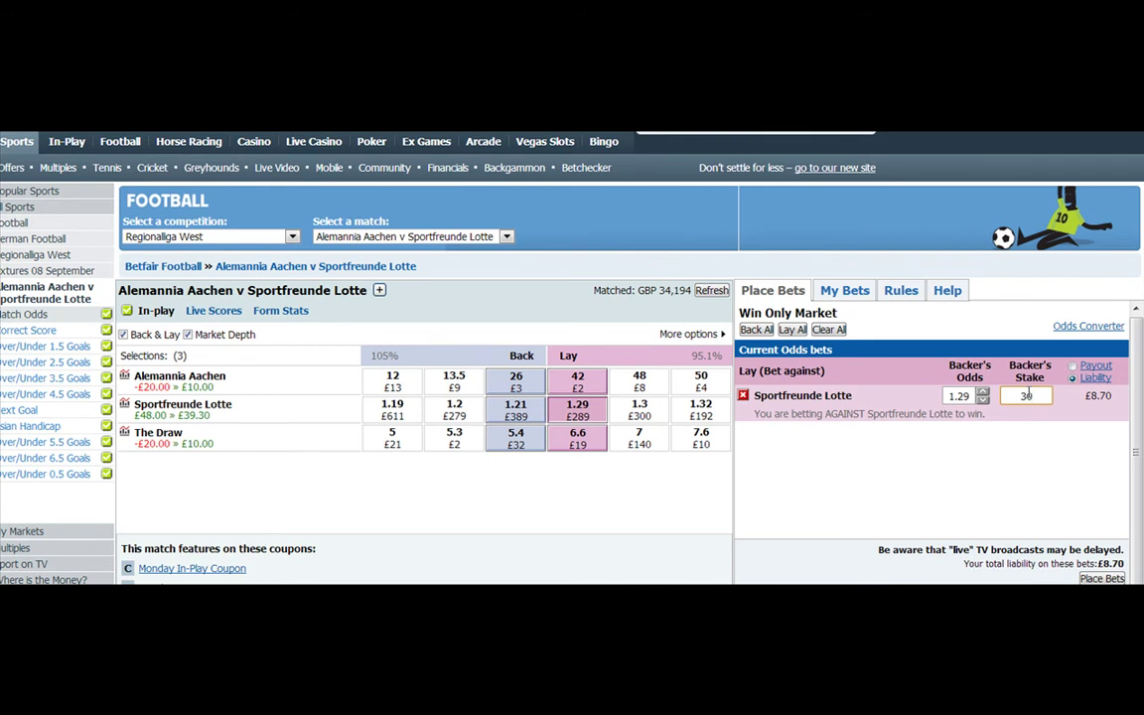
key("BackSpace")
type("5")
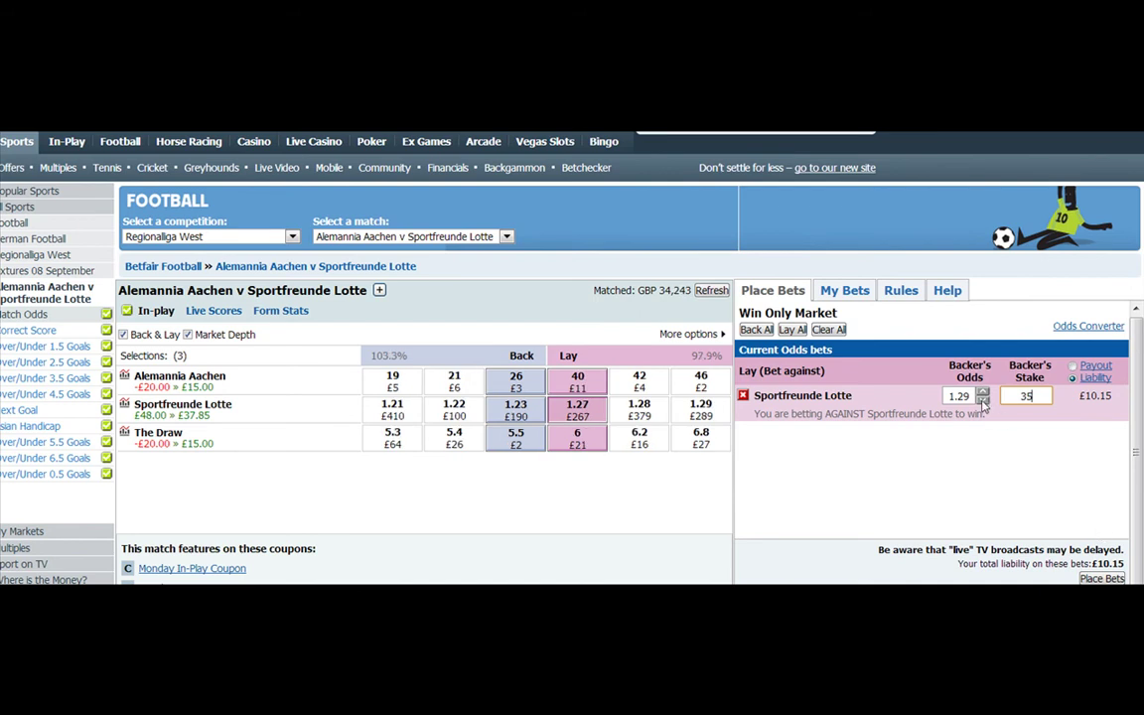
- Place the Sportfreunde Lotte lay bet at odds of 1.27 with a £40 backer's stake, and open the Correct Score market
left_click(982, 401)
left_click(982, 401)
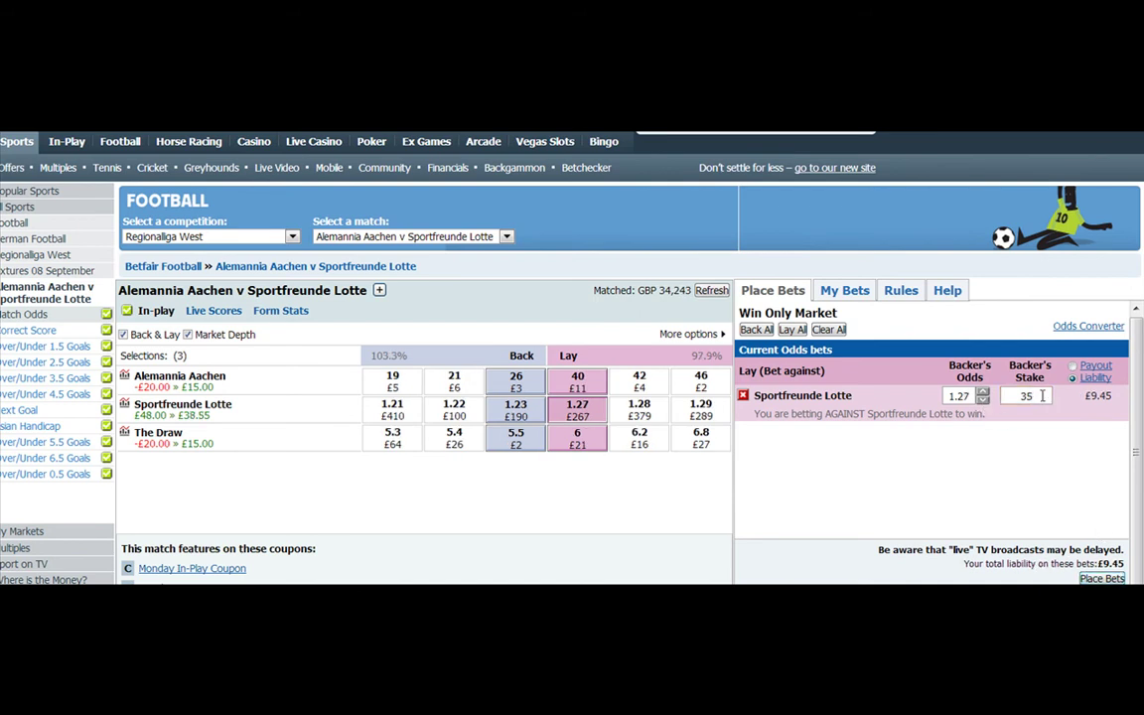
key("BackSpace")
key("BackSpace")
type("40")
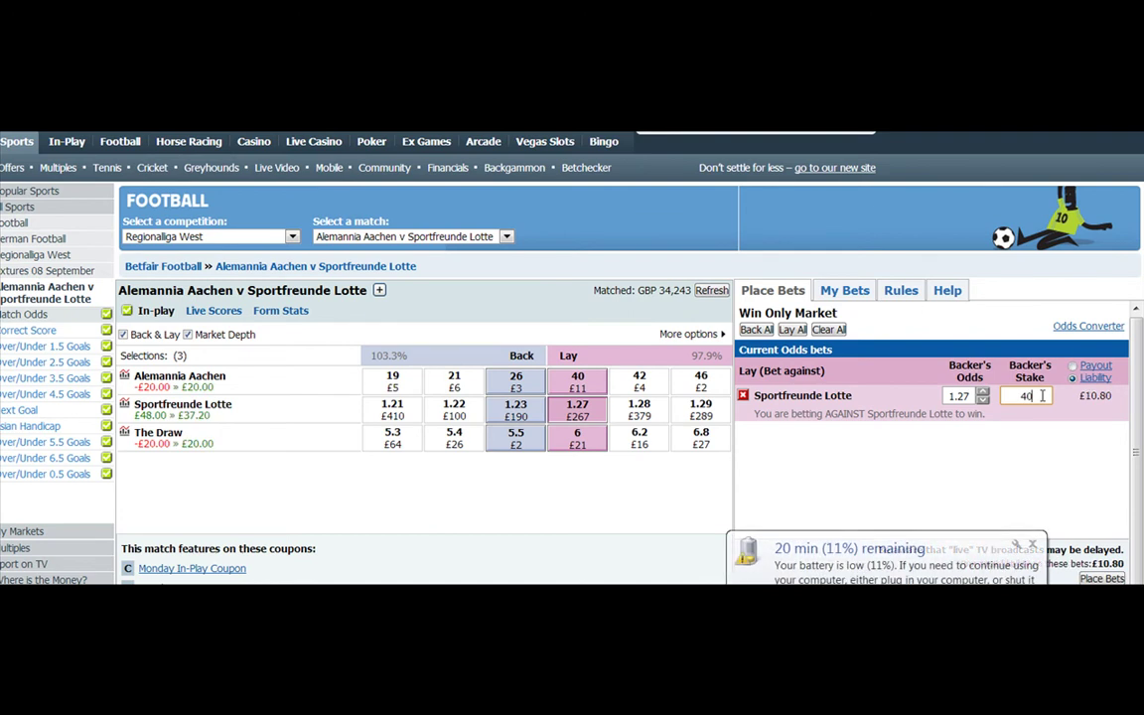
left_click(930, 497)
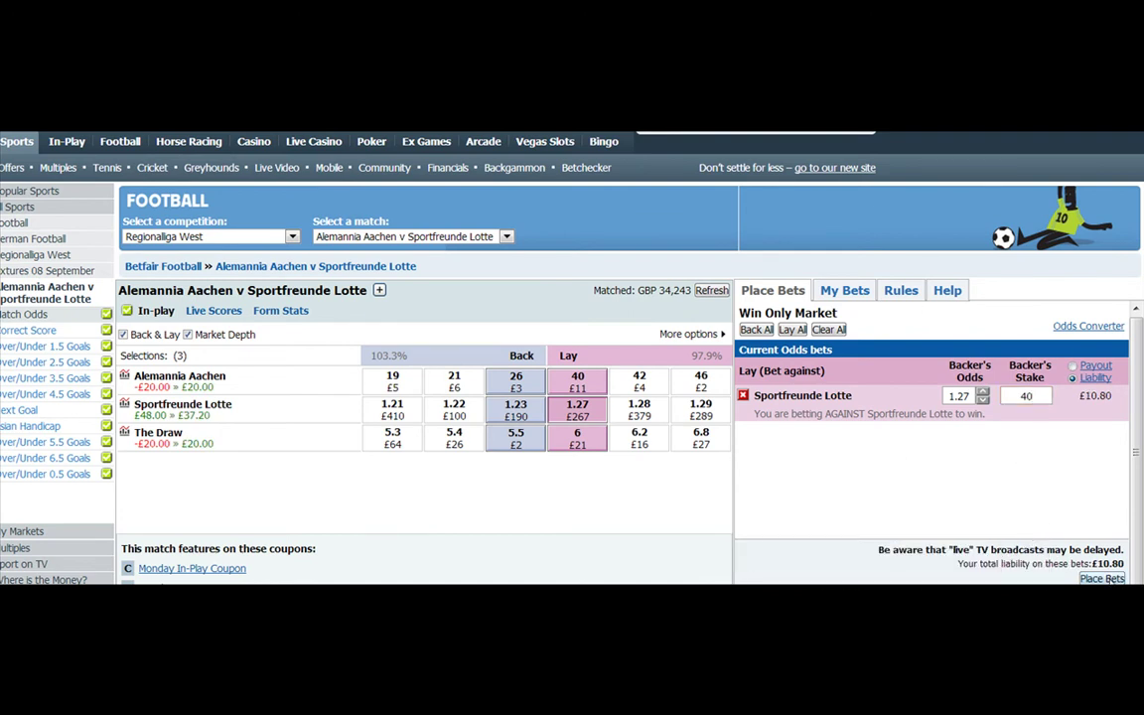
left_click(1120, 582)
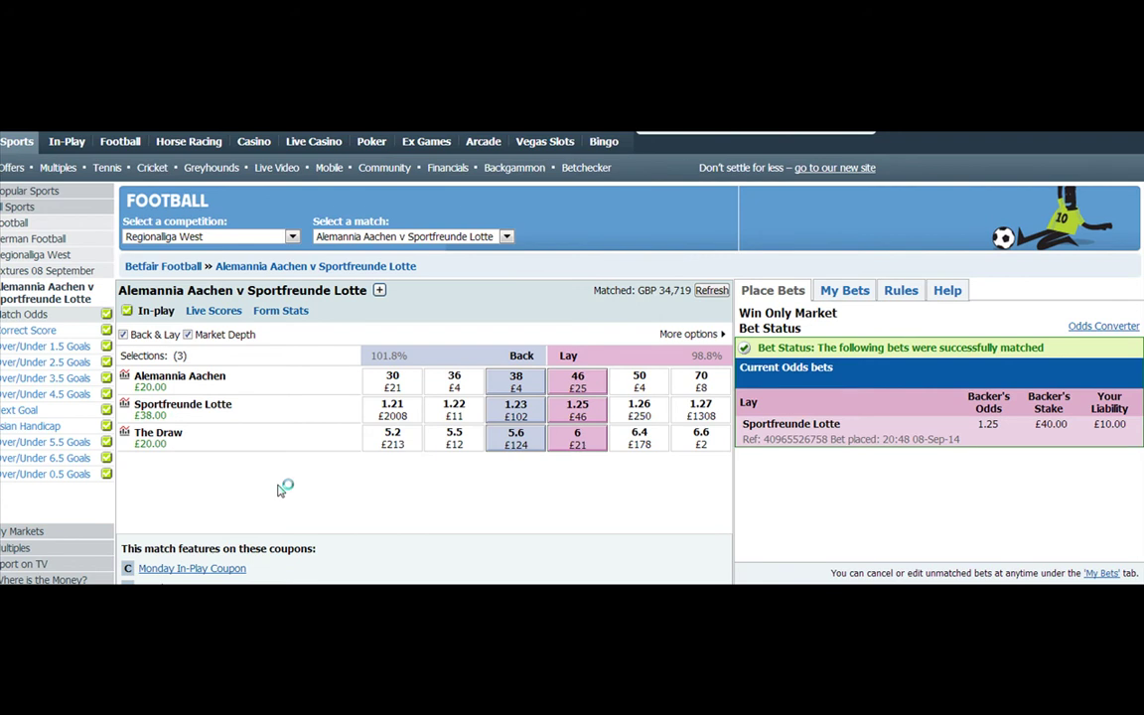
left_click(73, 332)
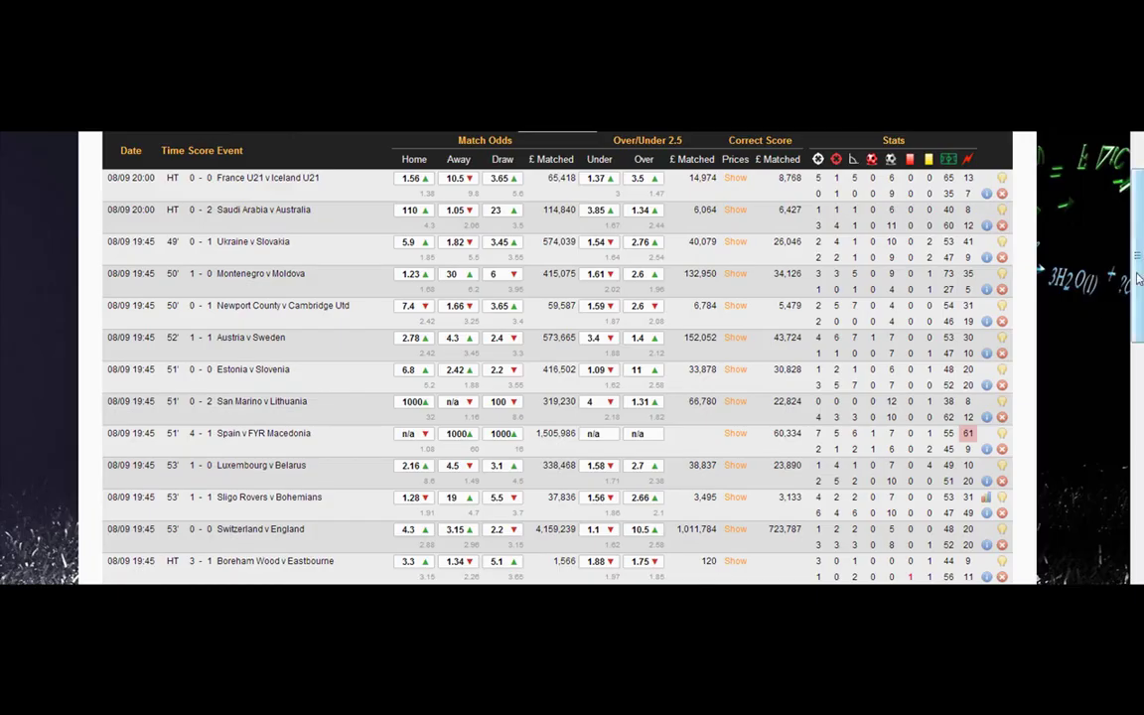
- Refresh the Correct Score prices for Alemannia Aachen v Sportfreunde Lotte, and lay Under 2.5 Goals at 1.39 with a £30 backer's stake
scroll(1140, 355, "down", 3)
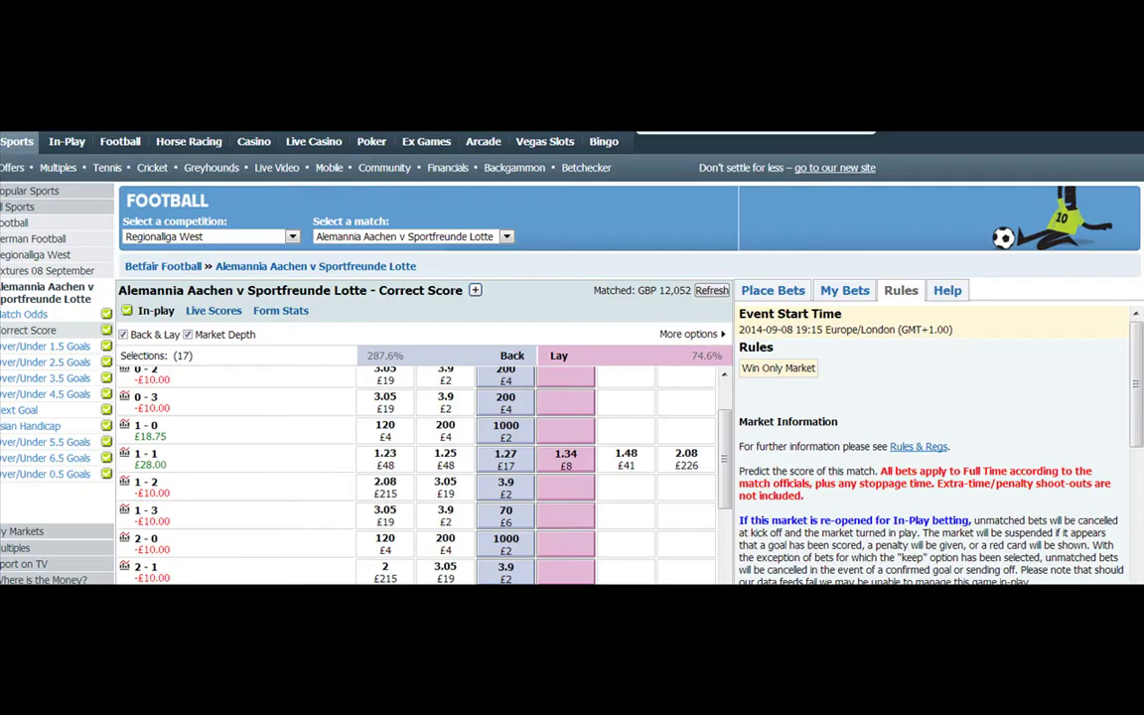
left_click(711, 291)
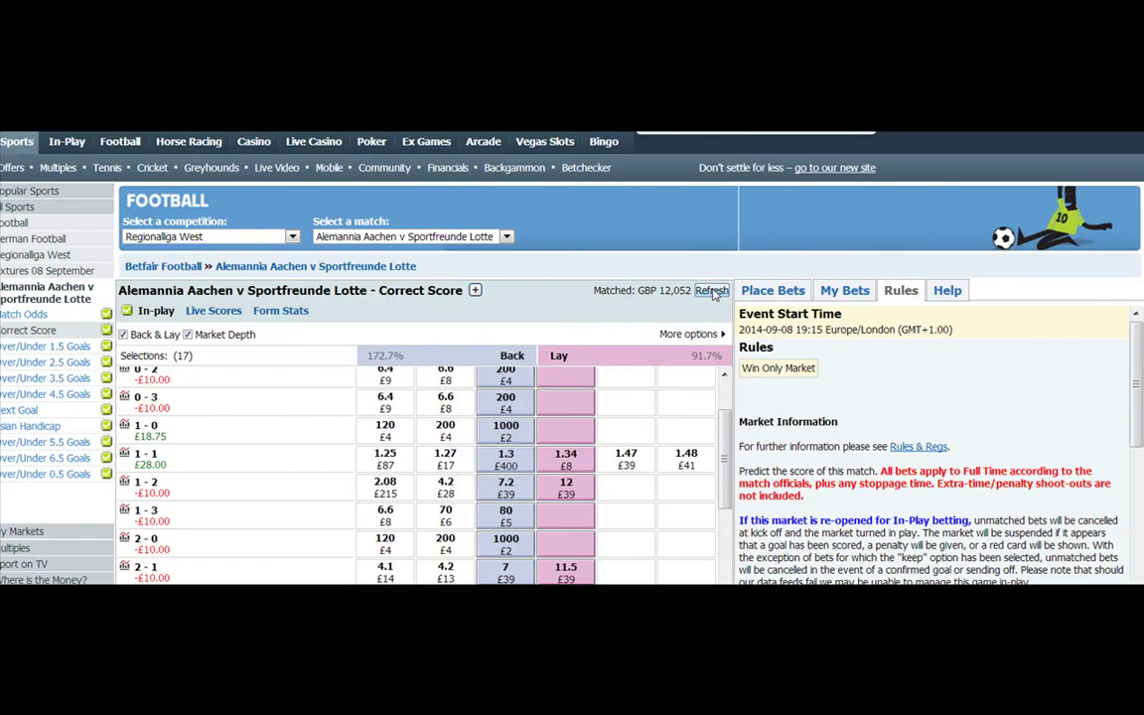
left_click(44, 361)
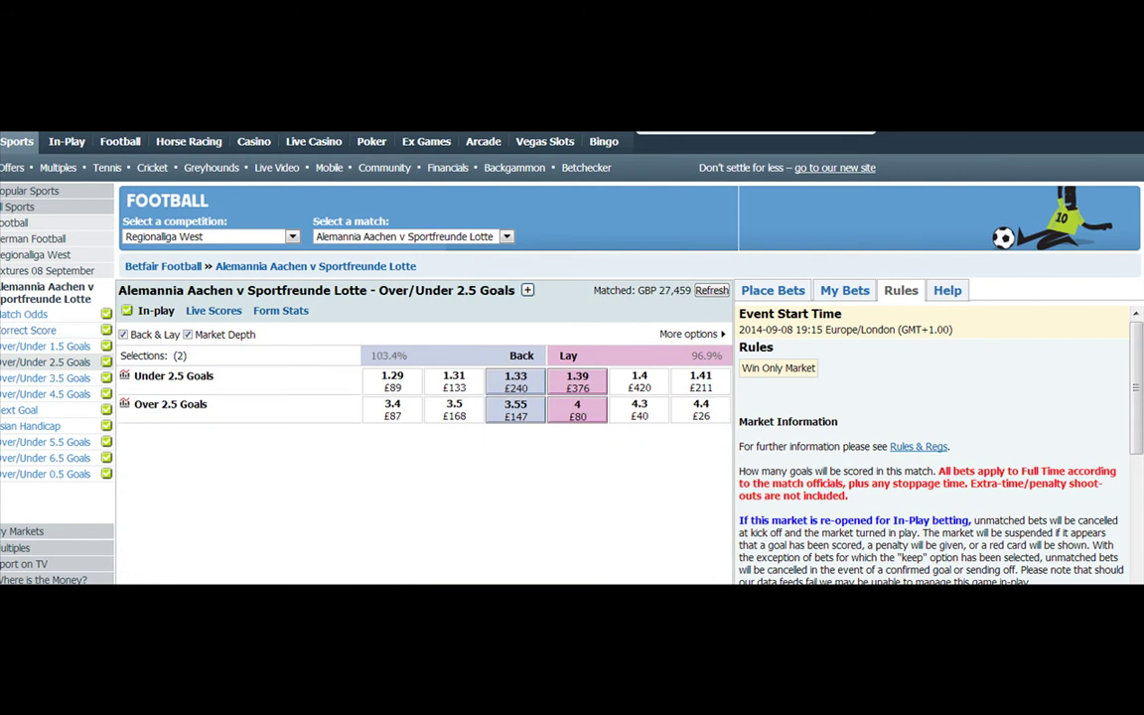
left_click(577, 381)
left_click(1025, 395)
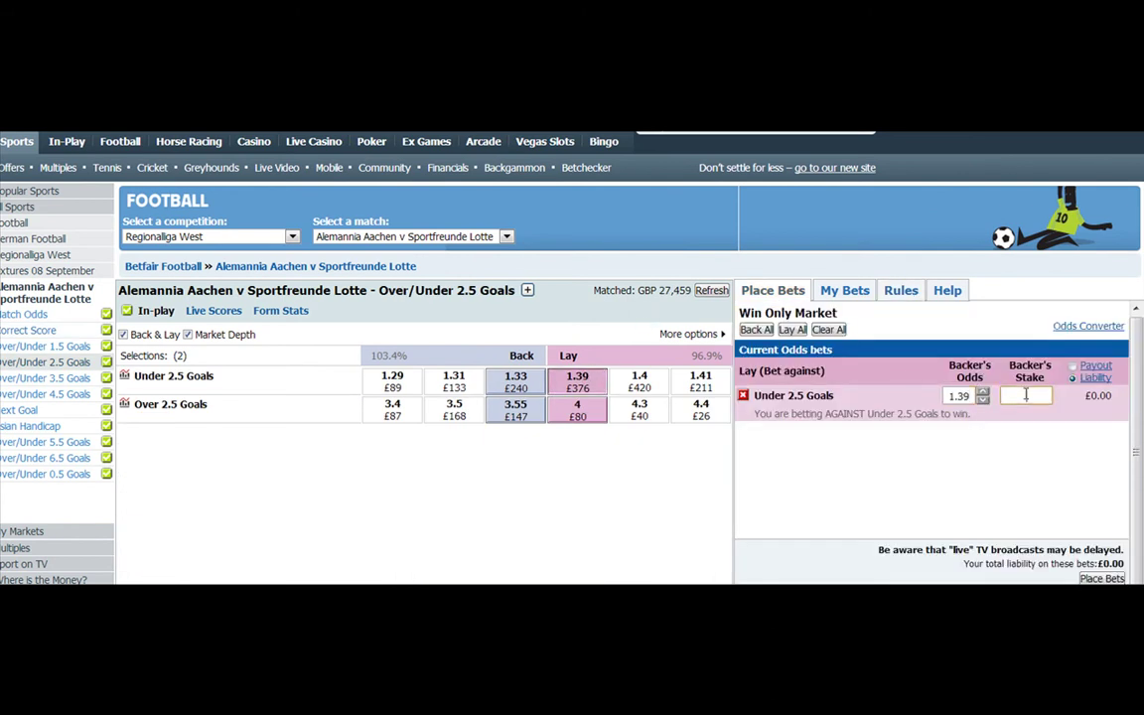
type("30")
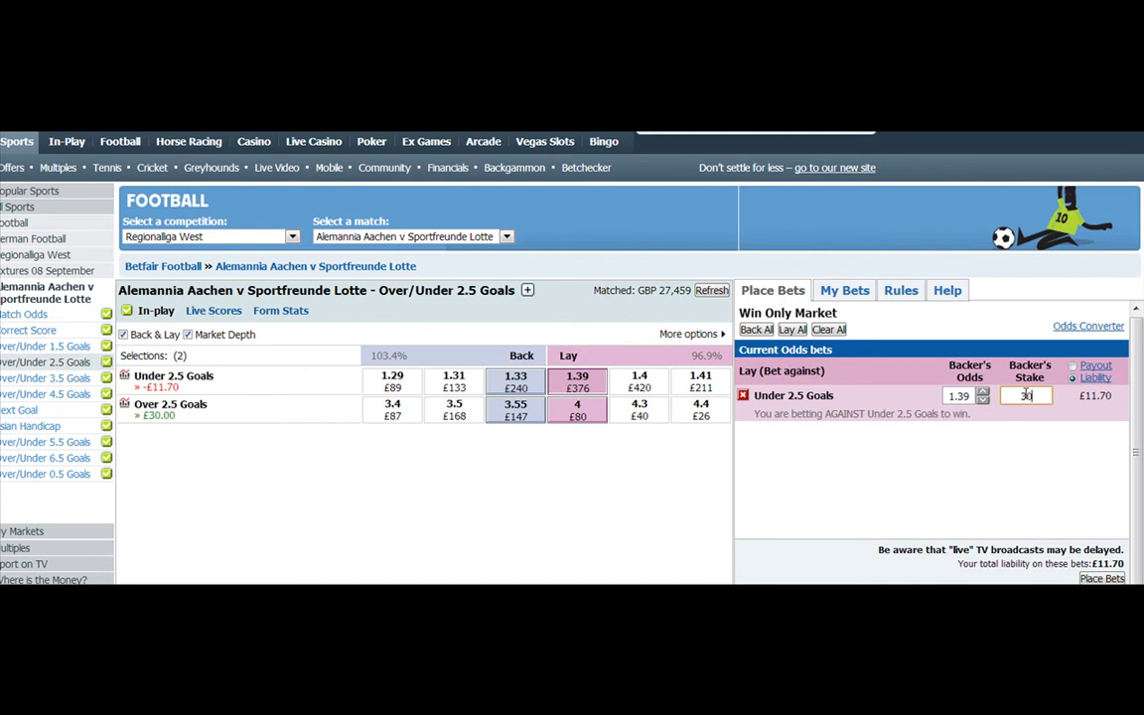
left_click(1101, 577)
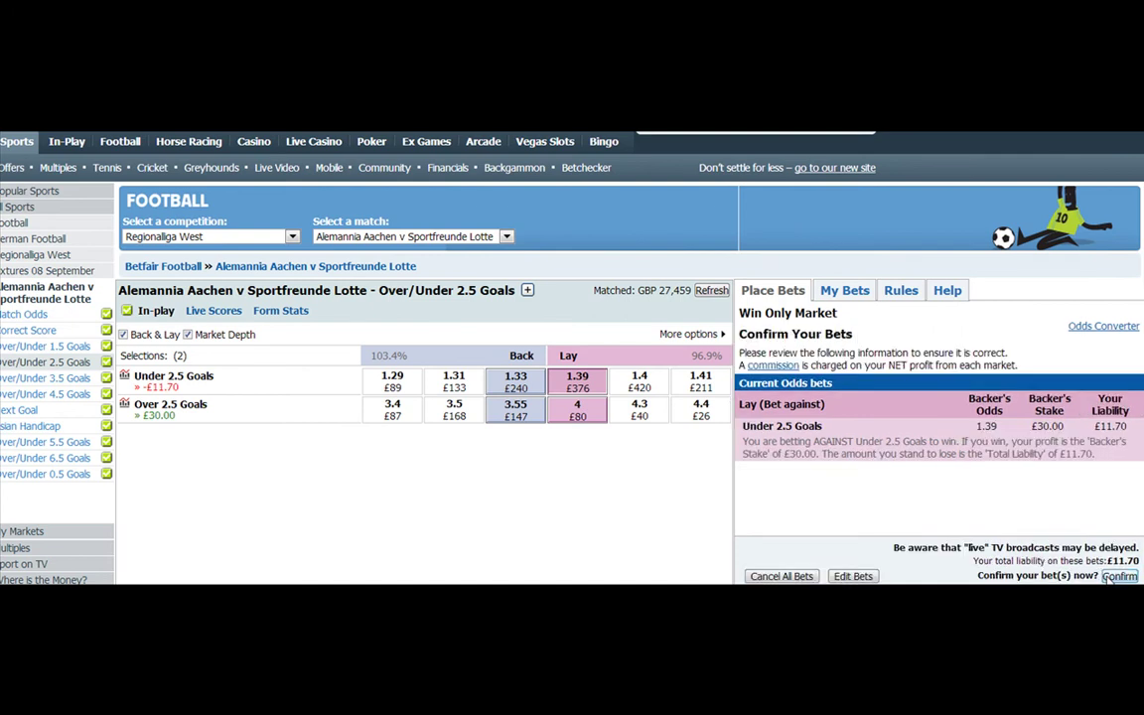
left_click(1112, 580)
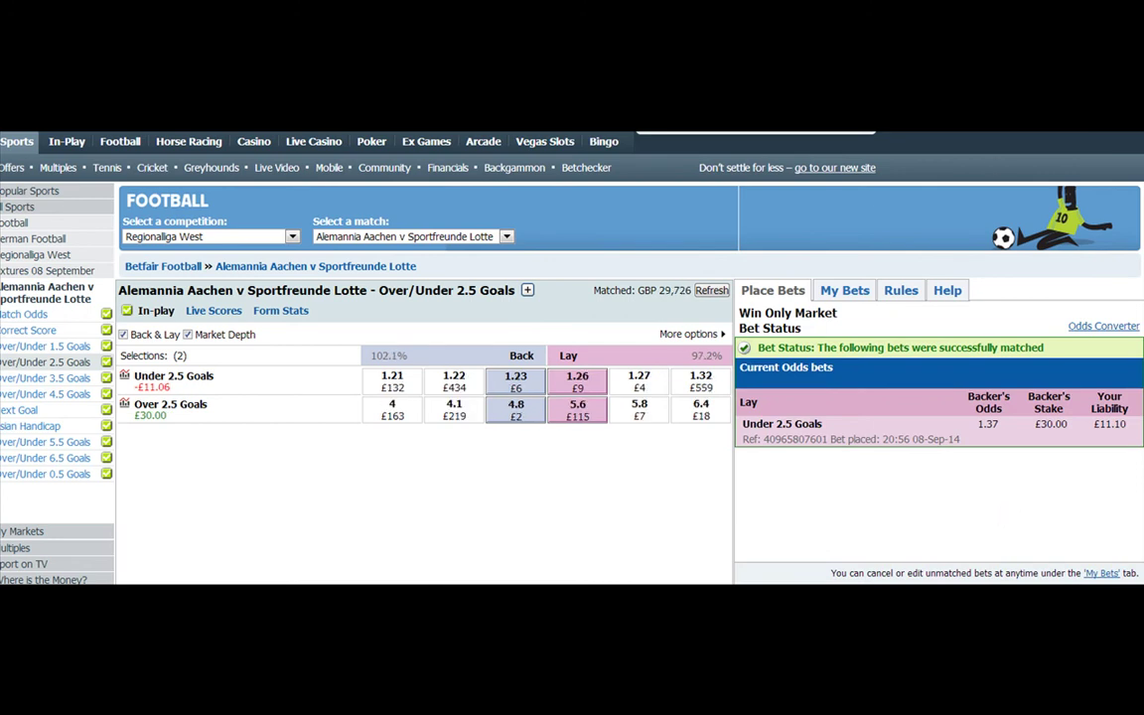
- Review the Alemannia Aachen v Sportfreunde Lotte positions across the Correct Score, Over/Under 2.5 Goals and Match Odds markets
left_click(70, 331)
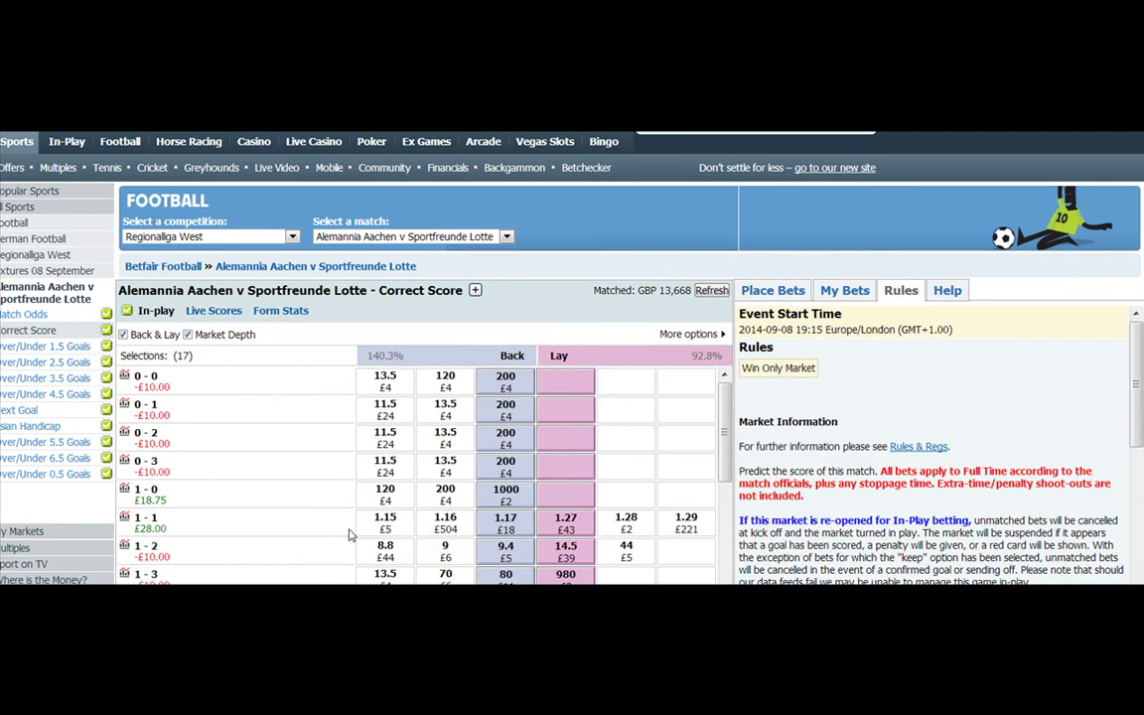
left_click(71, 364)
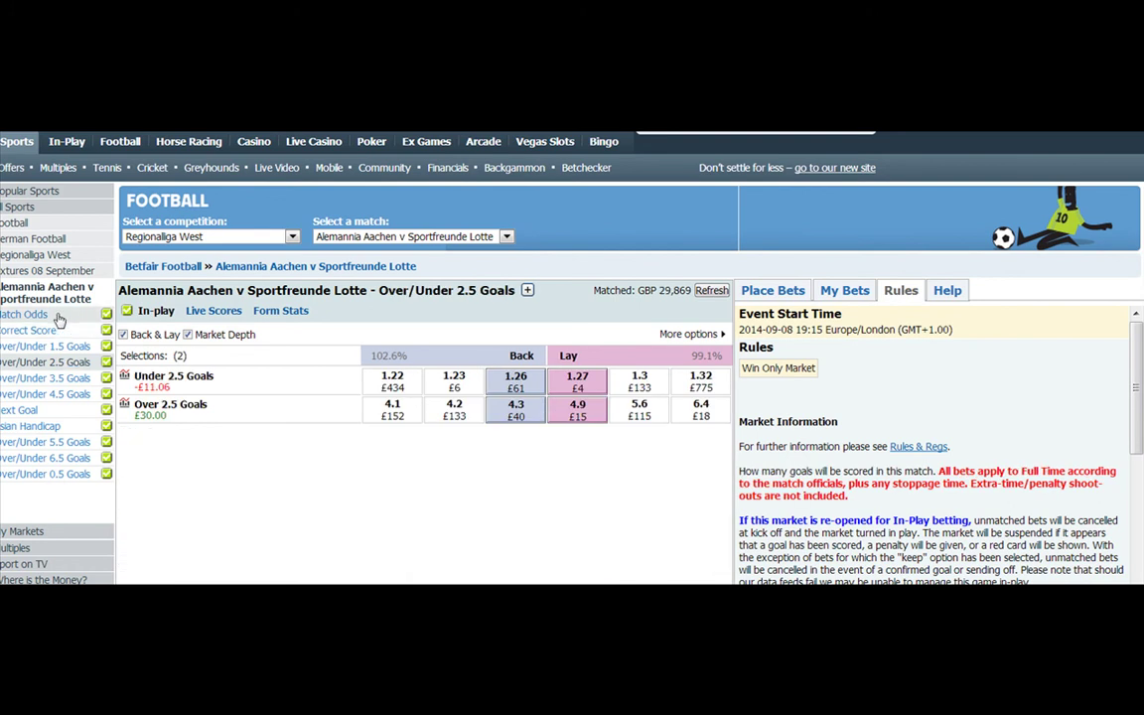
left_click(57, 316)
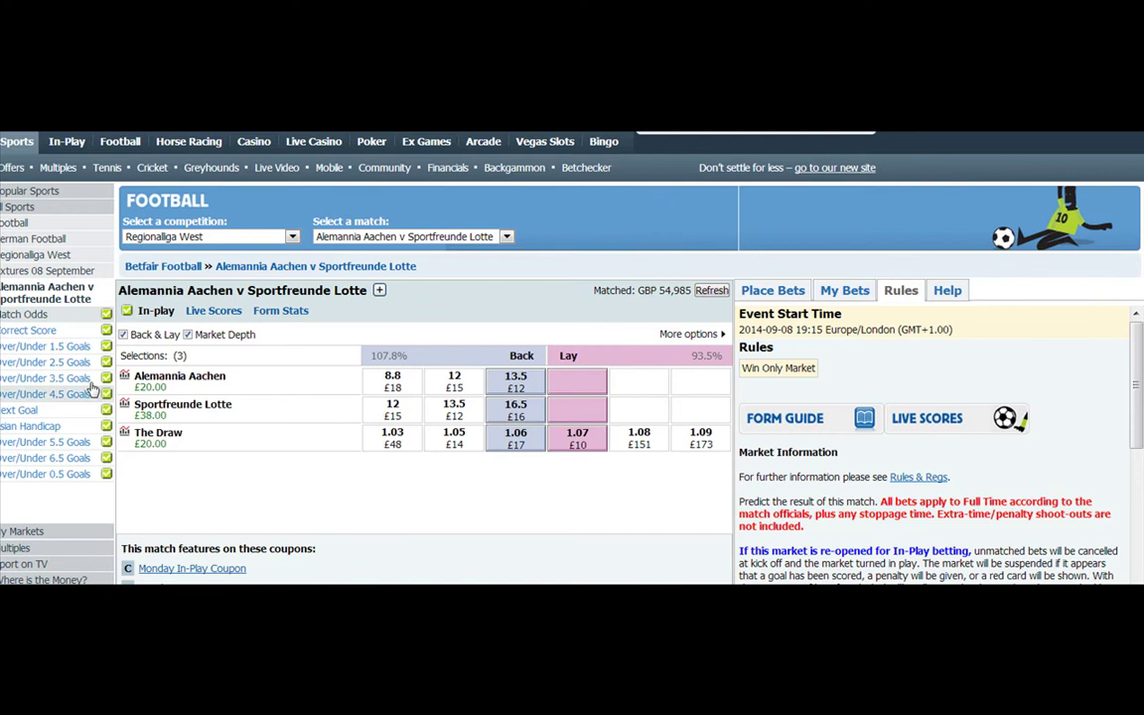
left_click(30, 329)
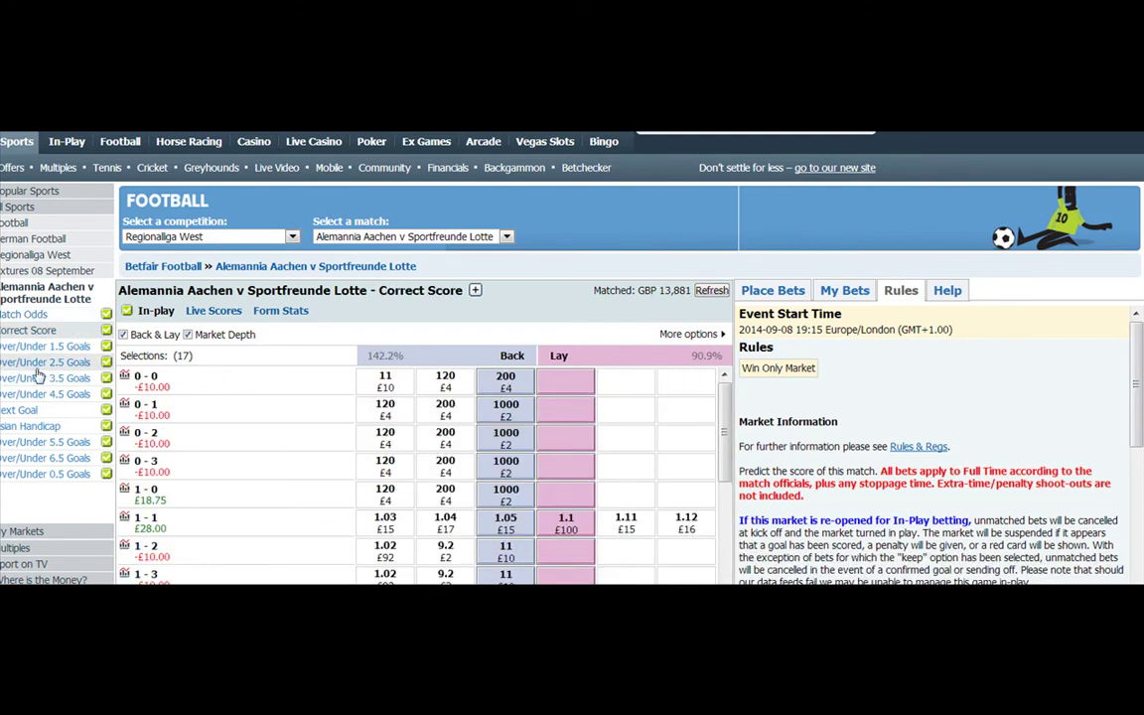
left_click(58, 363)
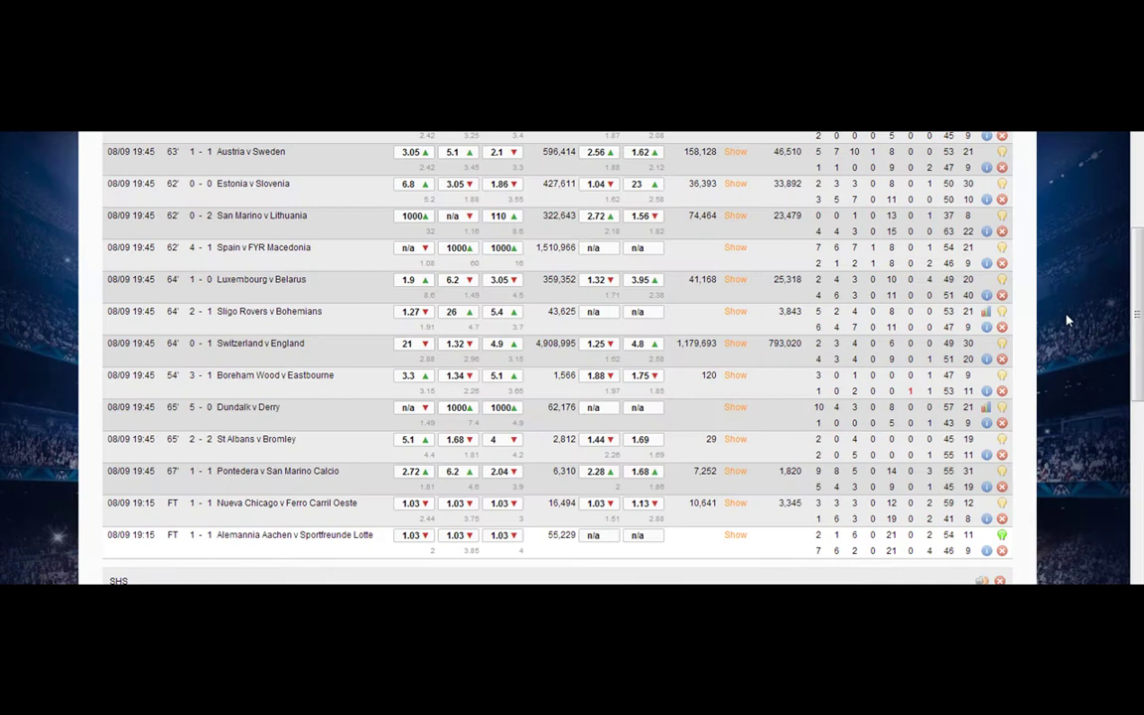
- Open the Luxembourg v Belarus match odds from the scanner and prepare a lay bet on Luxembourg at 1.88 with a £10 backer's stake
mouse_move(975, 297)
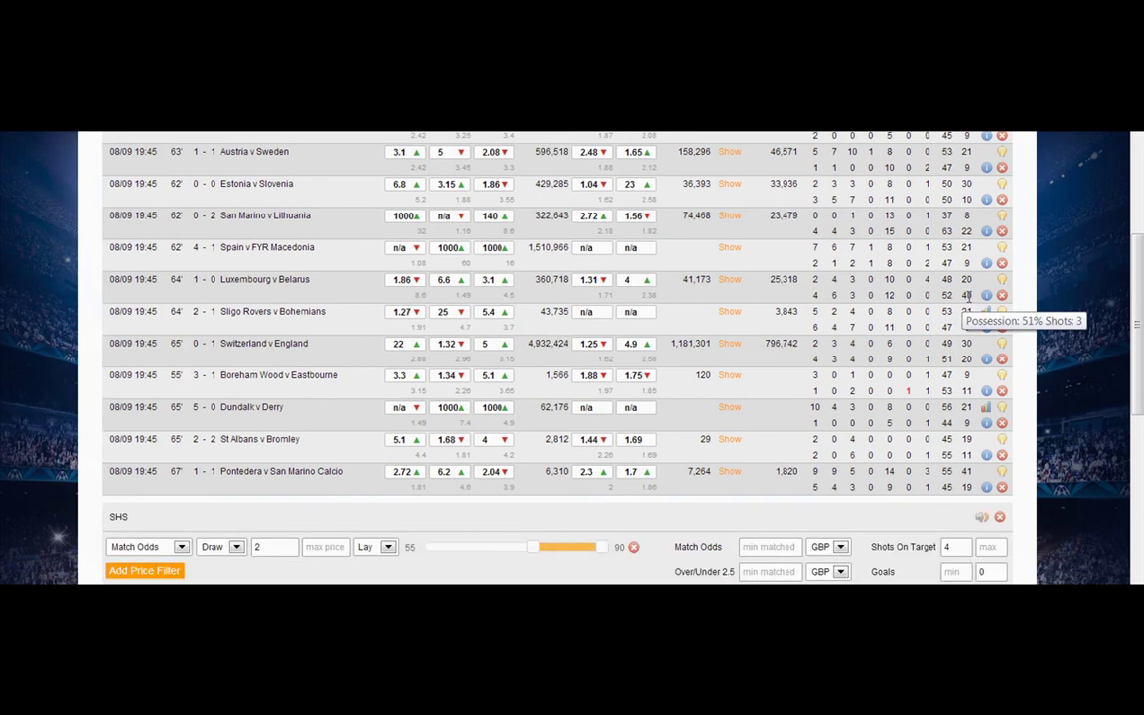
mouse_move(405, 284)
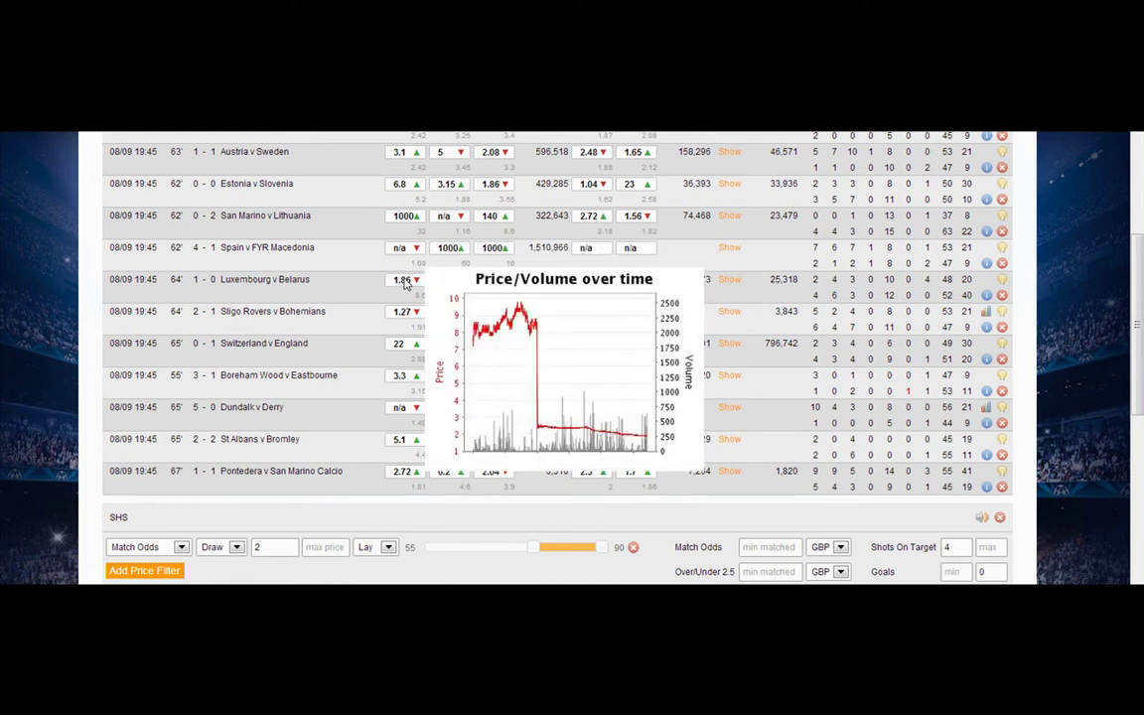
left_click(405, 284)
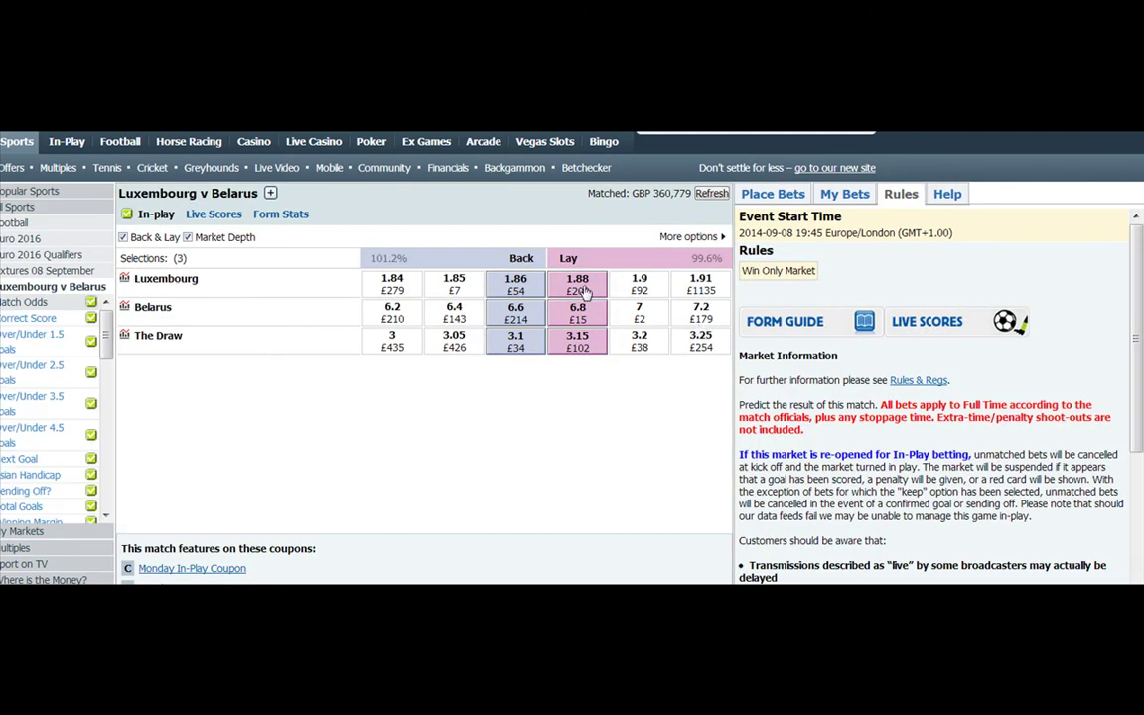
left_click(585, 288)
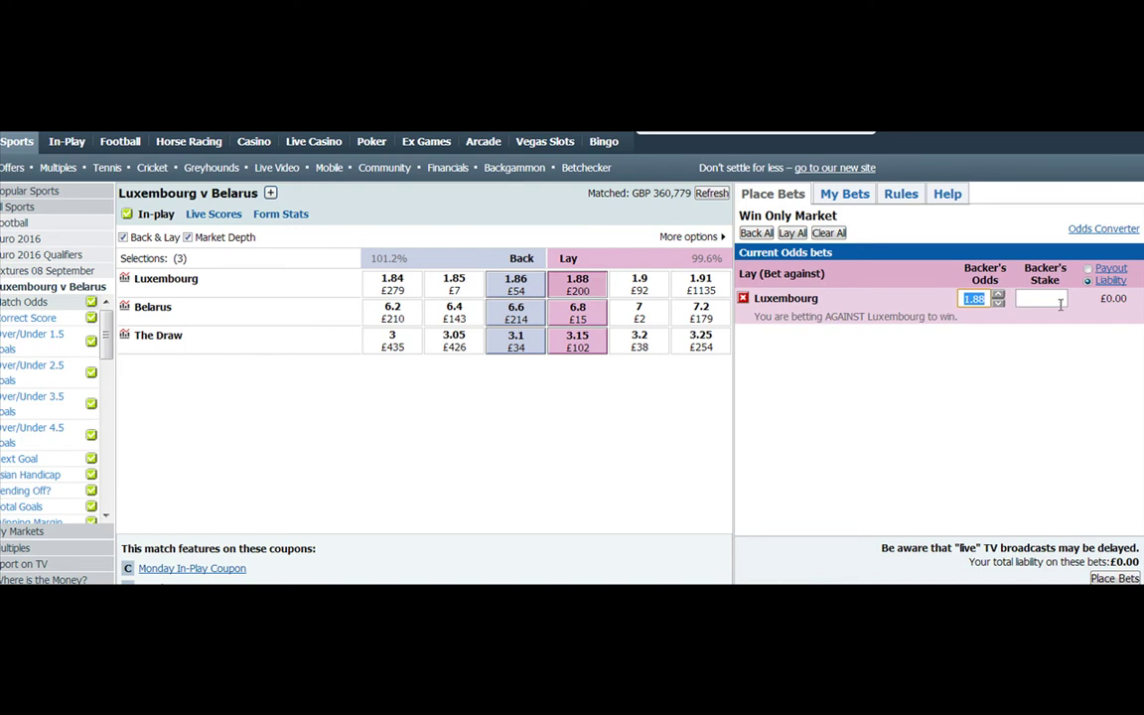
left_click(1060, 300)
type("10")
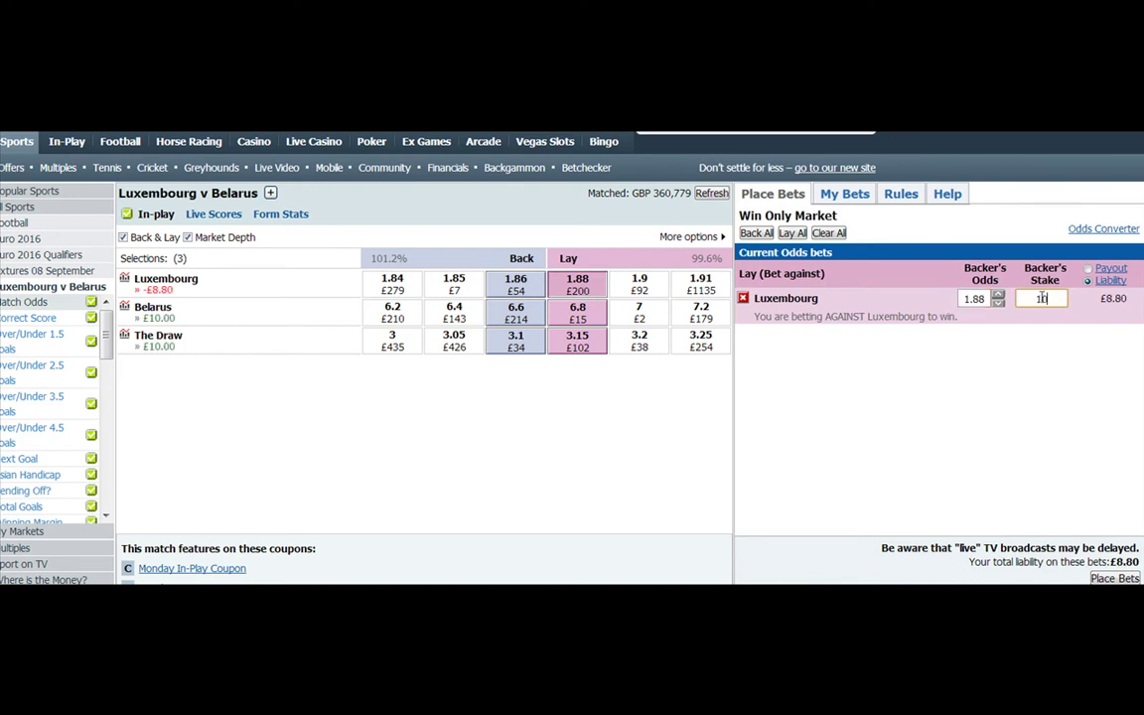
- Add a £5 back bet on Belarus at 6.6 and place it together with the Luxembourg lay bet
left_click(517, 311)
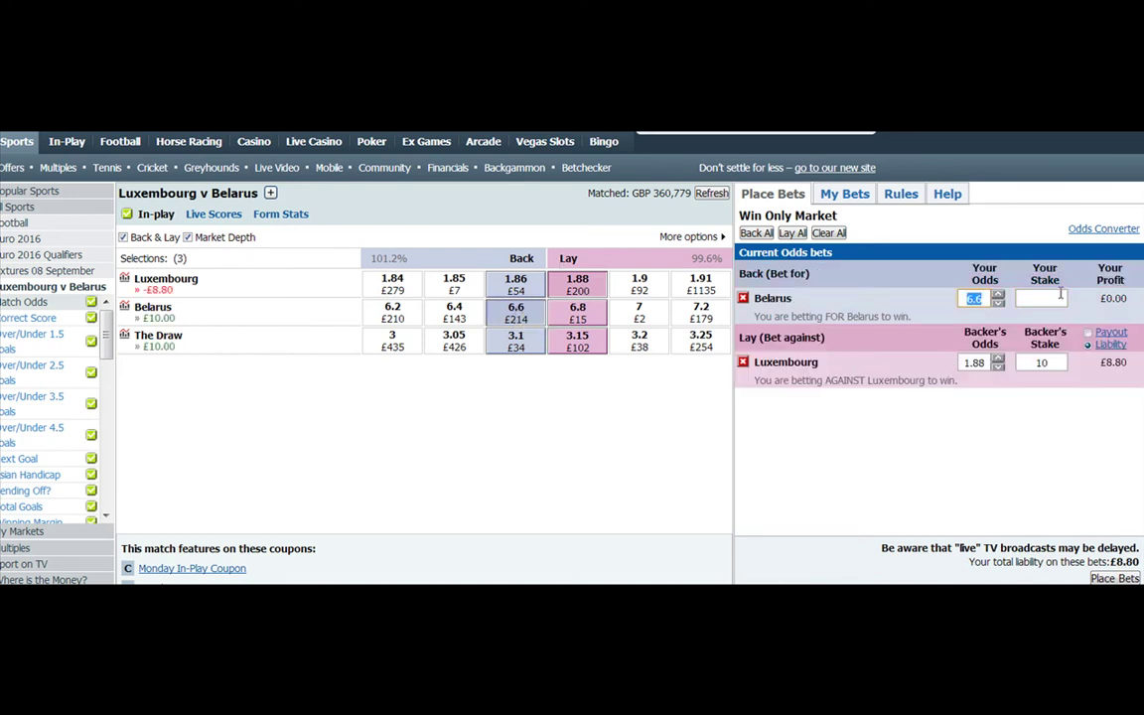
type("5")
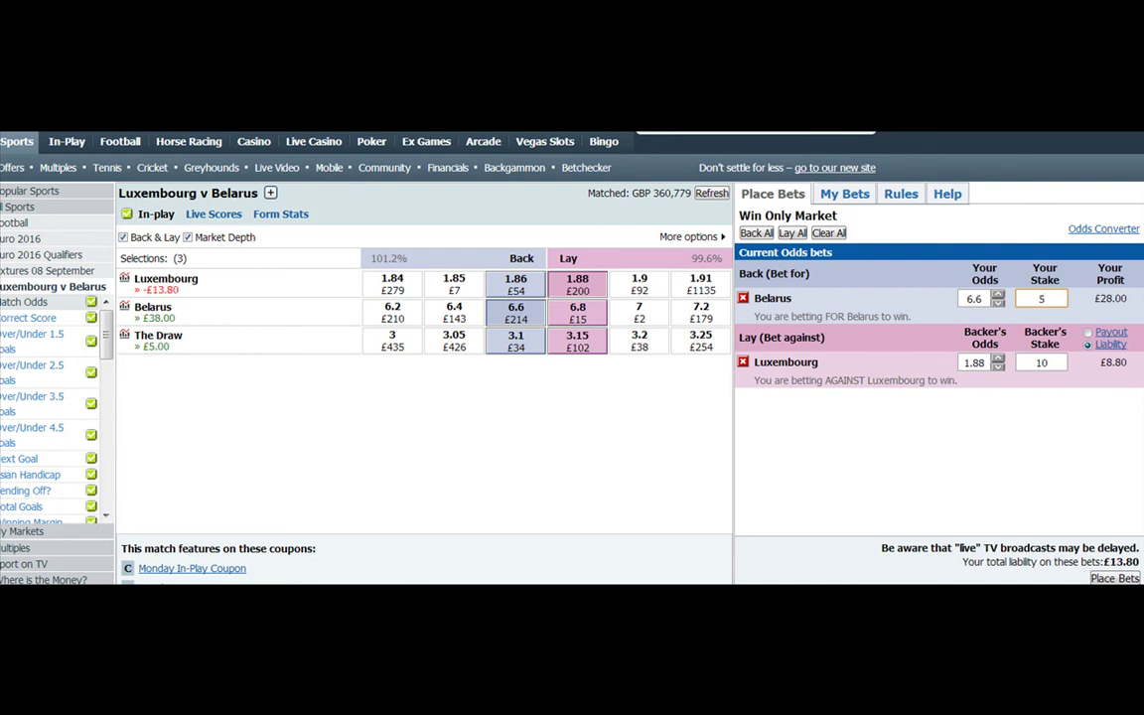
left_click(1116, 577)
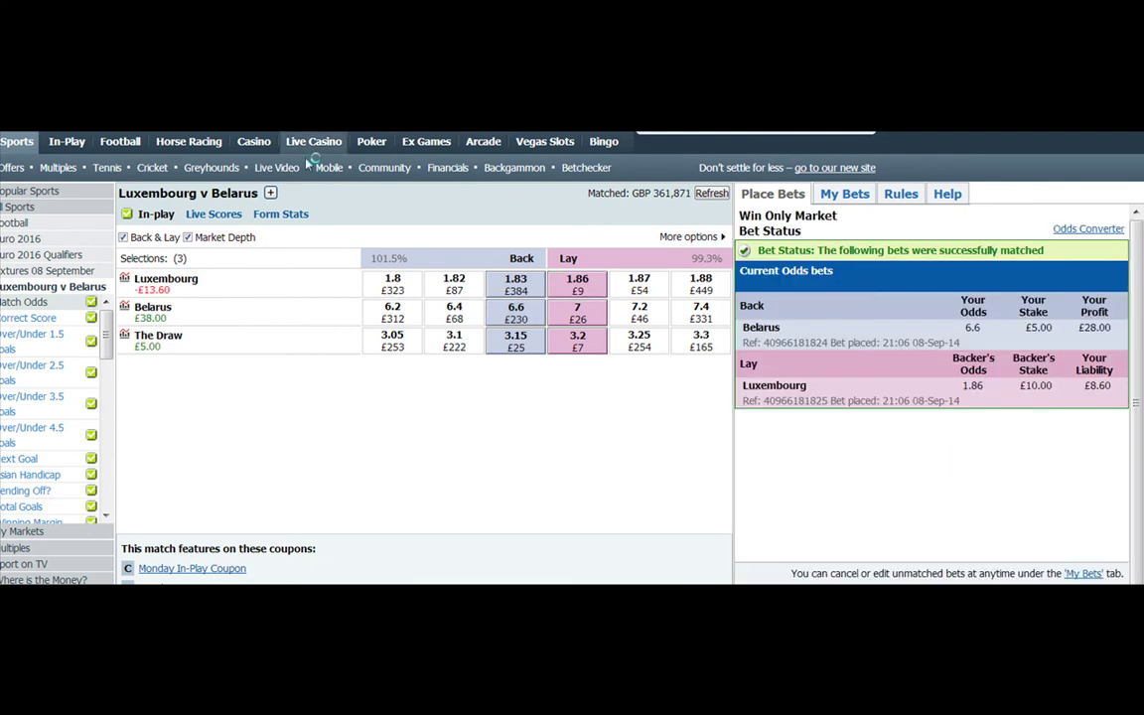
- Examine the Luxembourg v Belarus form stats, filtering recent matches to Luxembourg's home and Belarus's away games, and close them
left_click(280, 214)
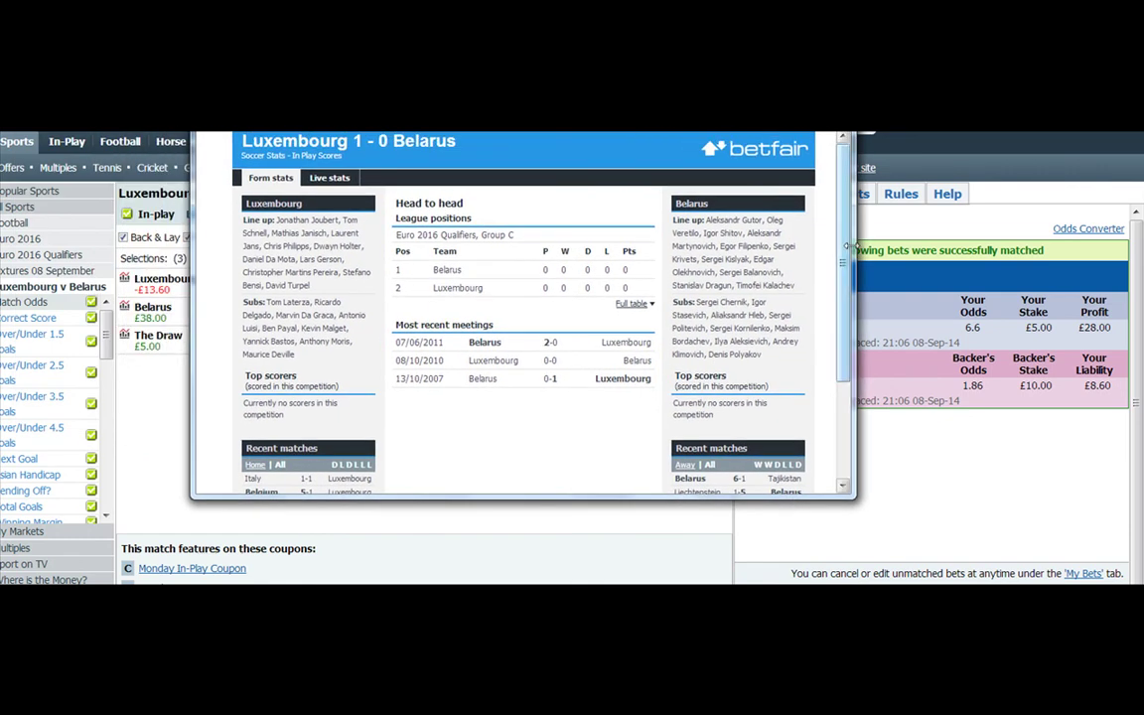
scroll(476, 333, "down", 2)
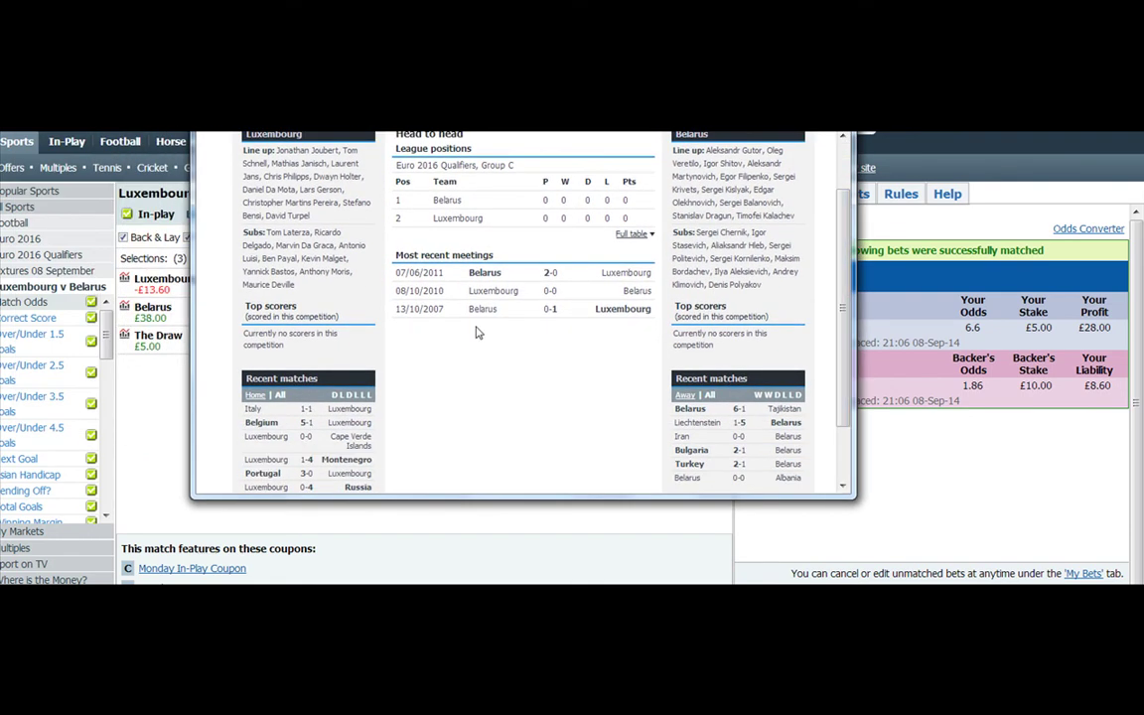
left_click(255, 394)
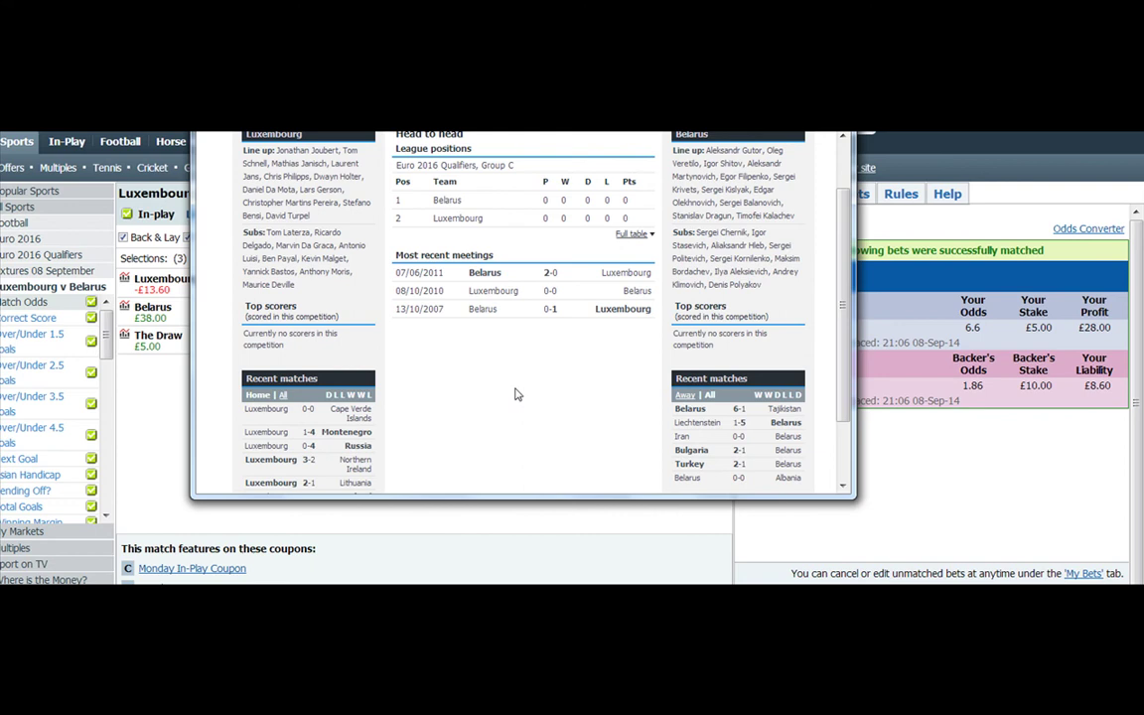
left_click_drag(844, 386, 845, 407)
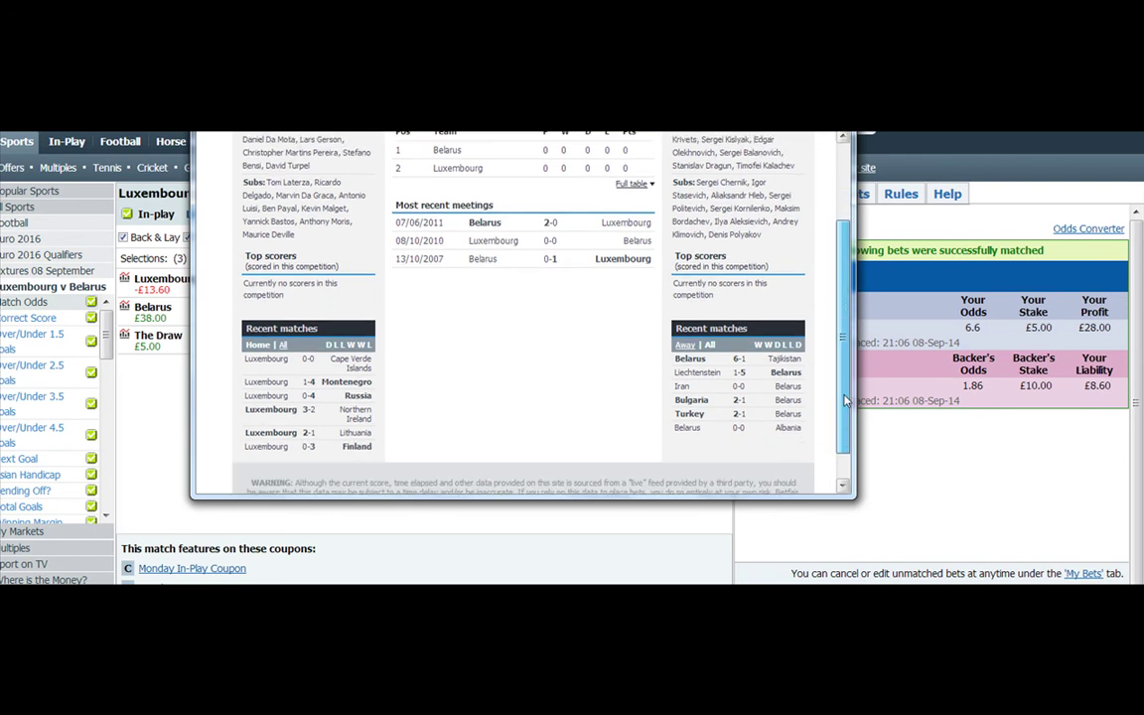
left_click(687, 345)
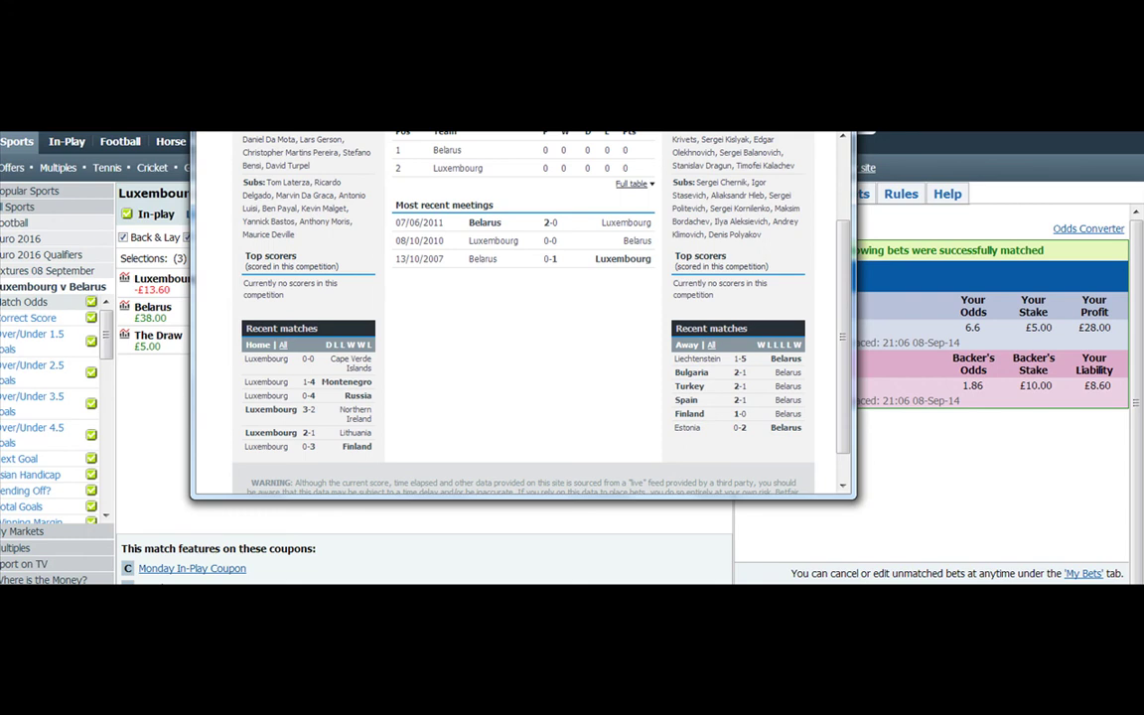
key("Escape")
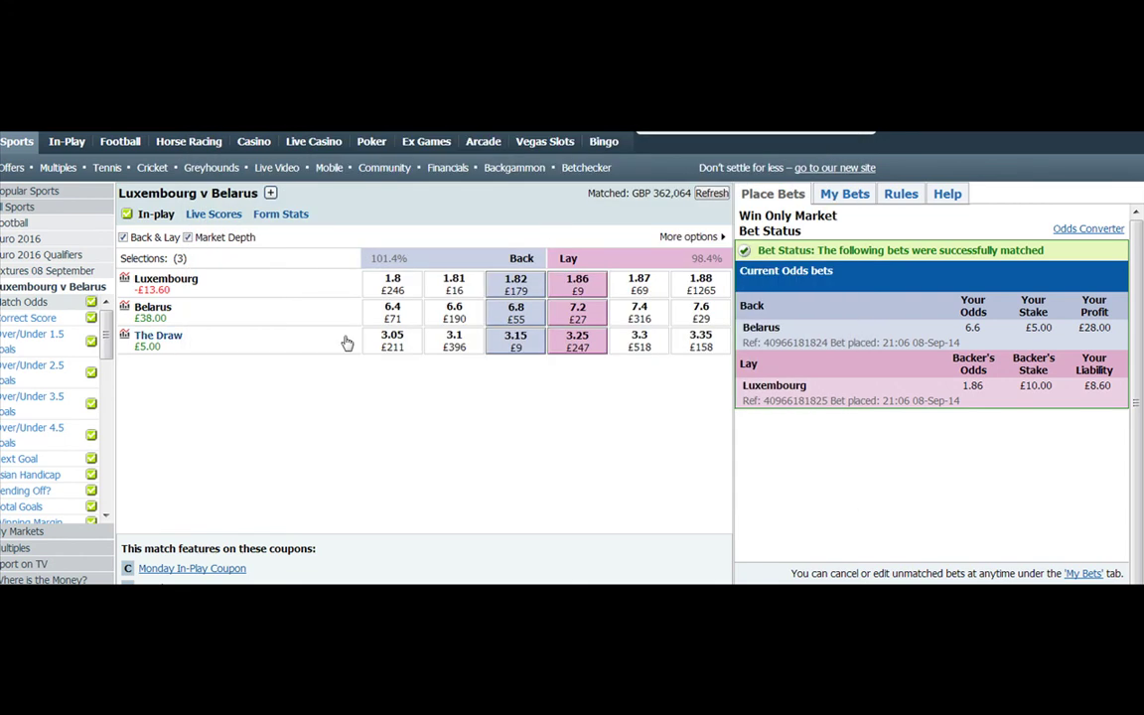
- Refresh the Over/Under 2.5 Goals prices for Luxembourg v Belarus and highlight the match in the scanner
left_click(59, 383)
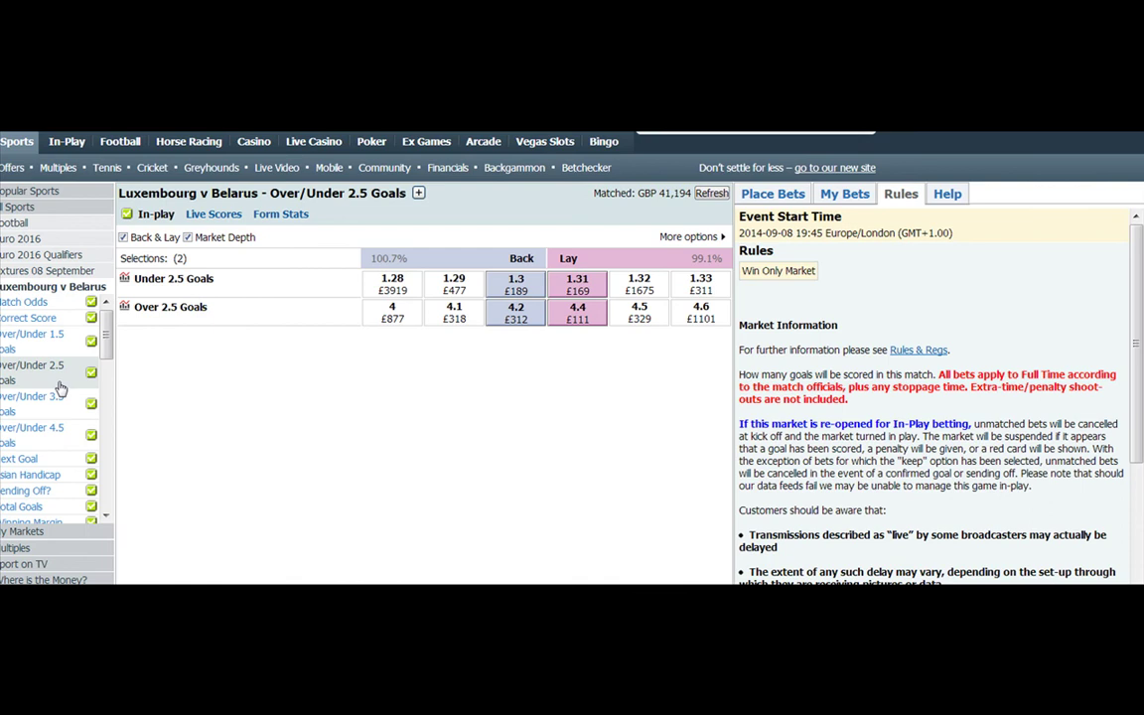
left_click(712, 194)
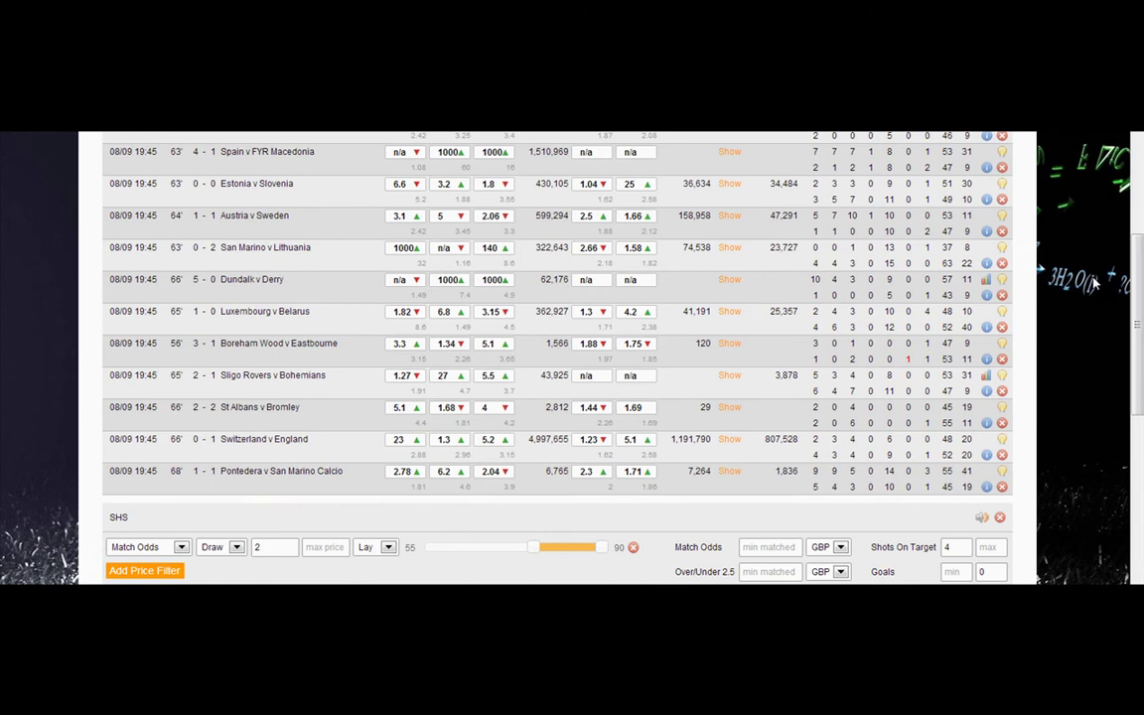
mouse_move(1137, 307)
left_mouse_down()
mouse_move(1137, 245)
mouse_move(1138, 283)
left_mouse_up()
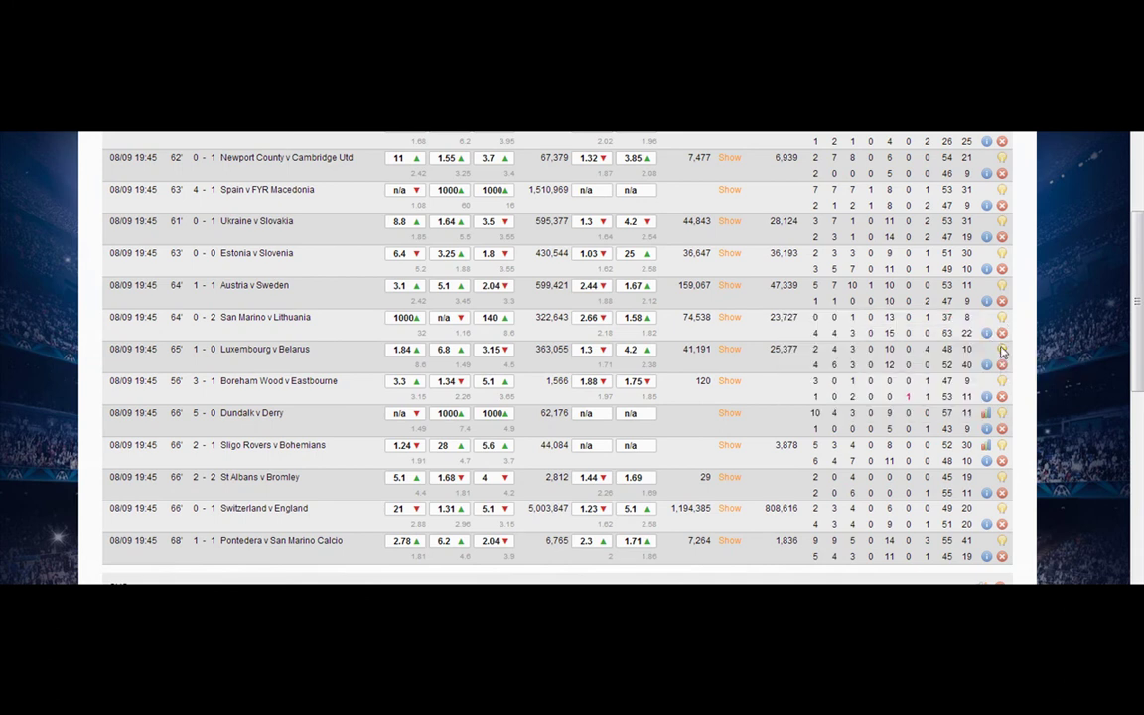
left_click(1002, 350)
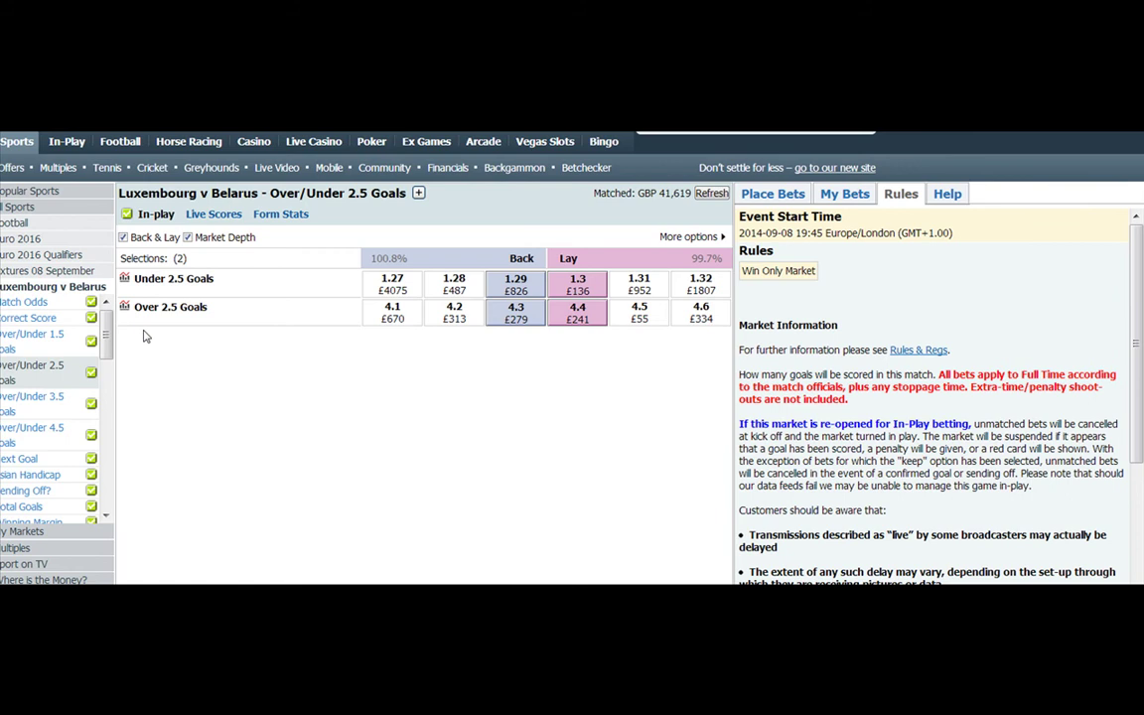
- Check the Luxembourg v Belarus Correct Score market, and place a £5 back bet on Over 2.5 Goals with the odds raised two increments above 4.3
left_click(66, 322)
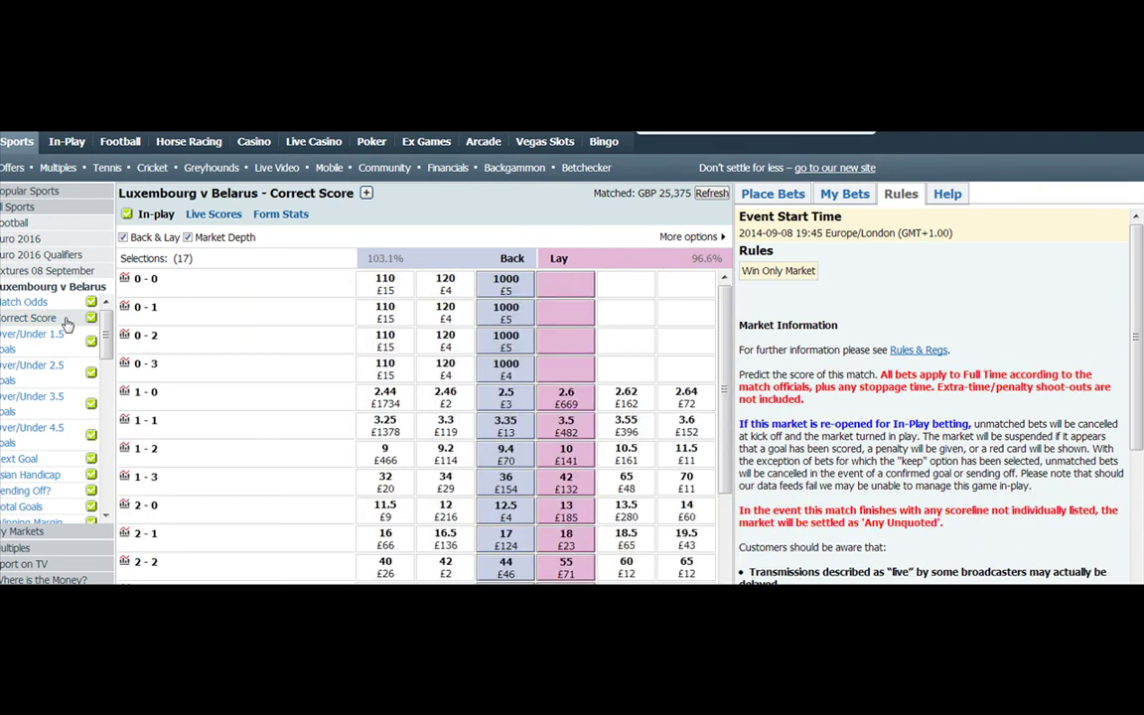
left_click(31, 365)
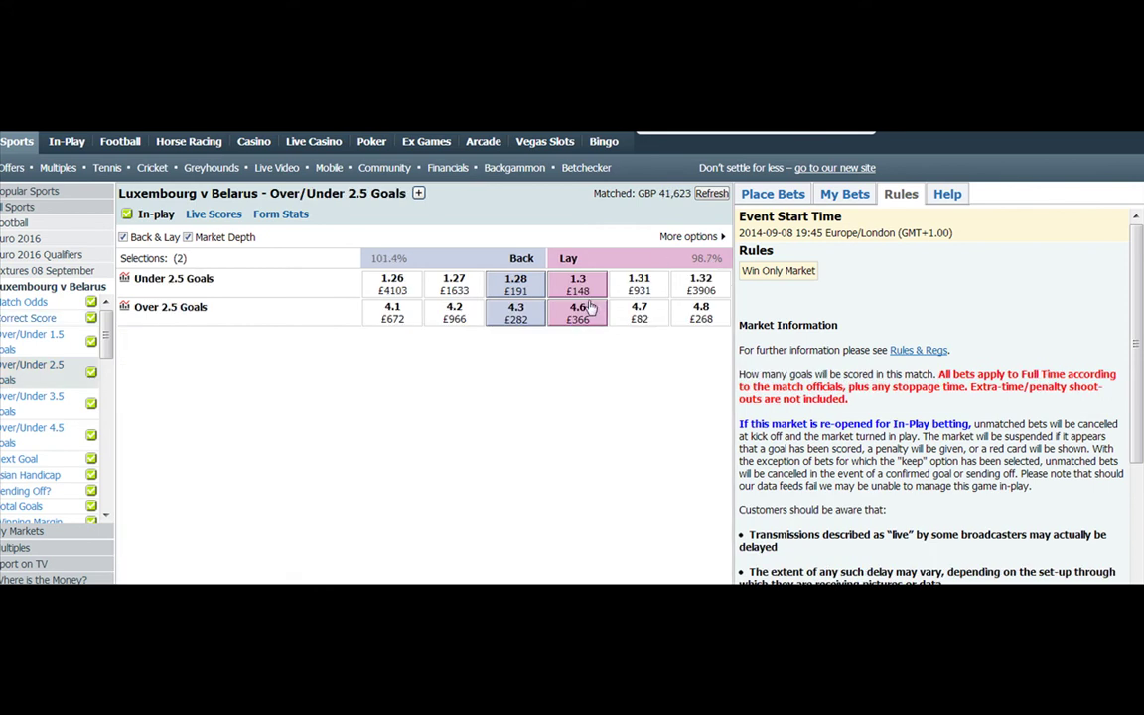
left_click(515, 311)
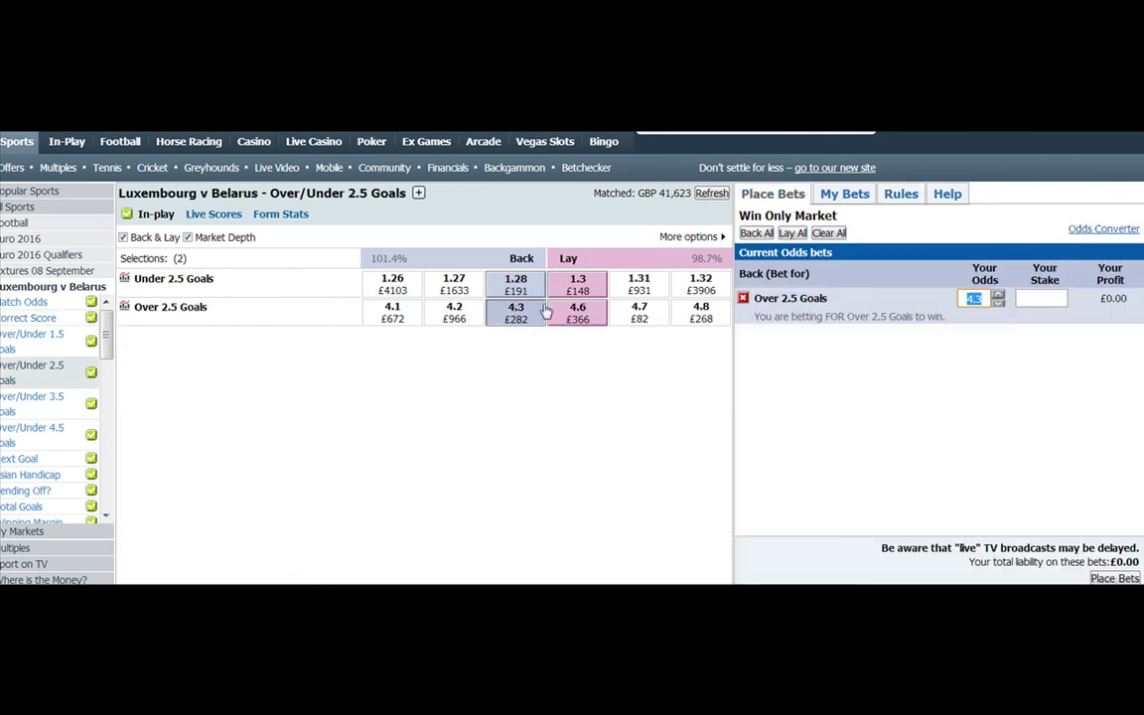
left_click(997, 294)
left_click(997, 295)
left_click(1040, 299)
type("5")
left_click(1113, 578)
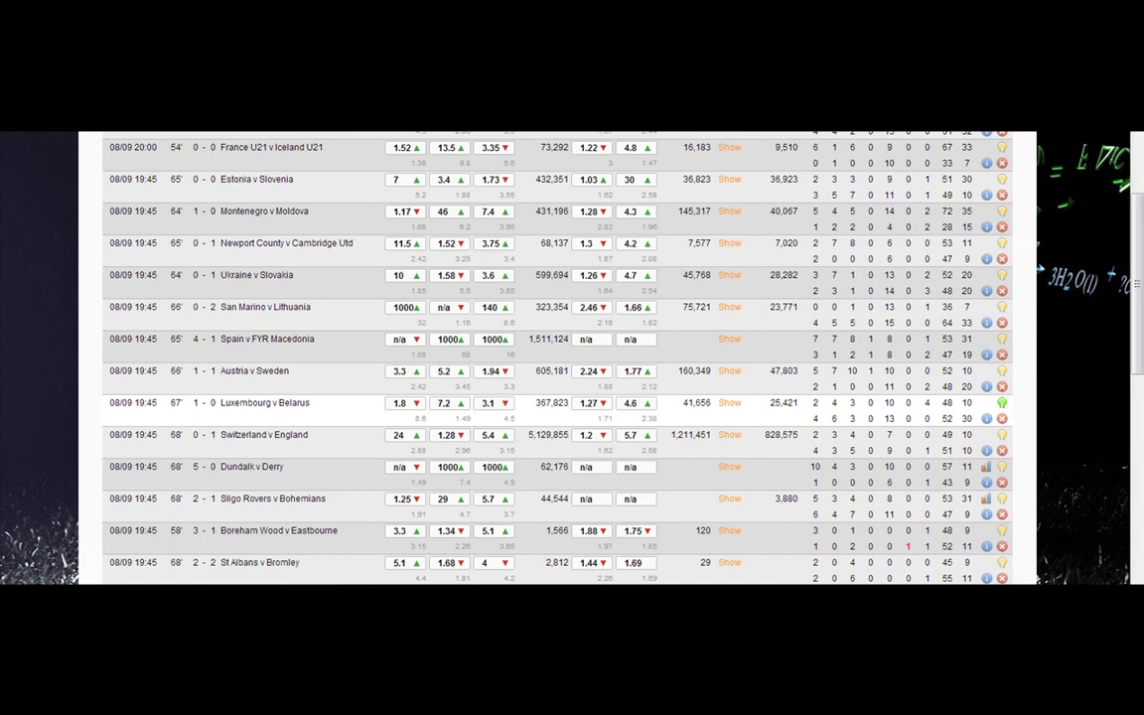
- Open the Estonia v Slovenia match odds from the scanner and place a confirmed £10 back bet on Estonia at 7.2
mouse_move(976, 194)
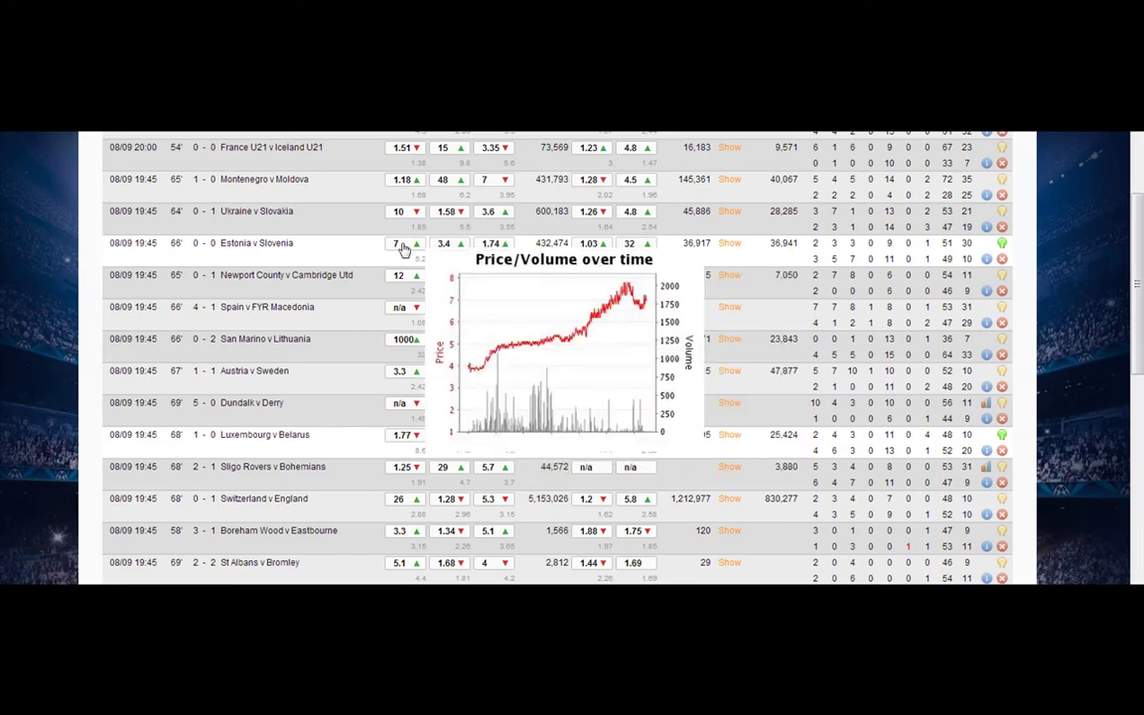
left_click(400, 245)
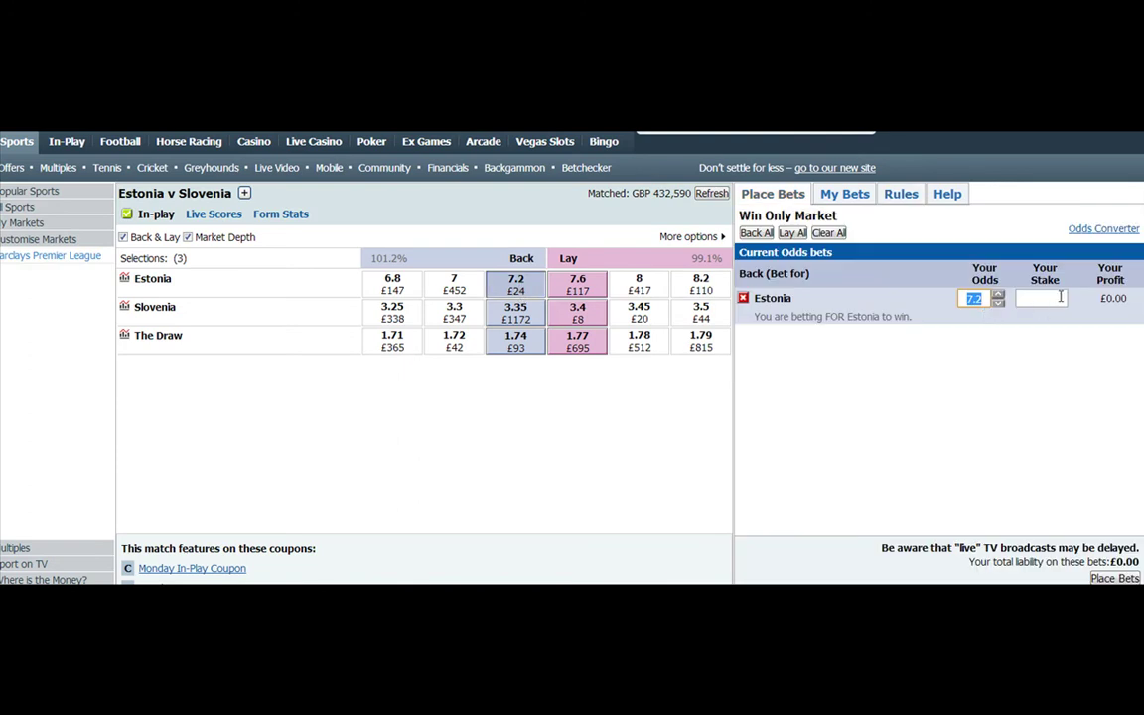
left_click(1057, 297)
type("10")
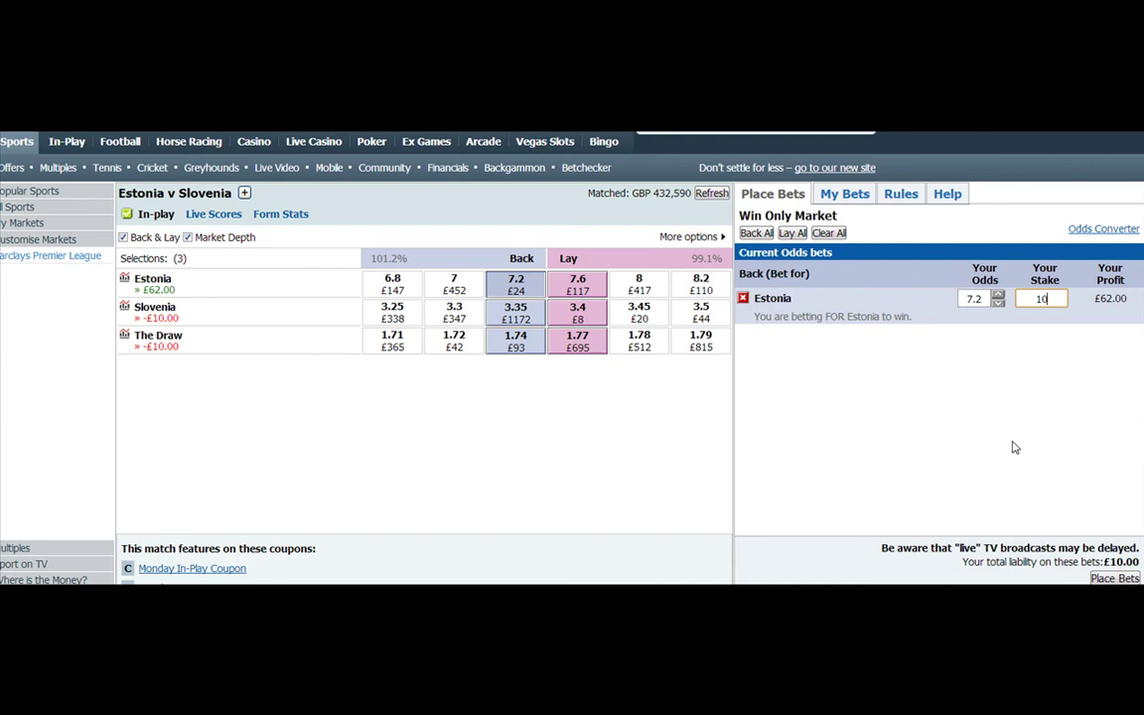
left_click(1113, 578)
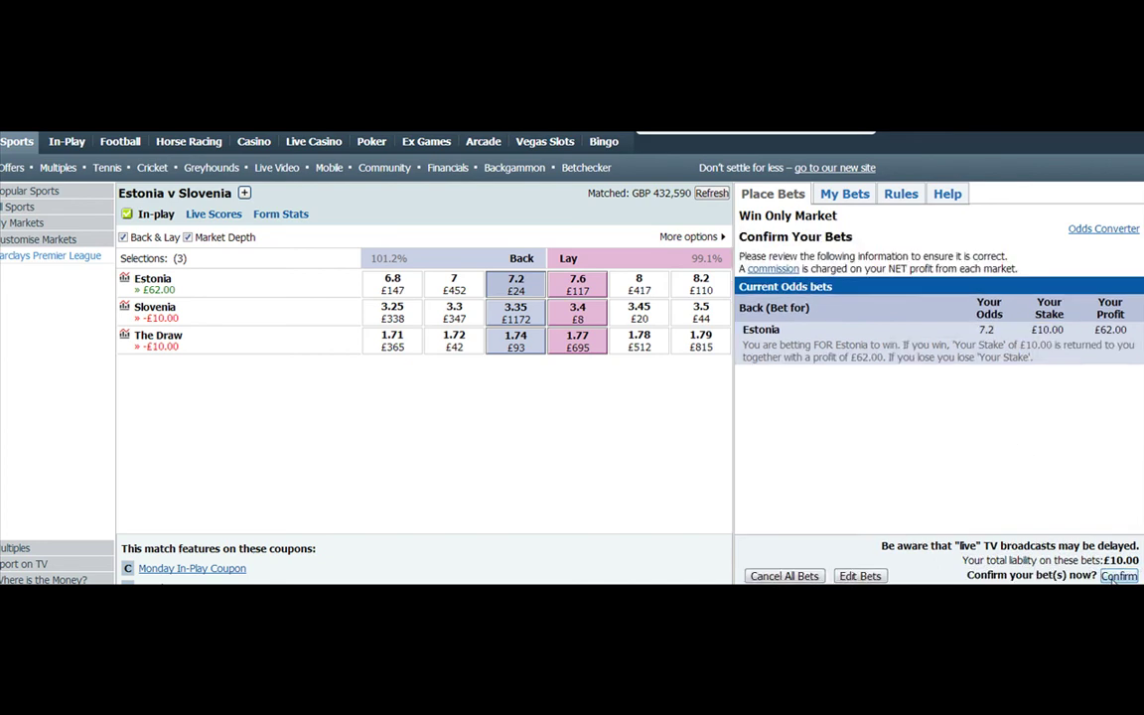
left_click(1116, 574)
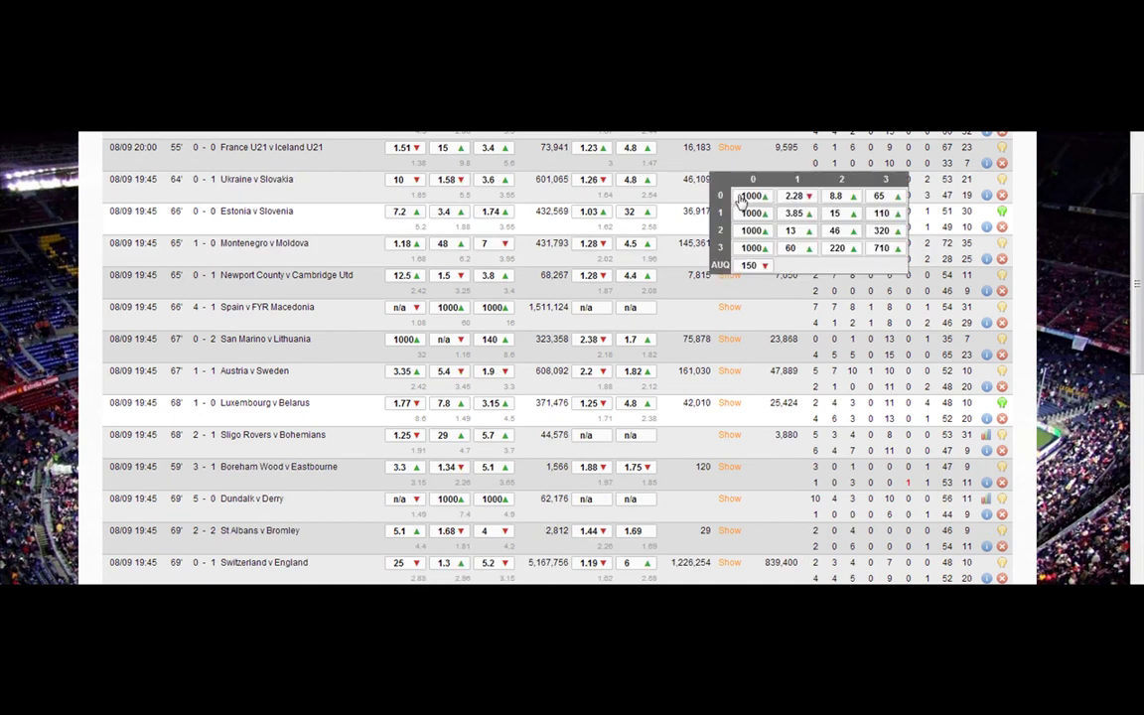
- In the Estonia v Slovenia Correct Score market, back 0 - 1 at 4.5 for £5 and 1 - 1 at 17.5 for £2, and refresh the prices
mouse_move(723, 217)
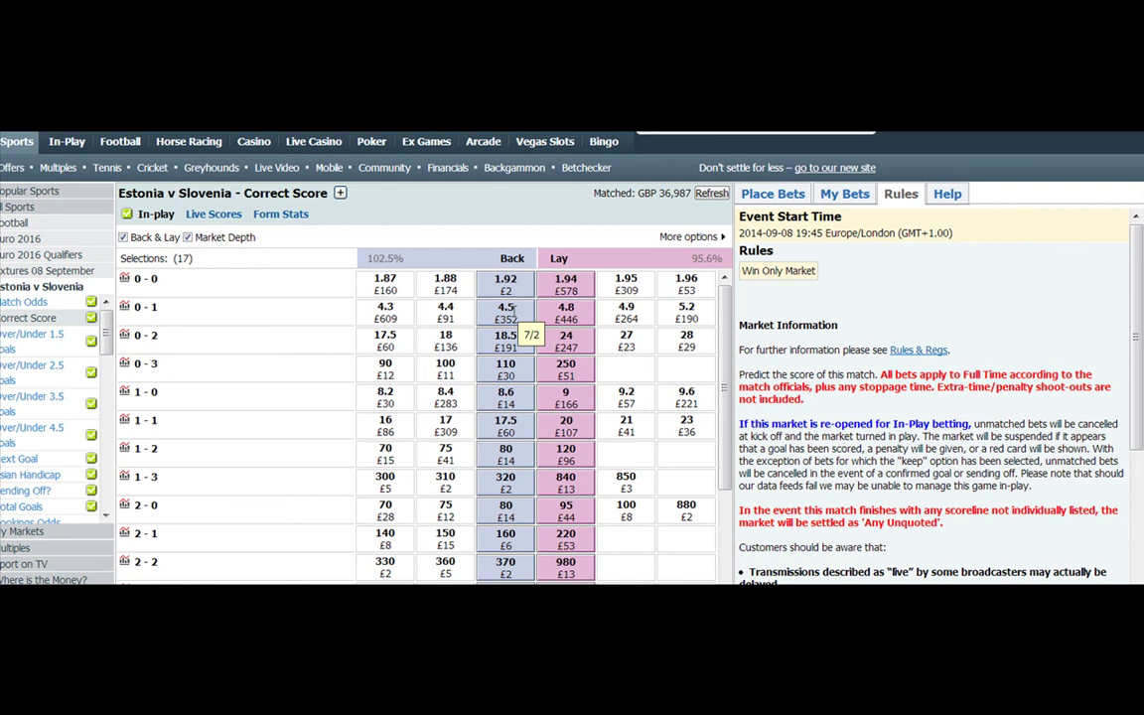
left_click(507, 311)
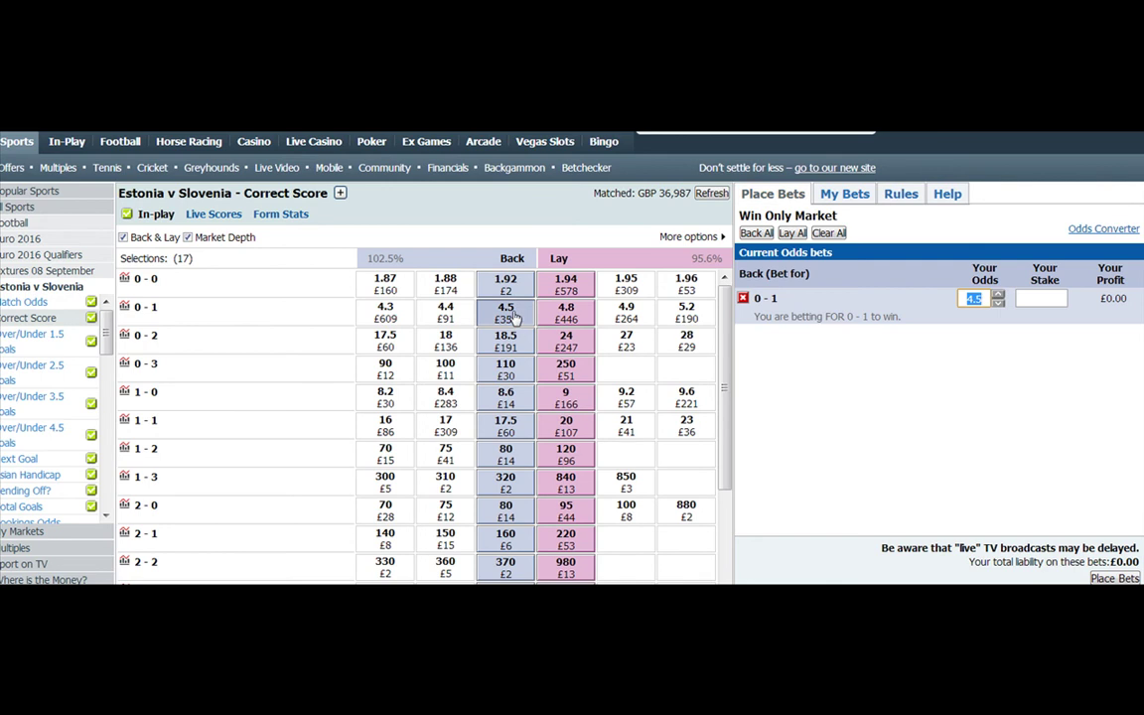
left_click(506, 425)
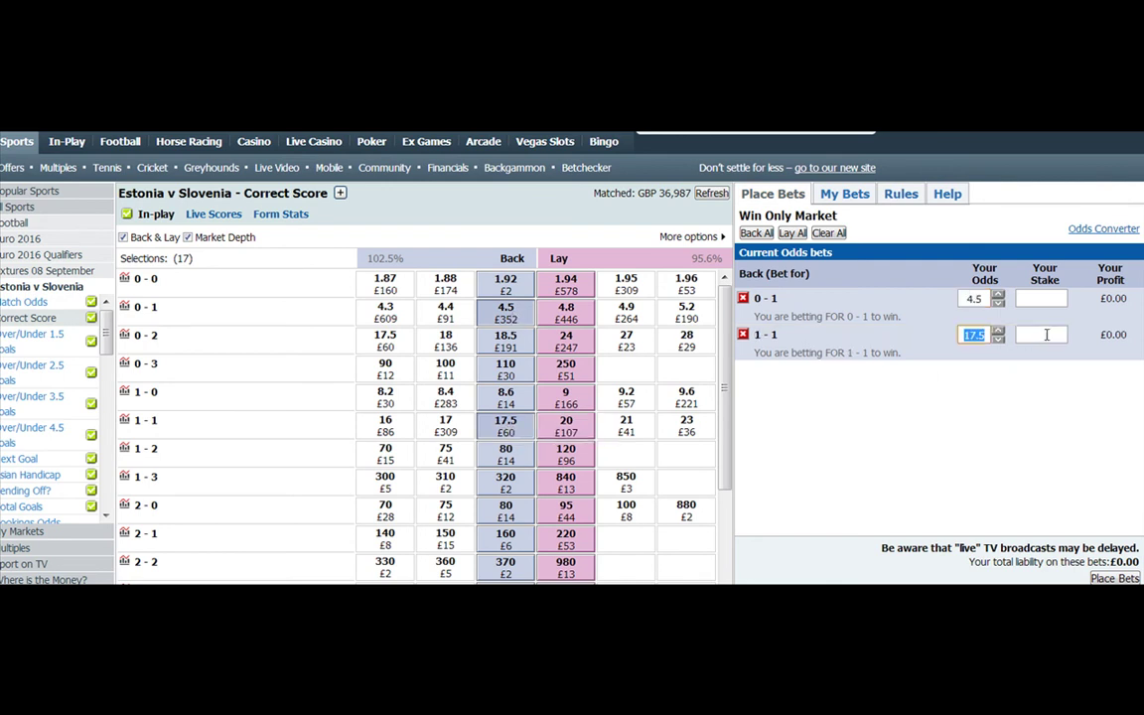
left_click(1042, 334)
type("2")
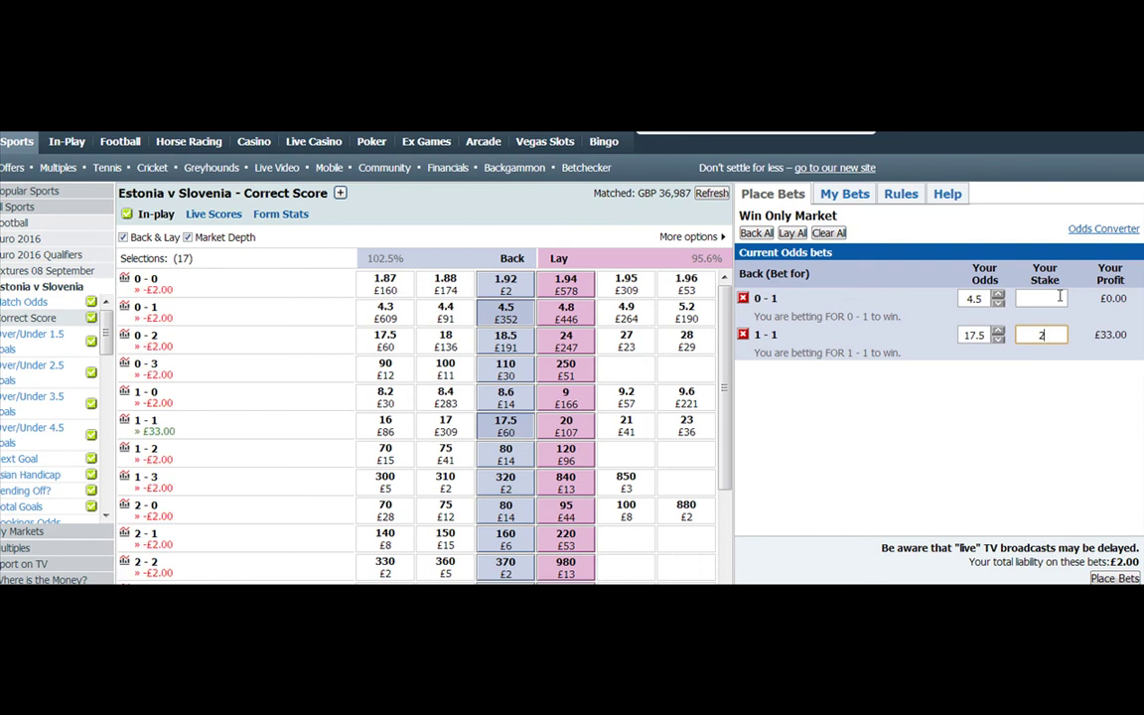
left_click(1058, 297)
type("5")
left_click(1113, 578)
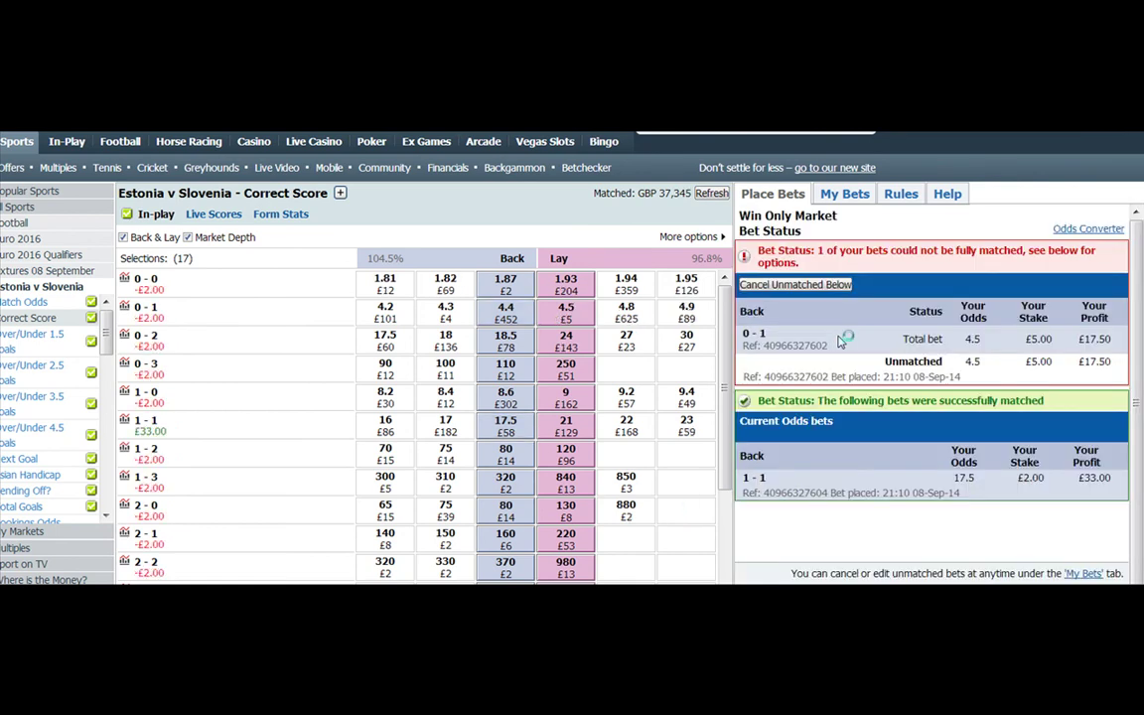
left_click(713, 194)
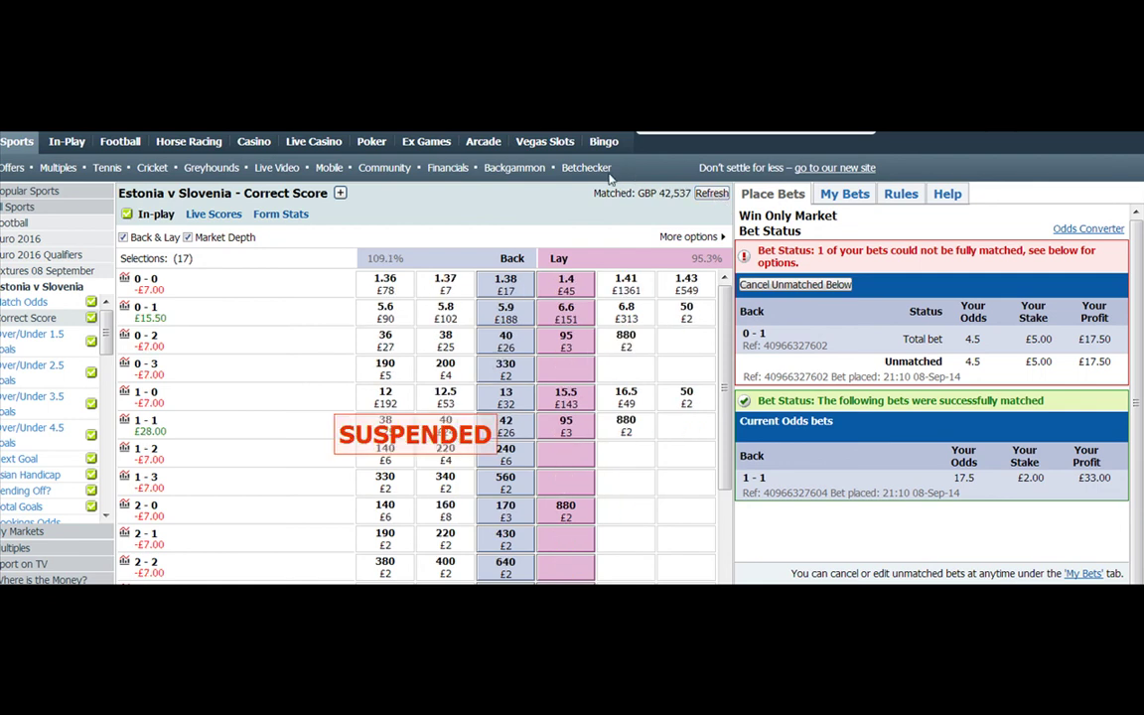
- Check the Luxembourg v Belarus Match Odds and Over/Under 2.5 Goals markets, clearing the trial Luxembourg back selection from the bet slip
left_click(55, 301)
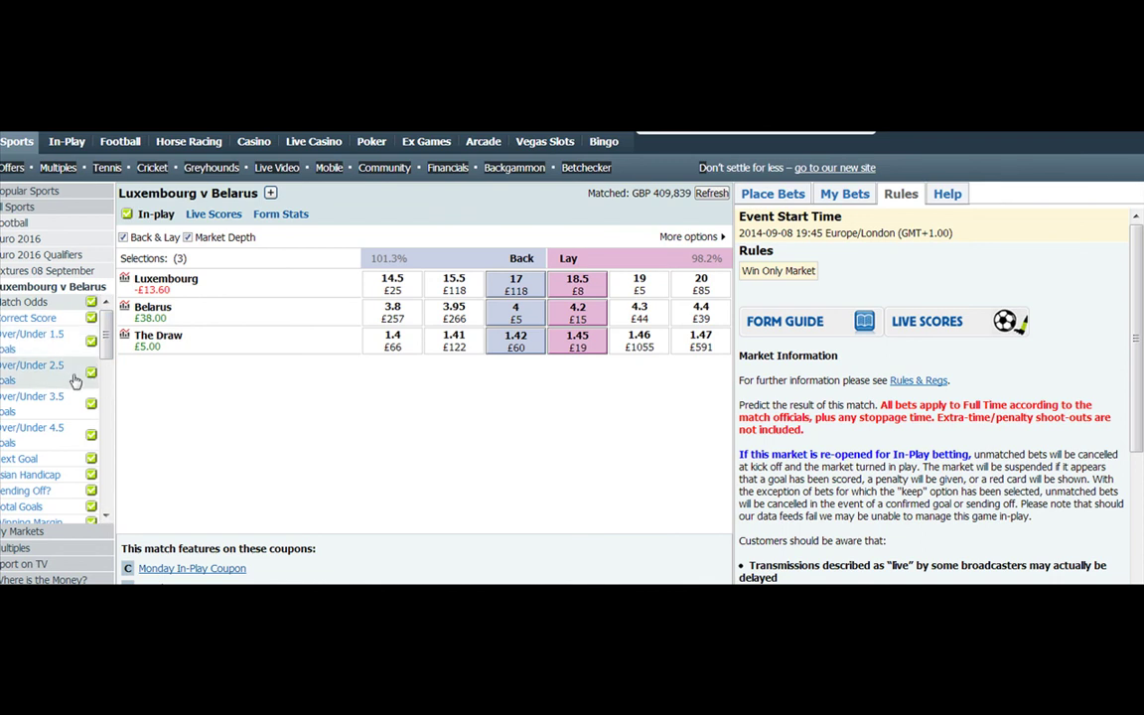
left_click(87, 373)
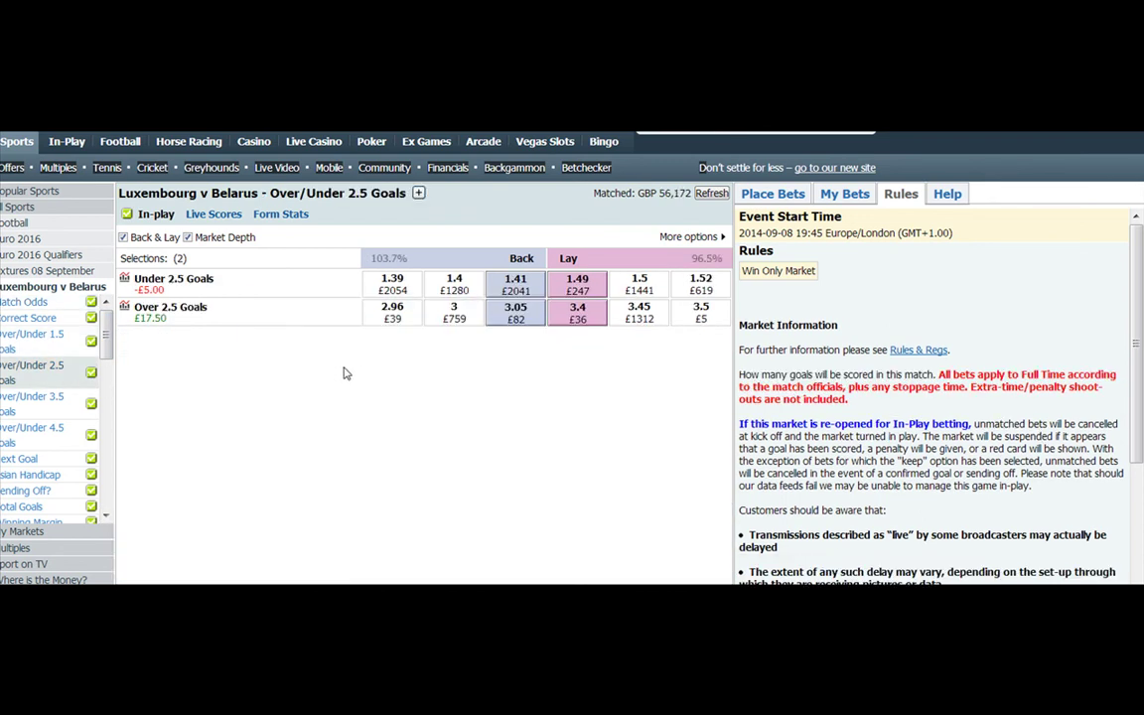
left_click(62, 304)
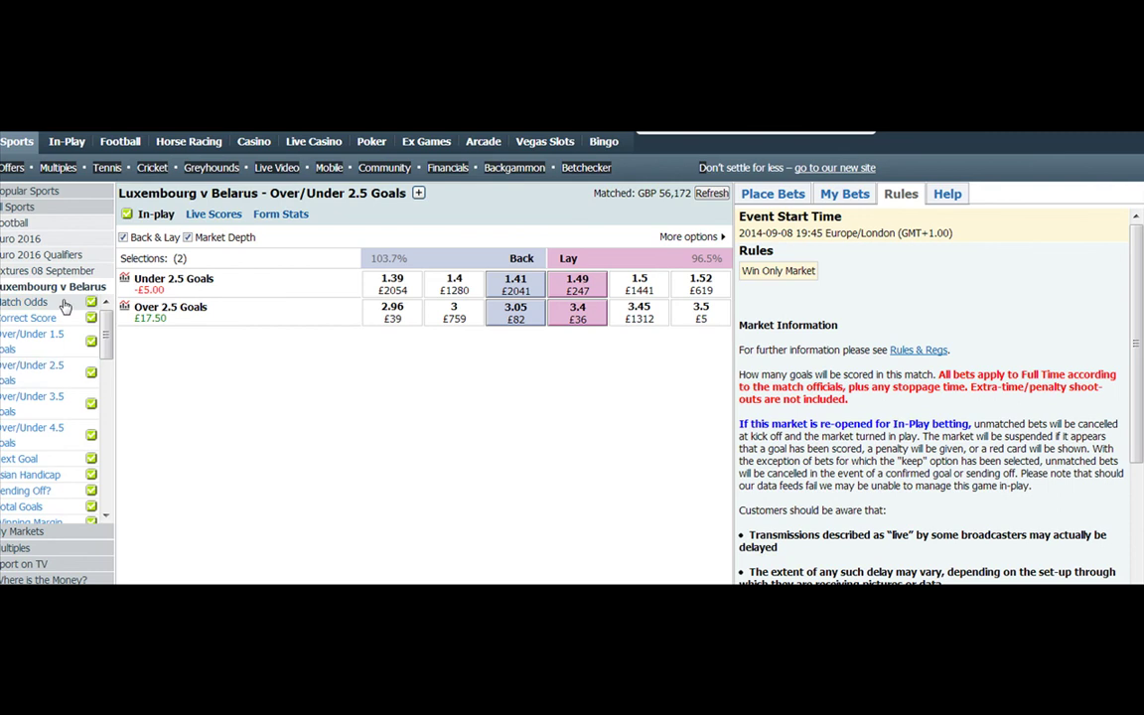
left_click(515, 281)
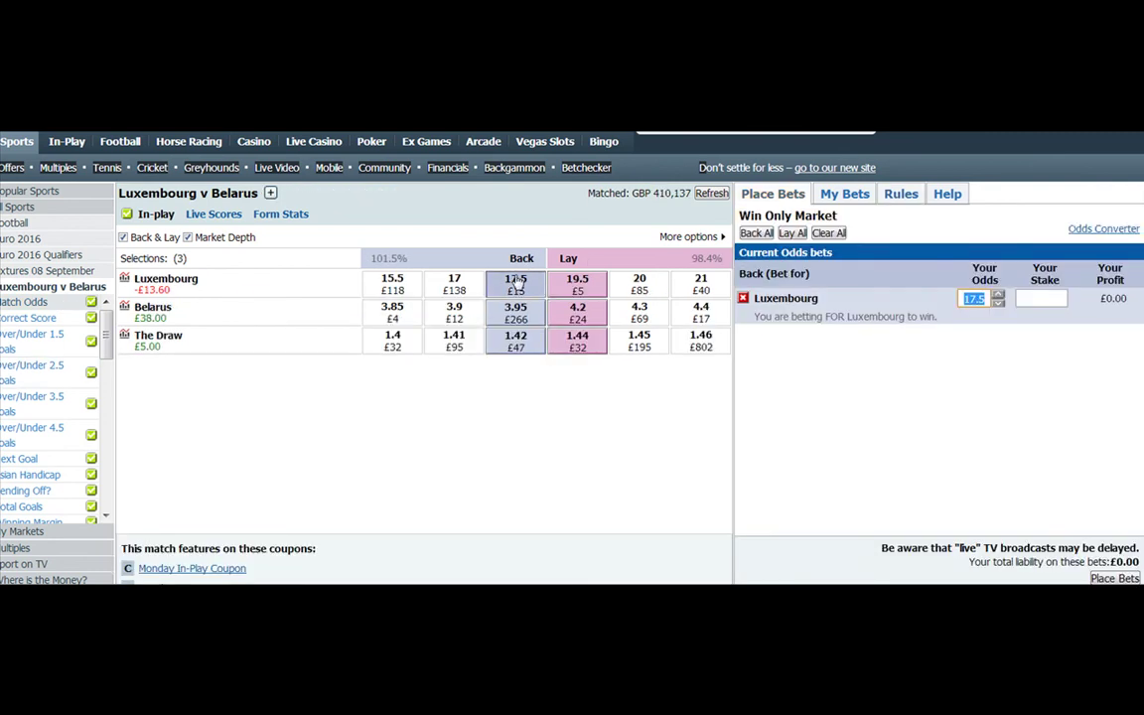
left_click(829, 234)
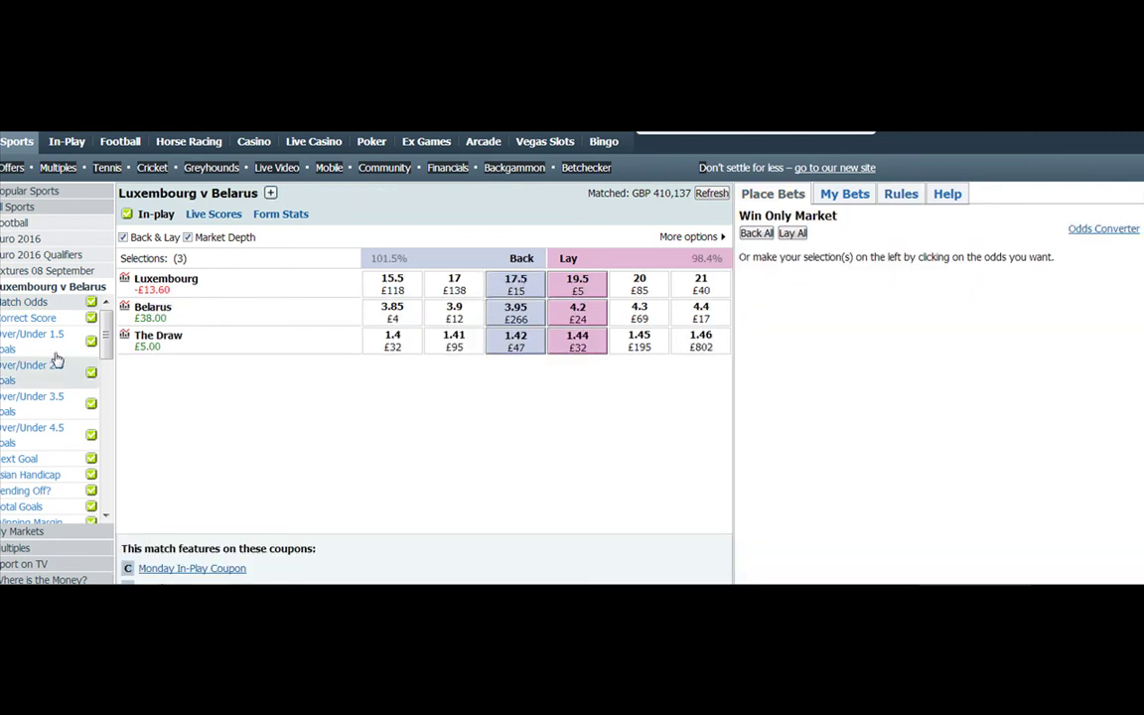
left_click(50, 383)
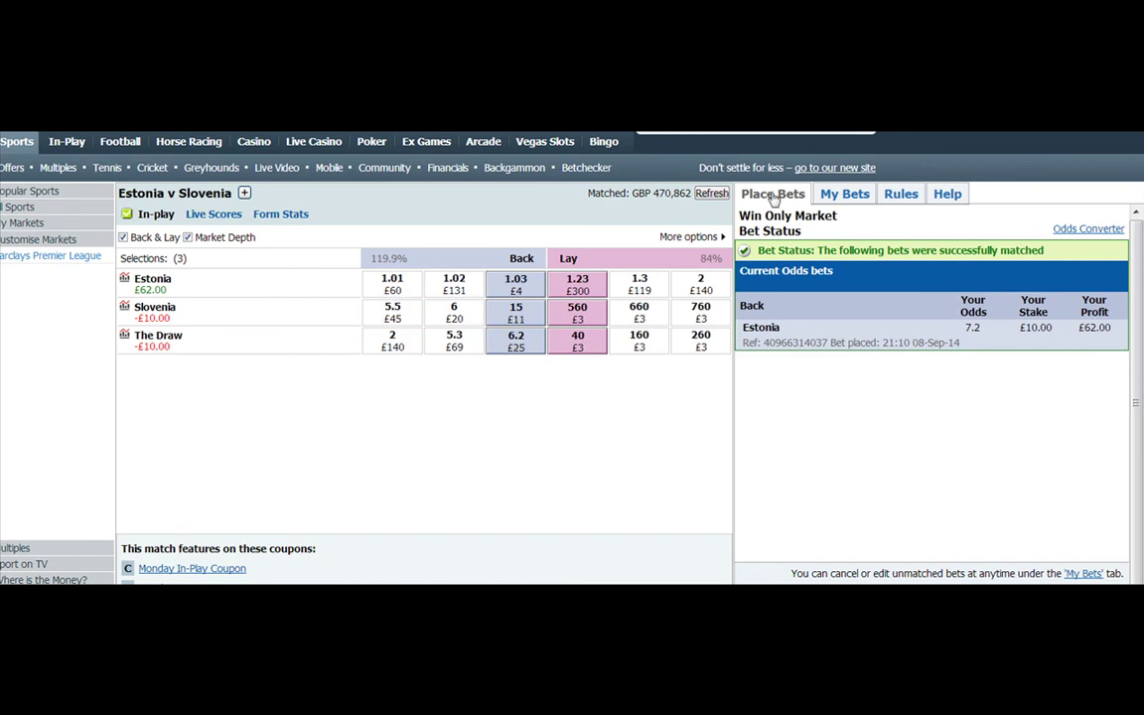
- Refresh the Estonia v Slovenia match odds and place a confirmed lay bet on Estonia at 1.1 with a £60 backer's stake
left_click(712, 193)
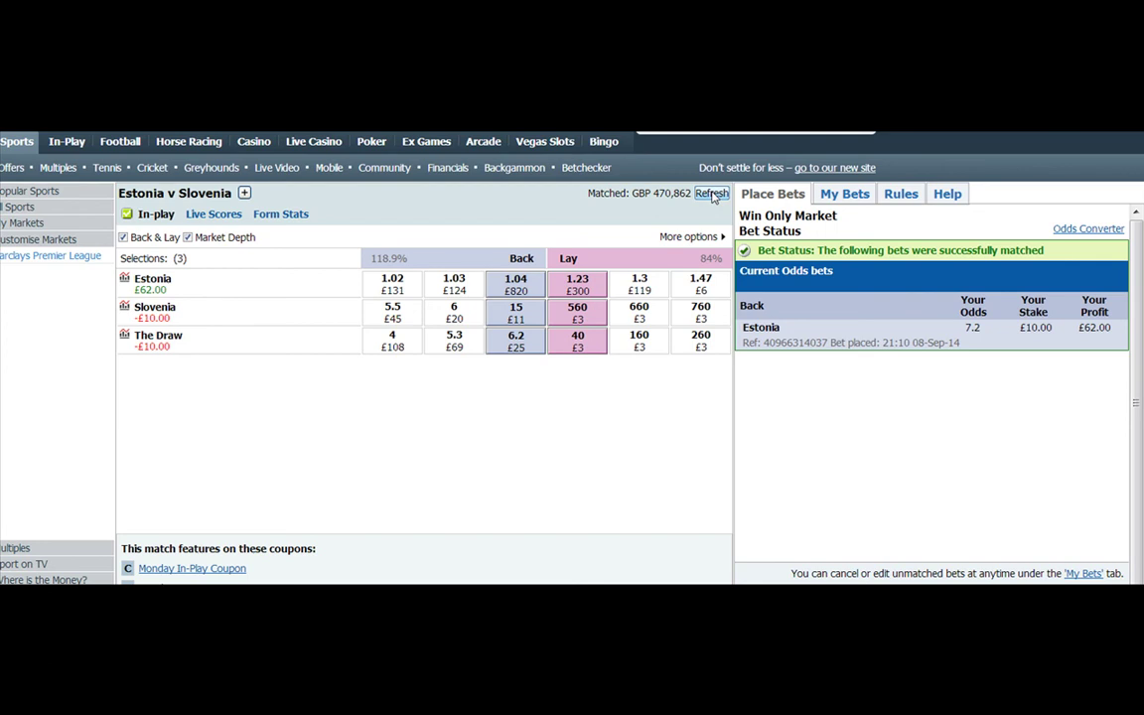
left_click(707, 193)
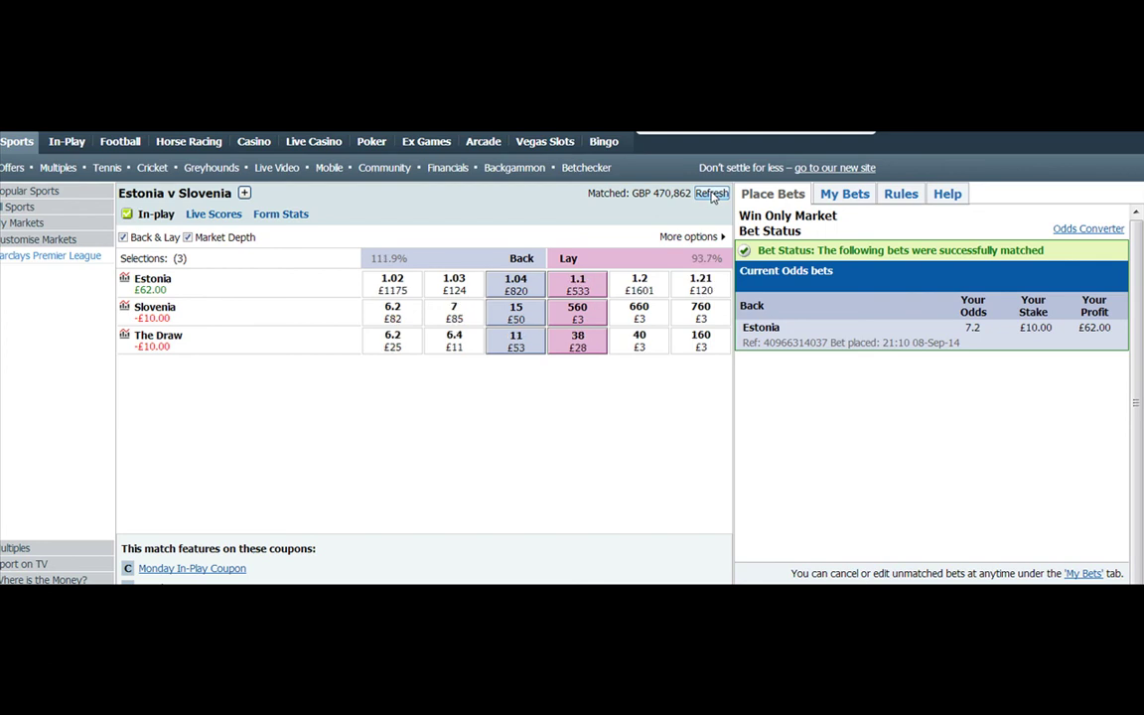
left_click(577, 285)
left_click(1040, 297)
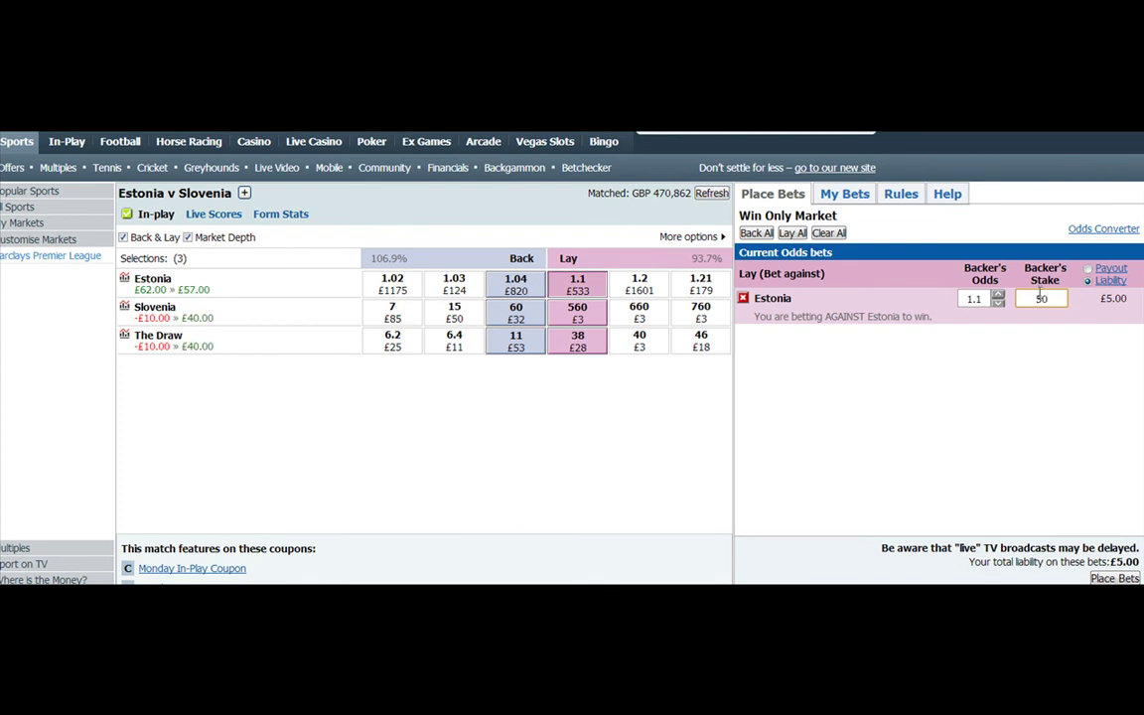
key("BackSpace")
key("BackSpace")
type("60")
left_click(1116, 578)
left_click(1116, 579)
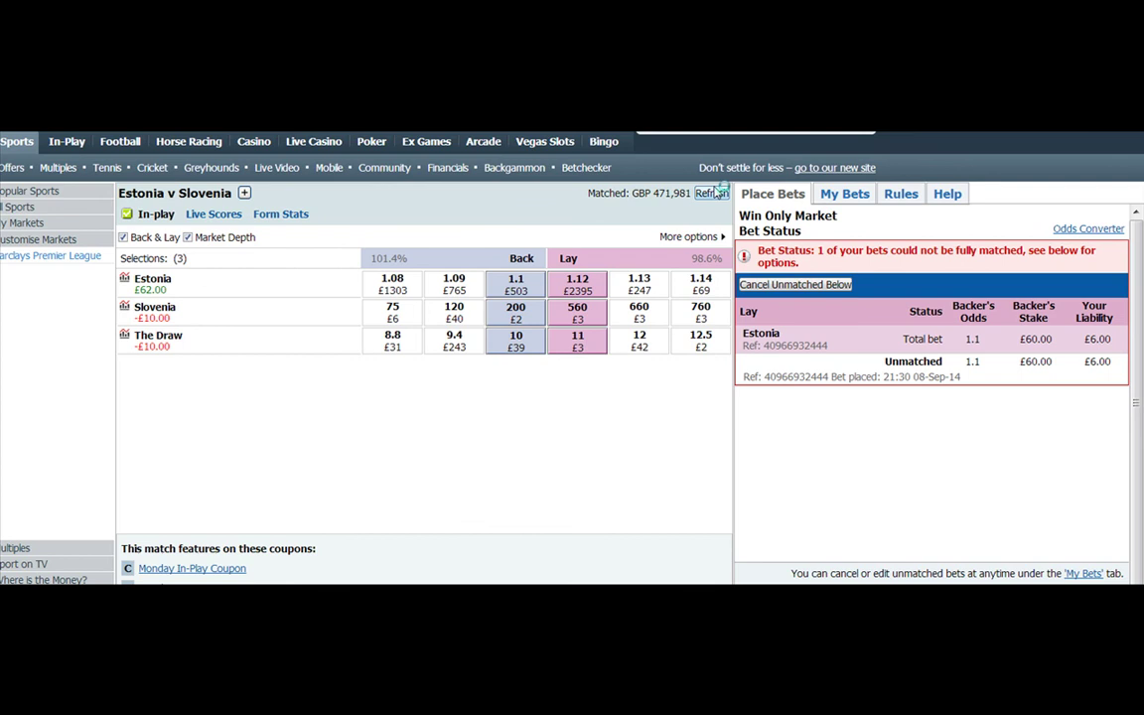
- Refresh the Estonia v Slovenia match odds repeatedly and check the placed bets to see whether the Estonia lay is matched
left_click(712, 193)
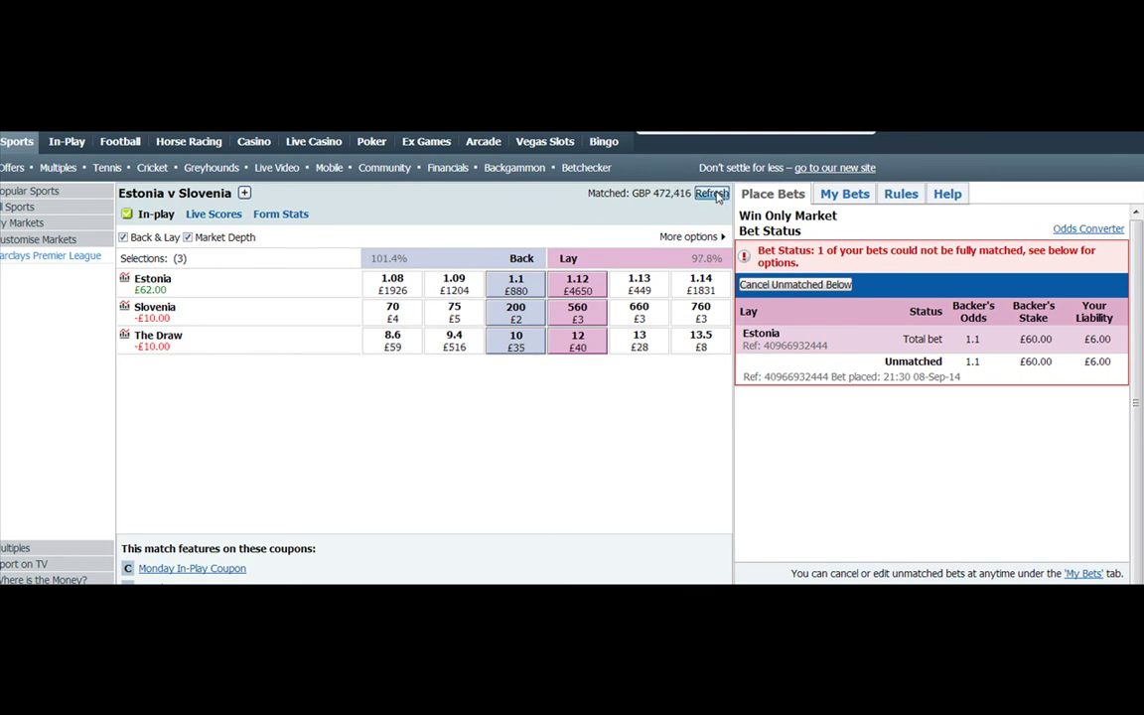
left_click(712, 194)
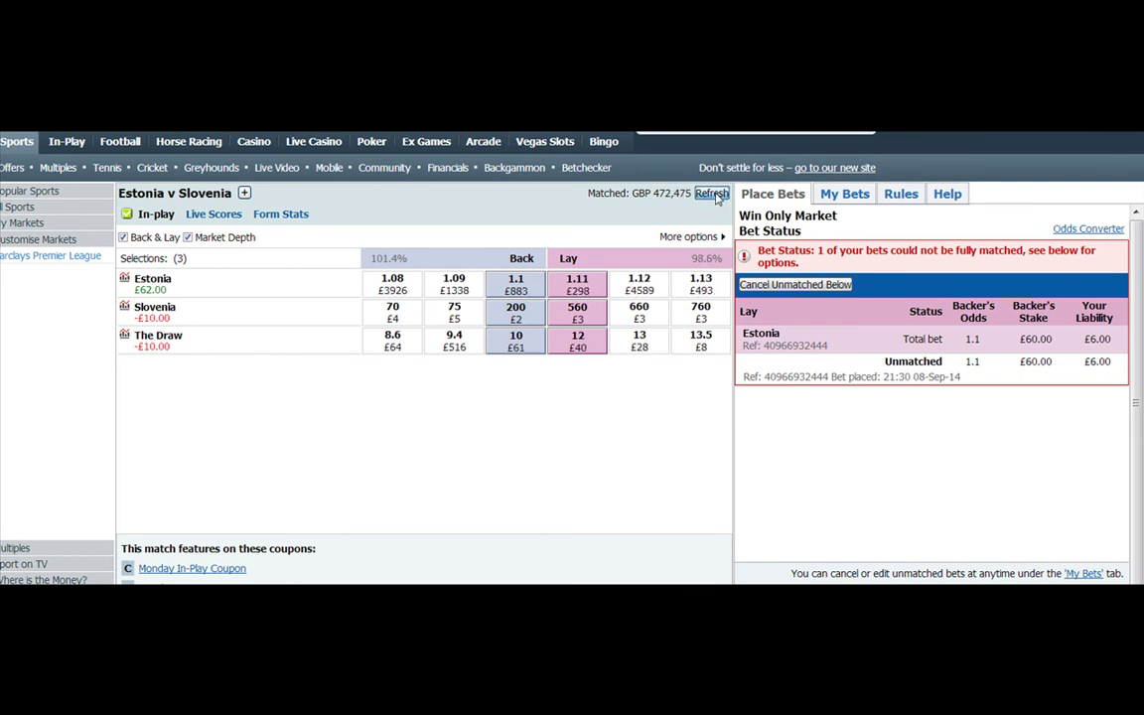
left_click(711, 193)
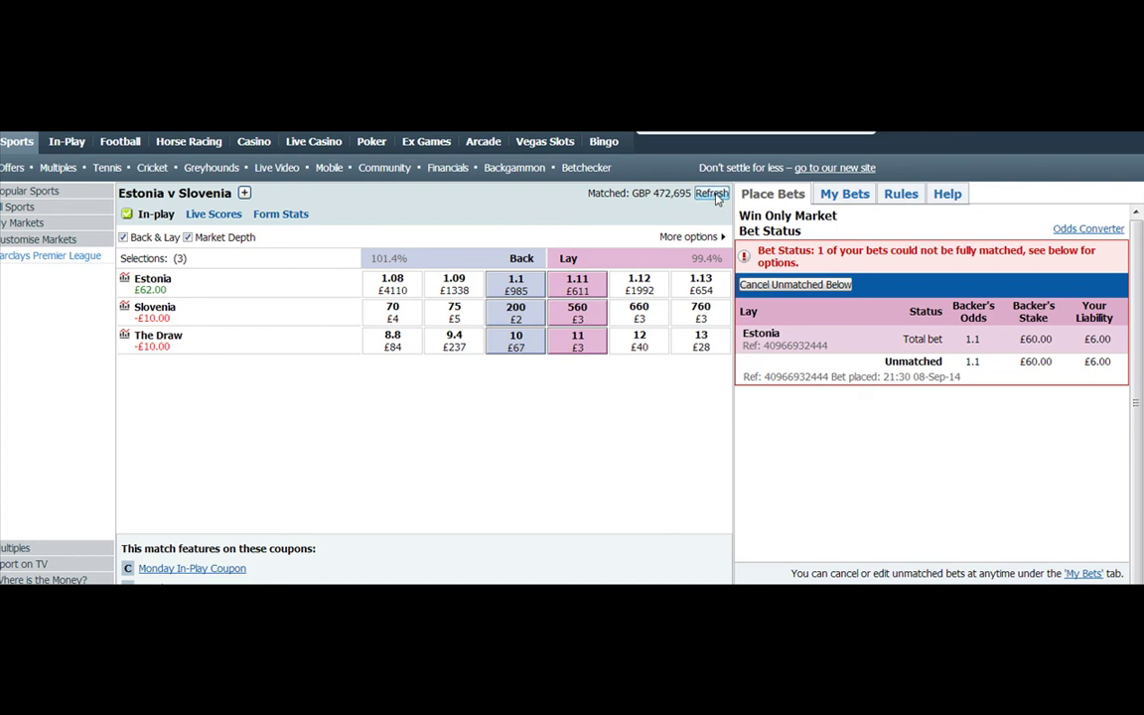
left_click(712, 194)
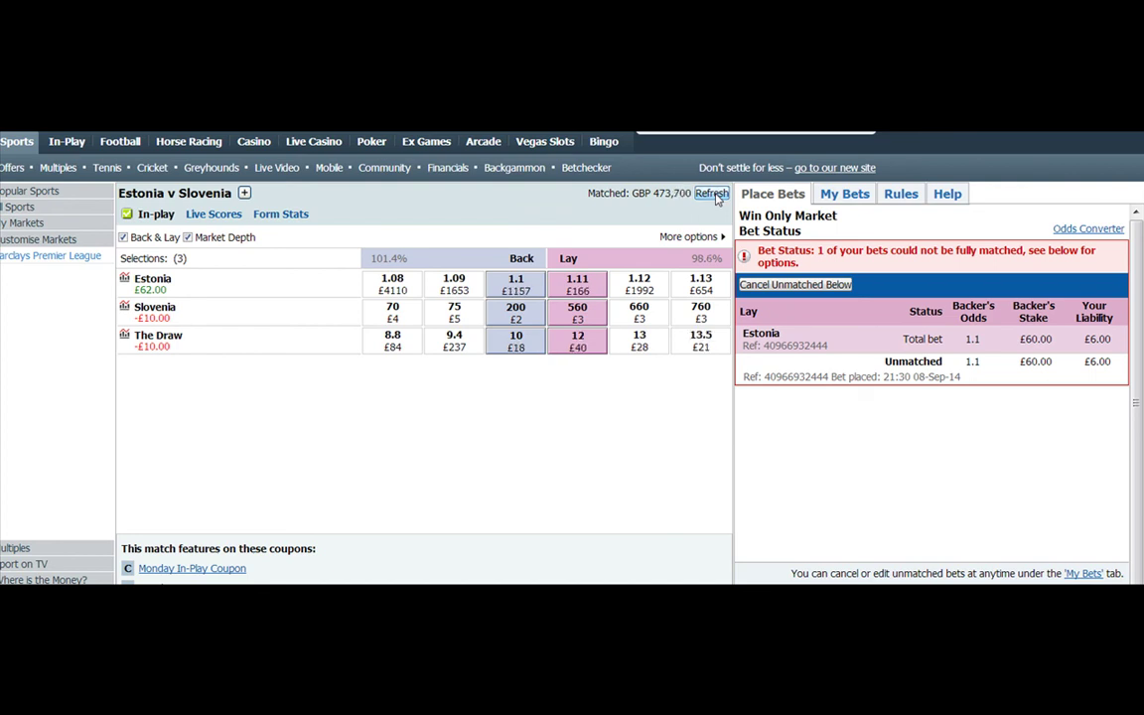
left_click(718, 197)
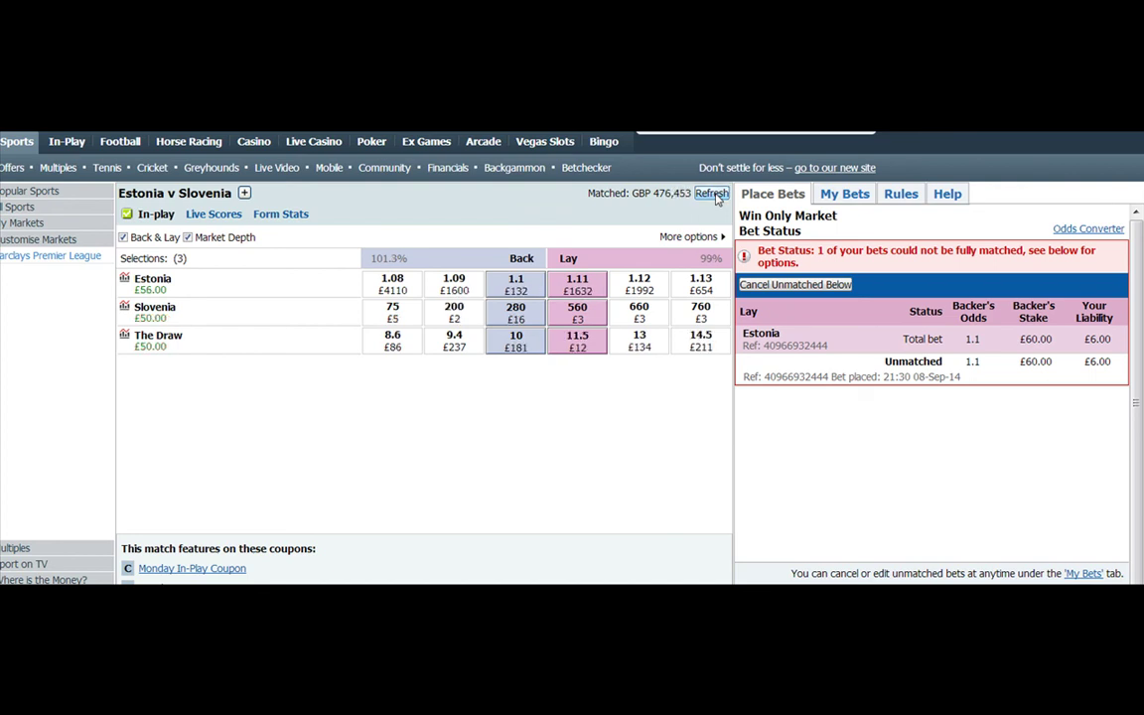
left_click(844, 193)
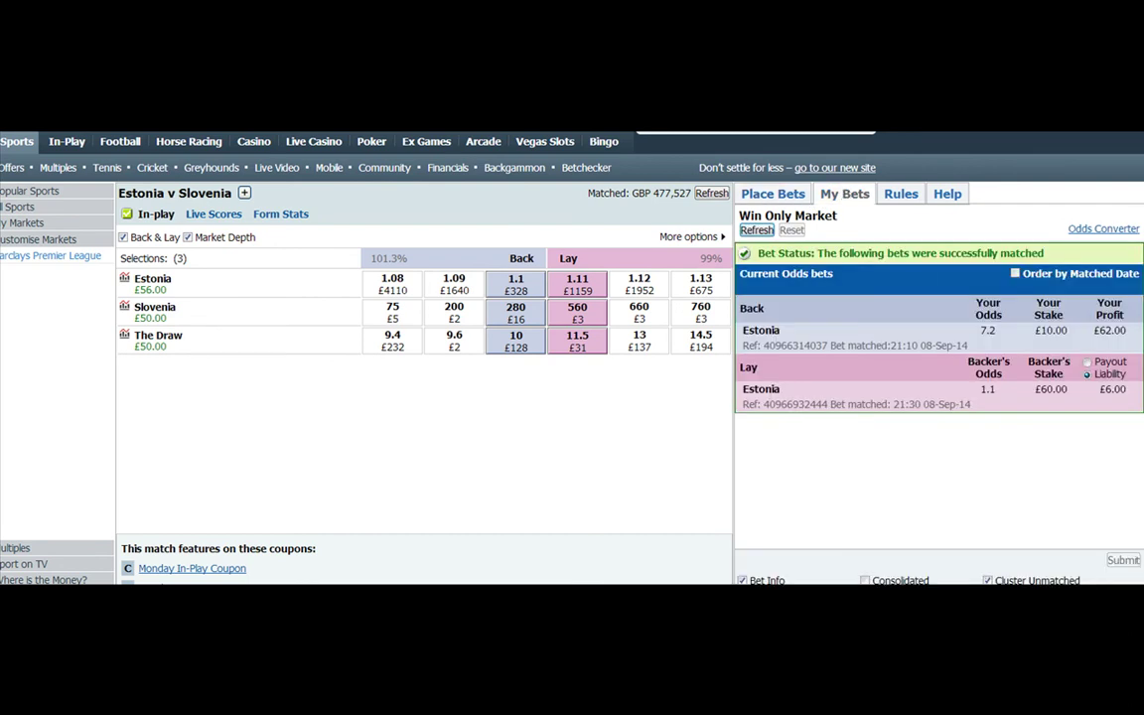
left_click(756, 229)
left_click(844, 193)
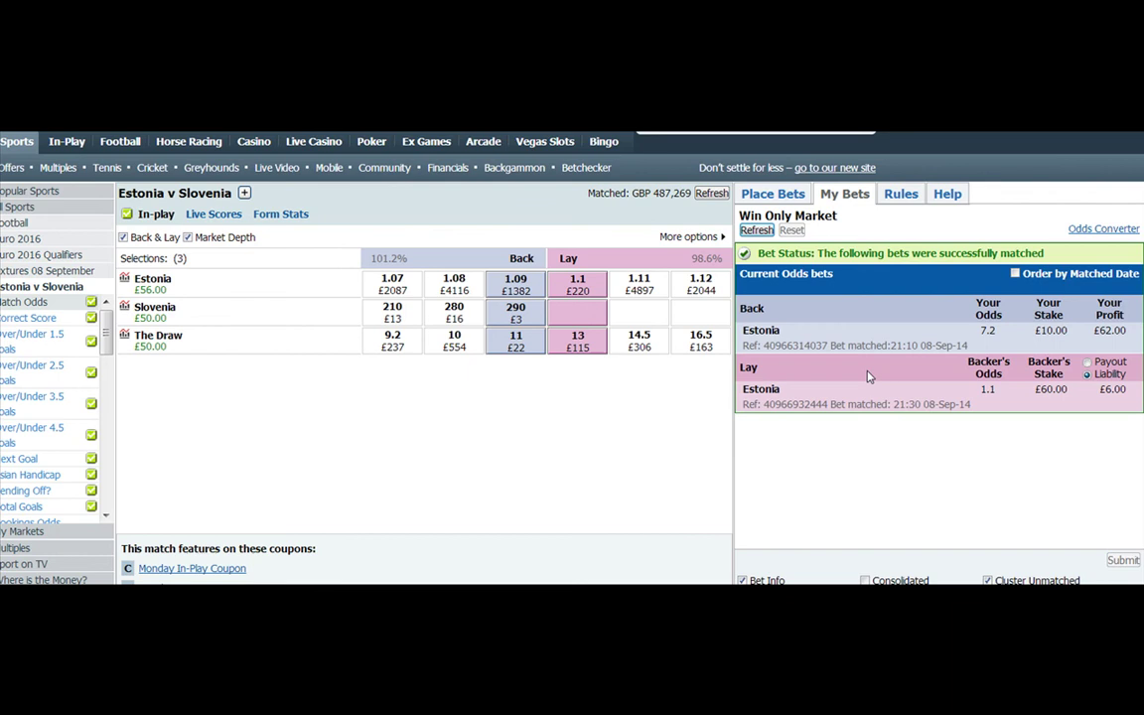
- Review the Estonia v Slovenia positions across the Correct Score, Over/Under 2.5, Over/Under 1.5 and Match Odds markets
left_click(44, 319)
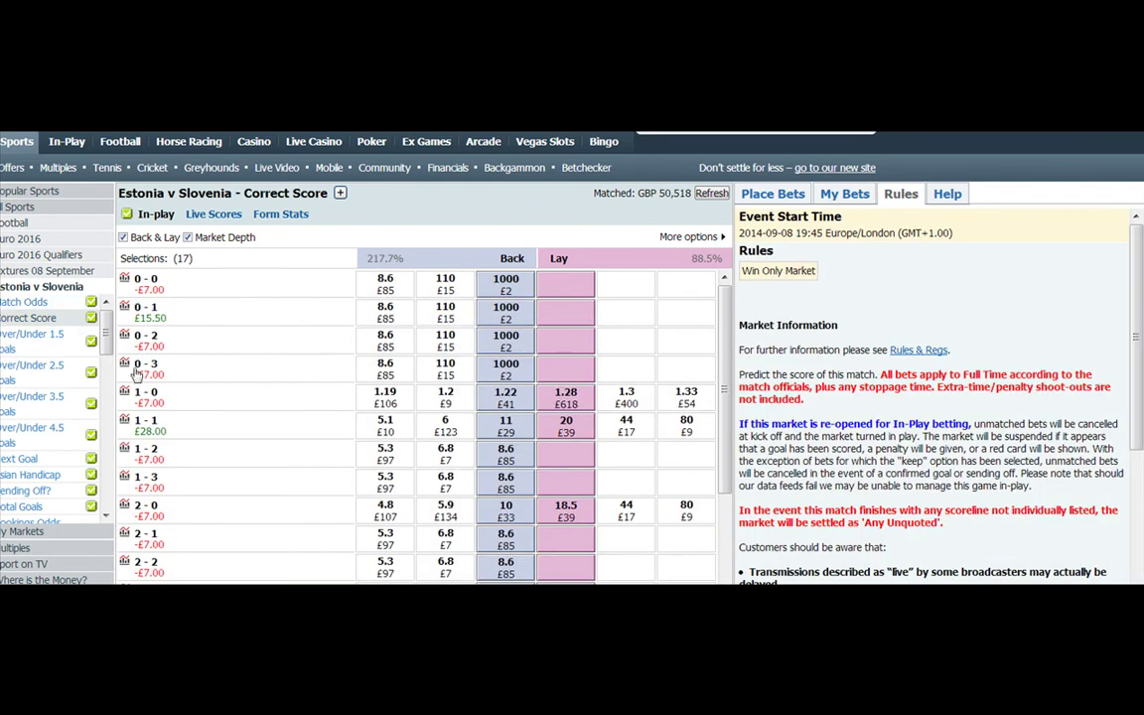
left_click(54, 373)
left_click(63, 339)
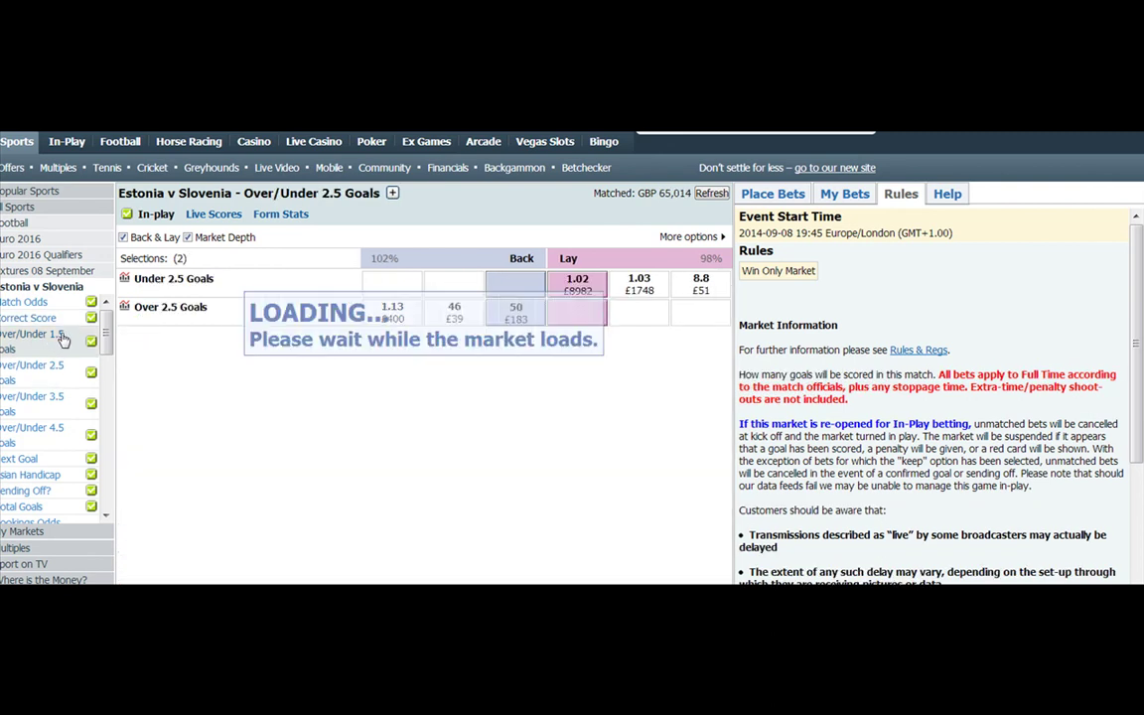
left_click(25, 301)
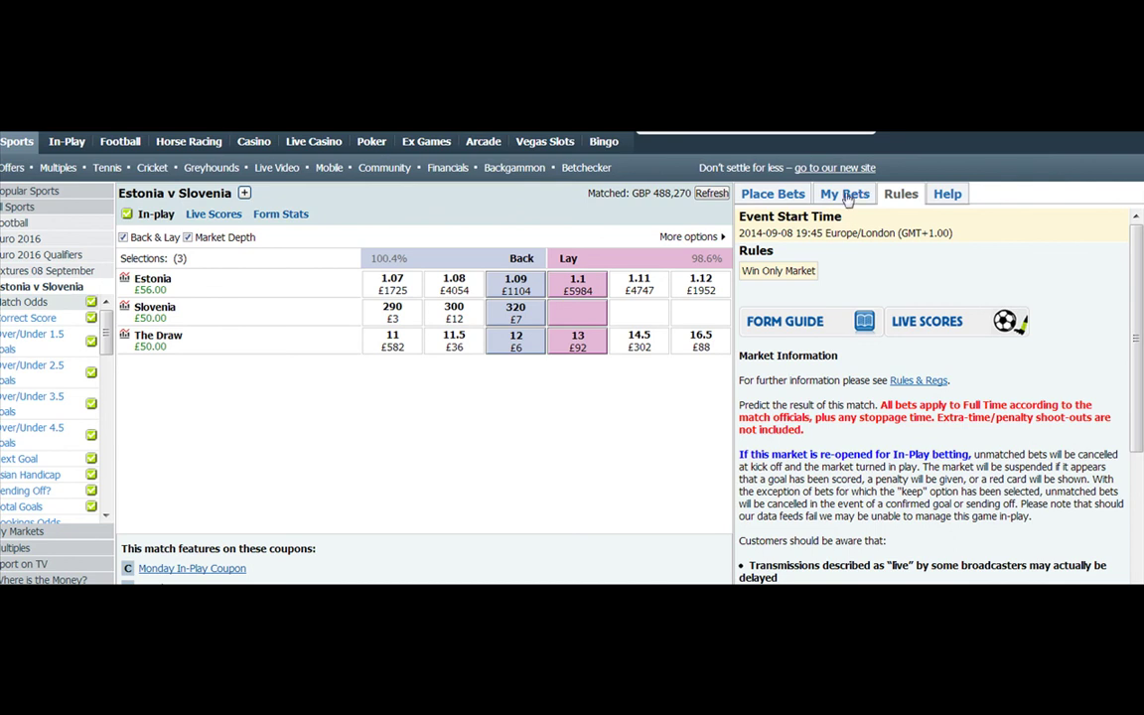
left_click(58, 319)
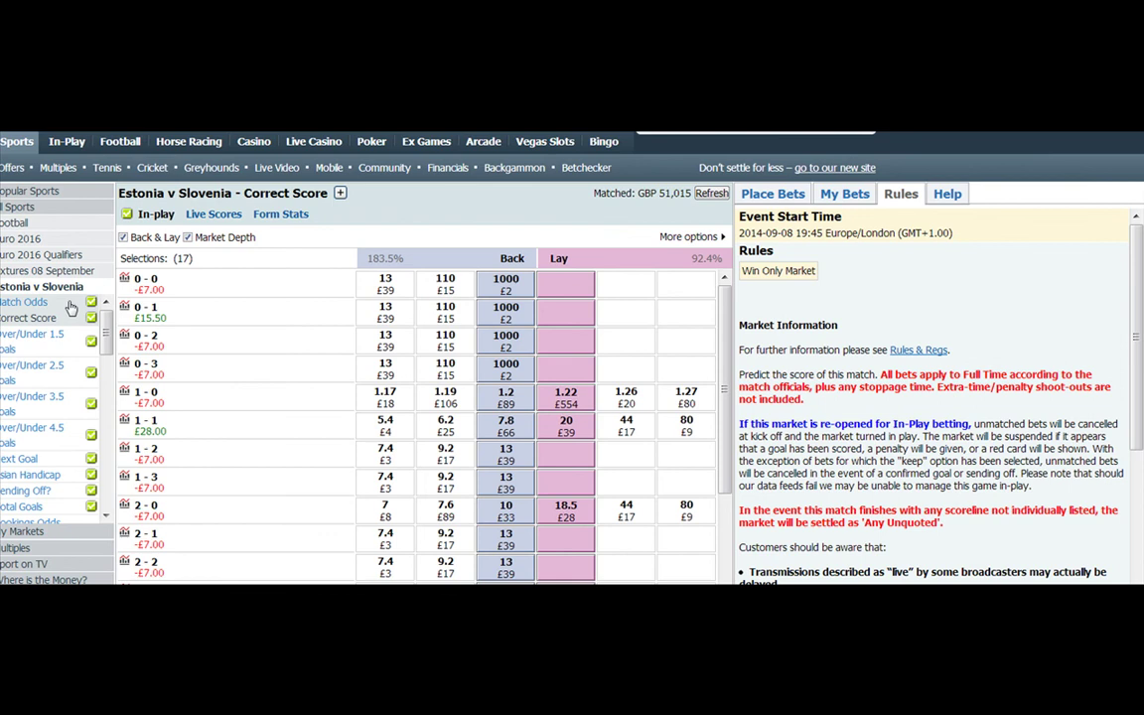
- Review the Luxembourg v Belarus positions across the Match Odds, Correct Score, Over/Under 1.5 and Over/Under 2.5 Goals markets
left_click(62, 285)
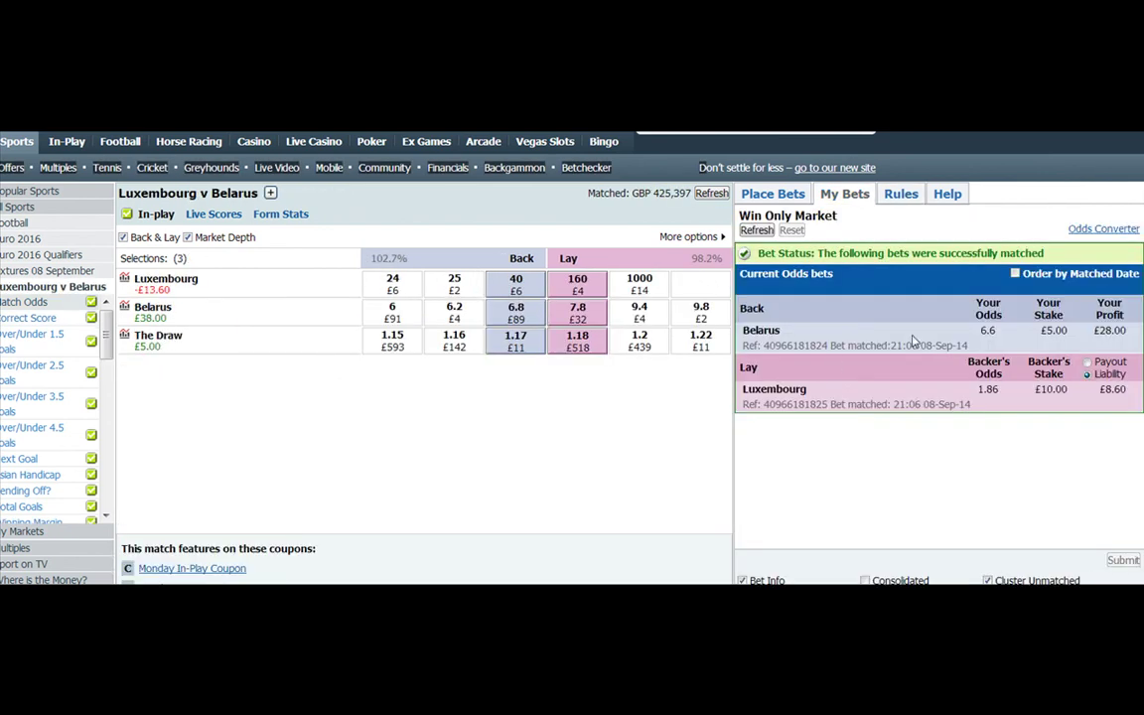
left_click(71, 322)
left_click(62, 337)
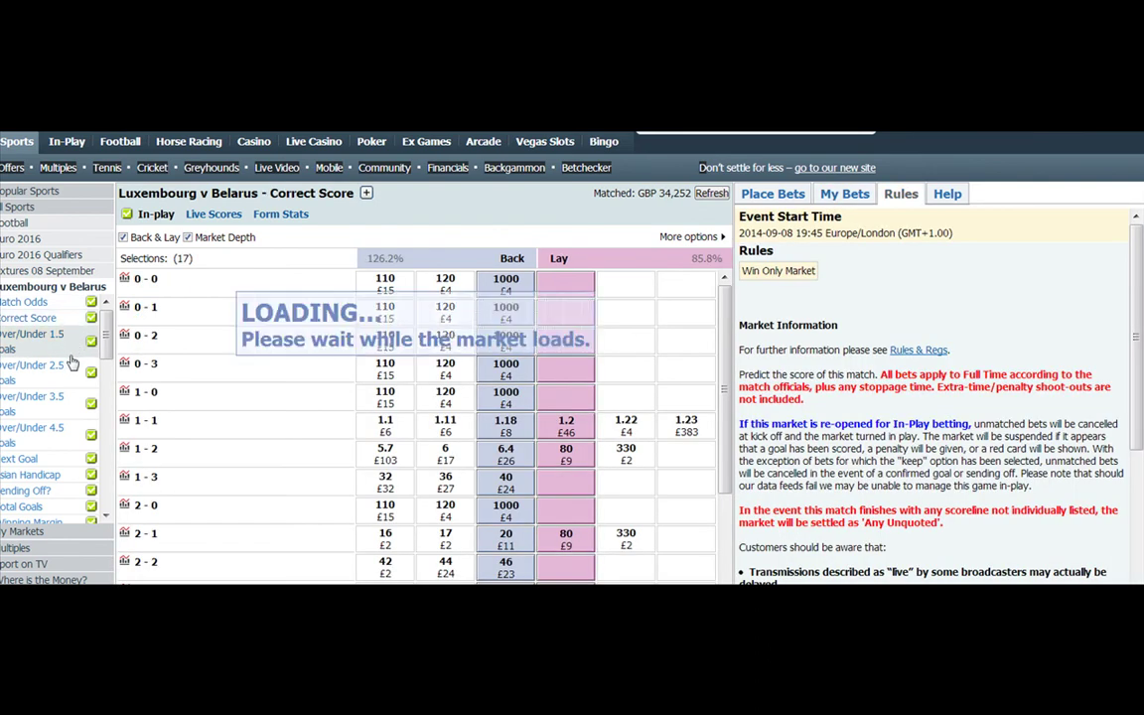
left_click(70, 376)
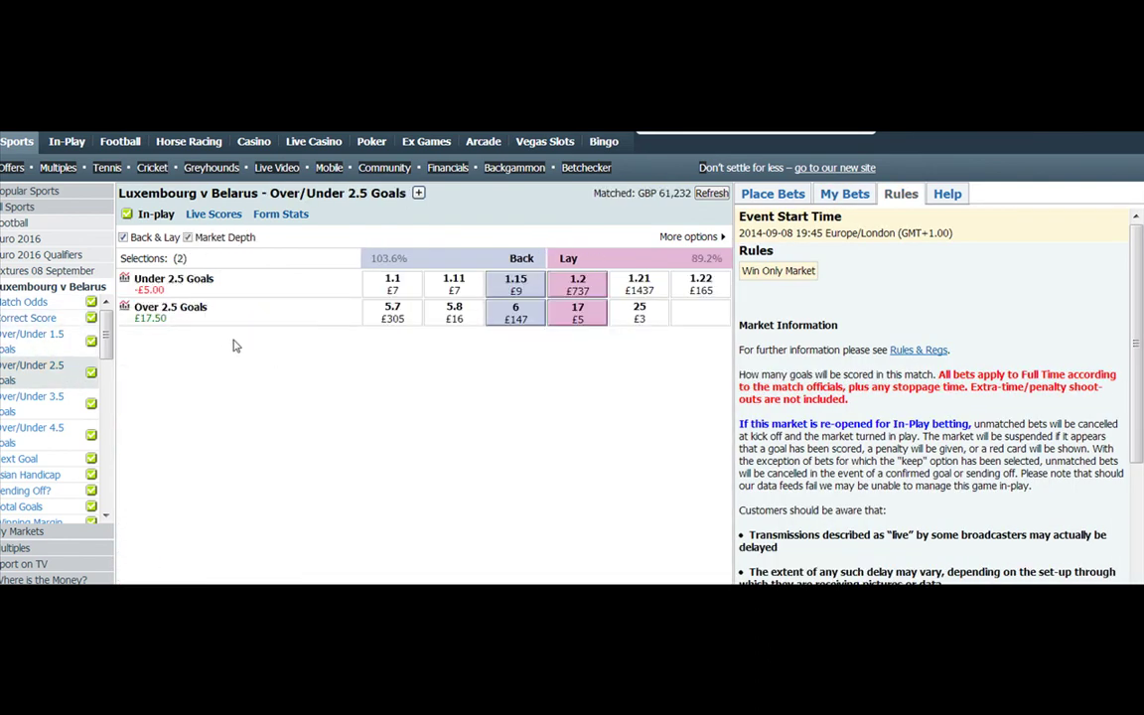
left_click(40, 284)
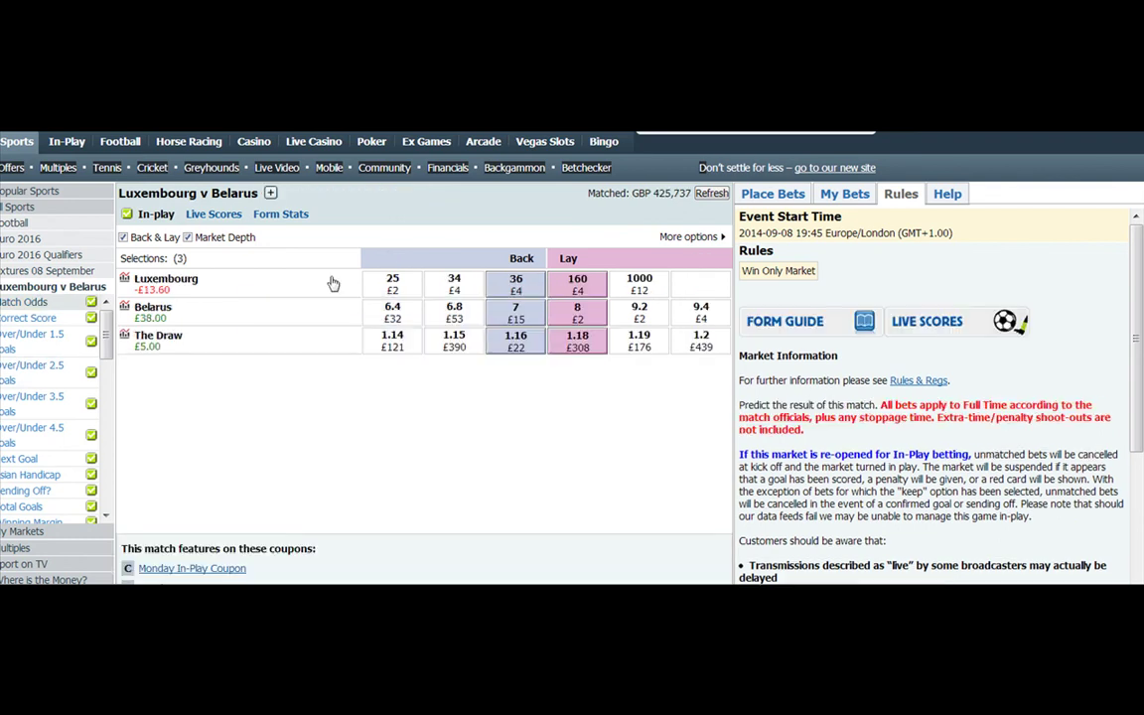